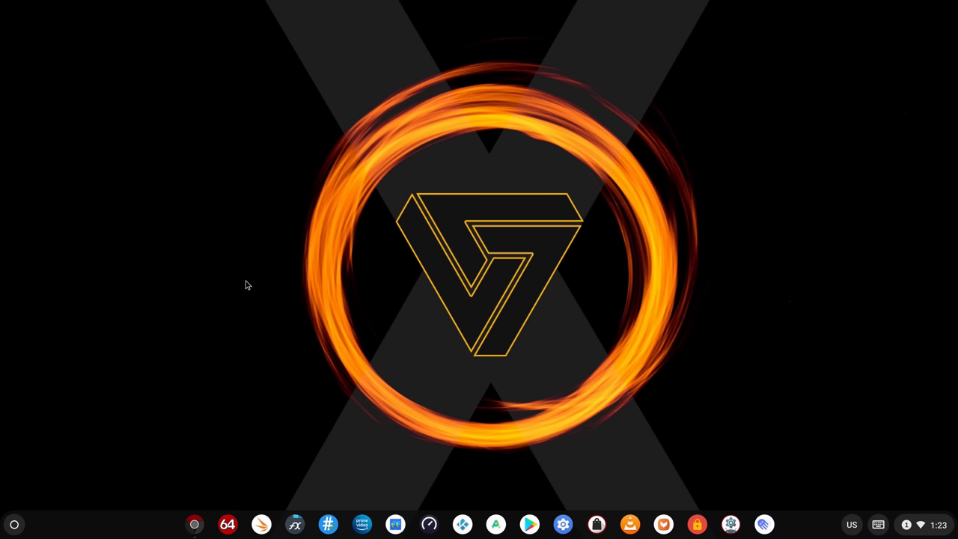
Set the desktop wallpaper to the FydeOS image with the Chromium, Google Play and Android logos
right_click(248, 245)
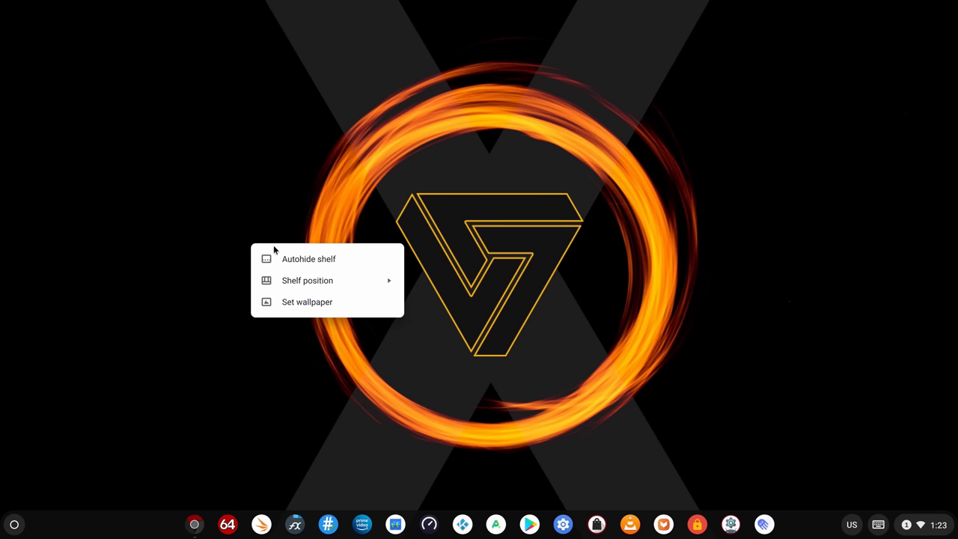
click(324, 304)
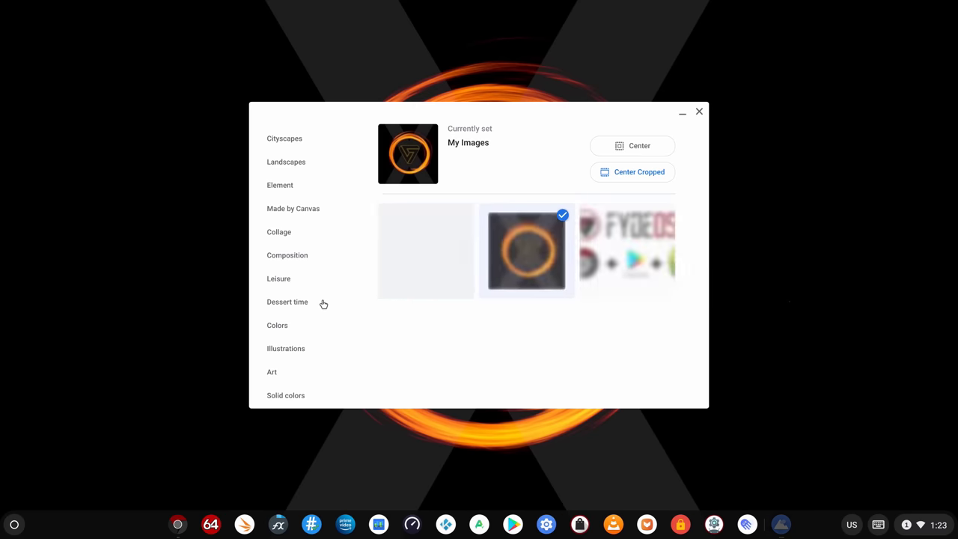
click(611, 241)
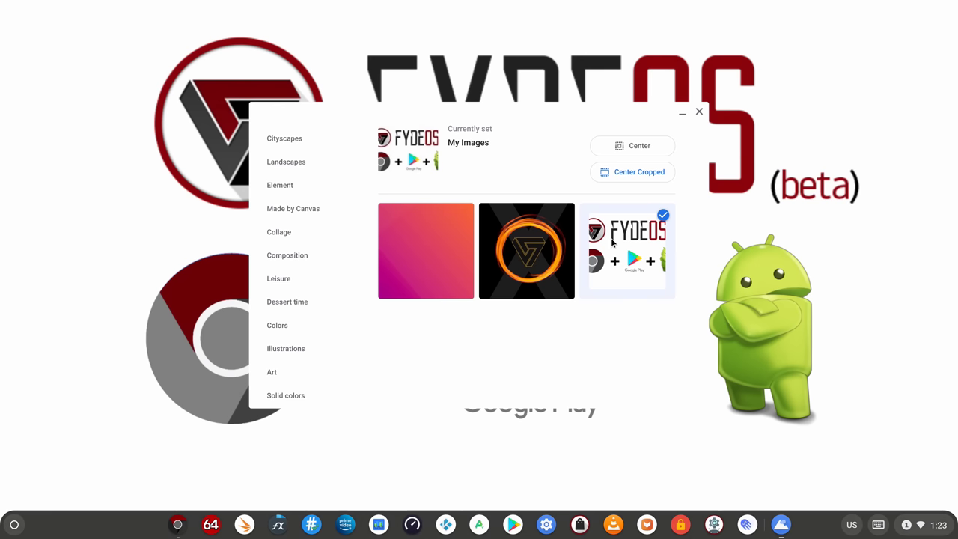
click(682, 114)
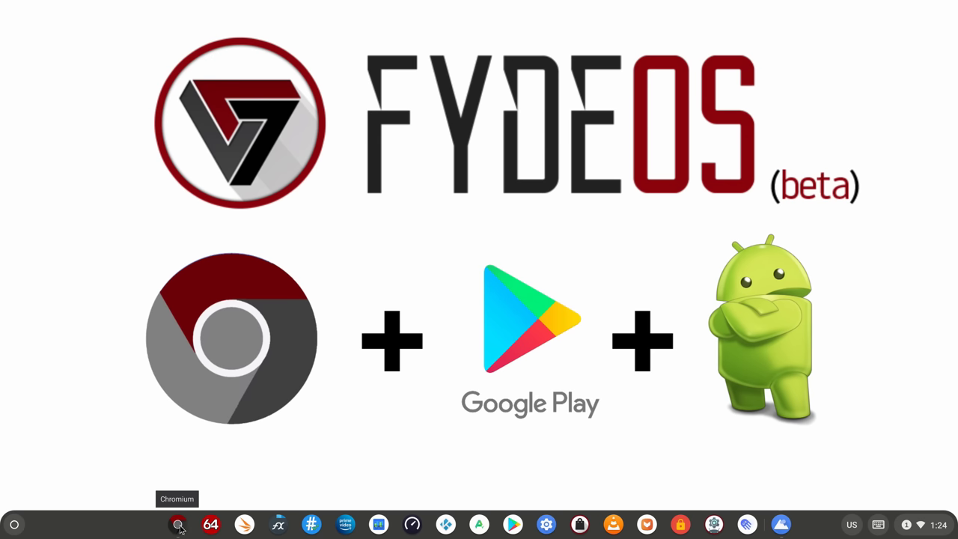
click(179, 526)
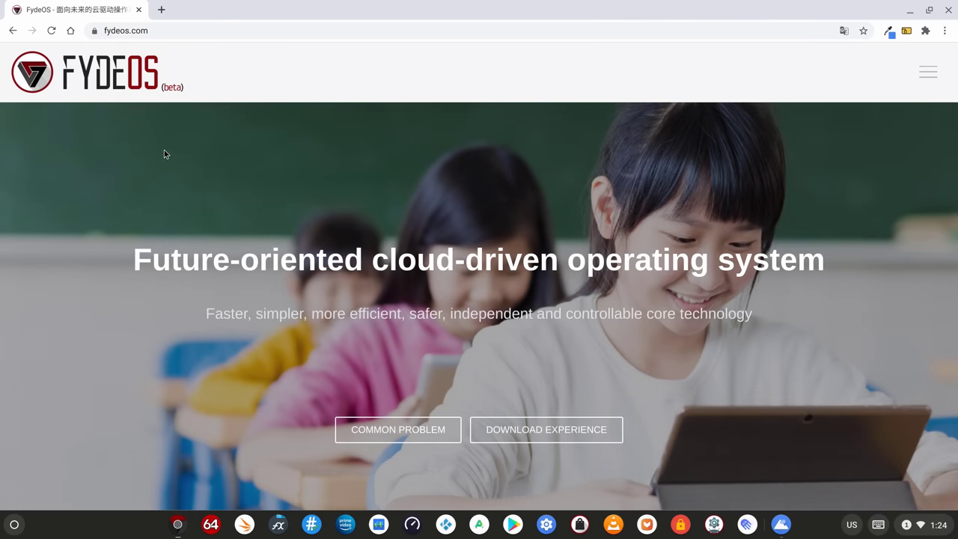
scroll(457, 160, down, 1)
scroll(458, 166, down, 4)
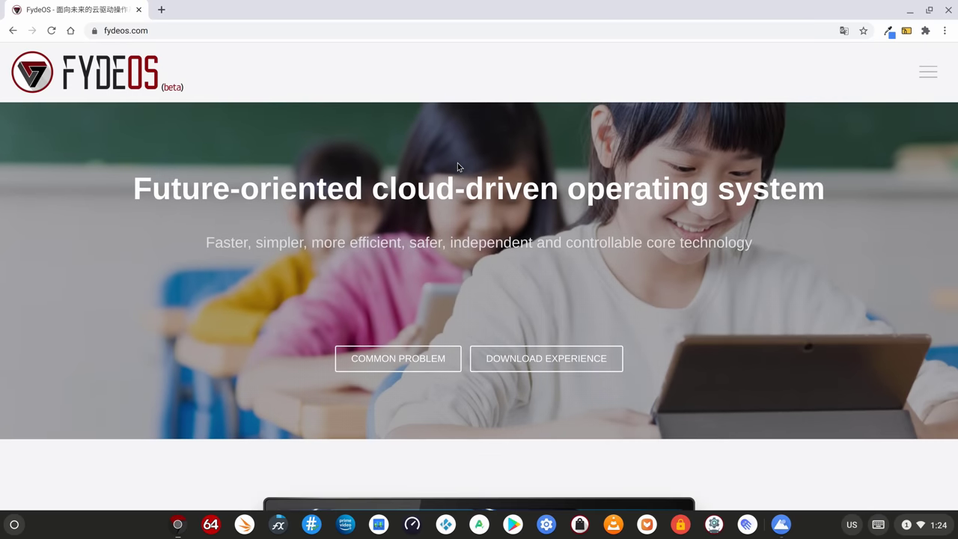
scroll(449, 206, down, 5)
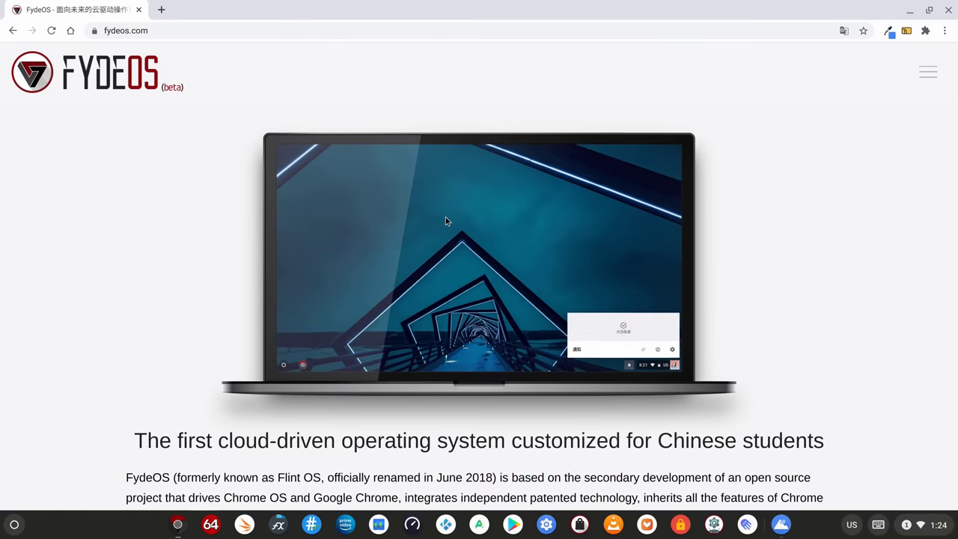
scroll(447, 221, down, 3)
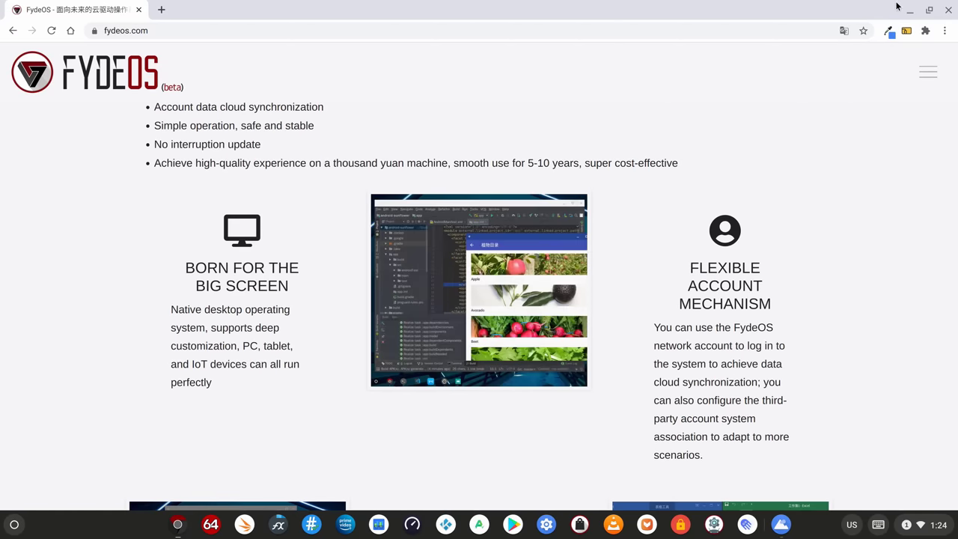
click(910, 9)
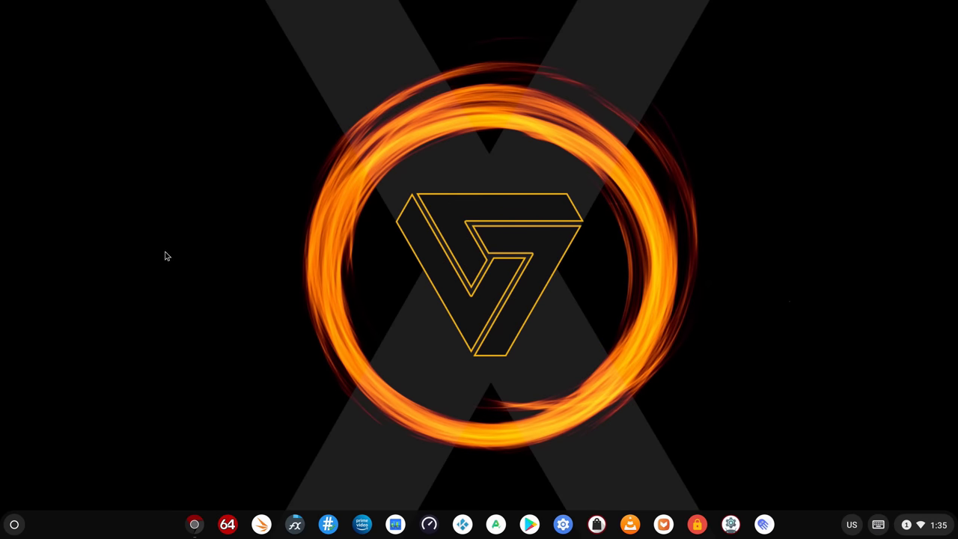
click(14, 524)
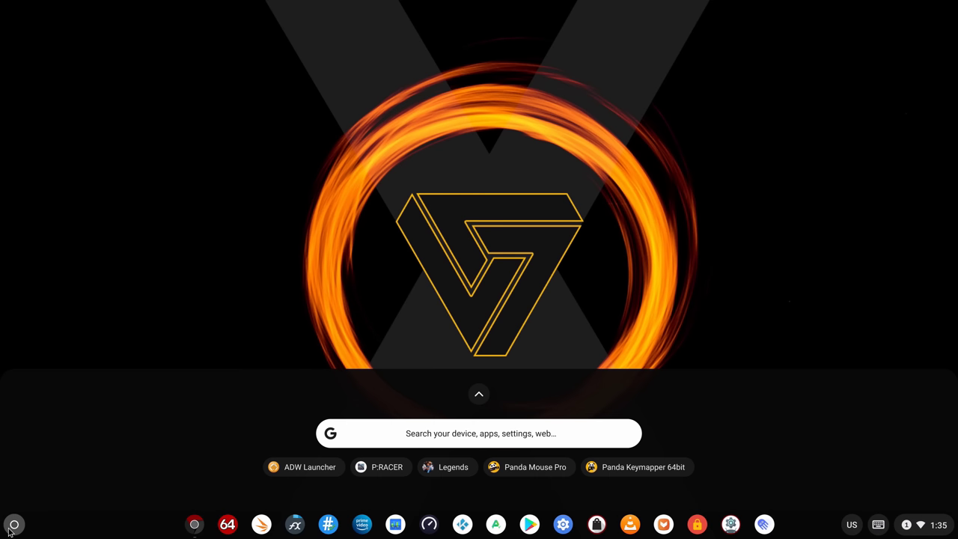
click(479, 396)
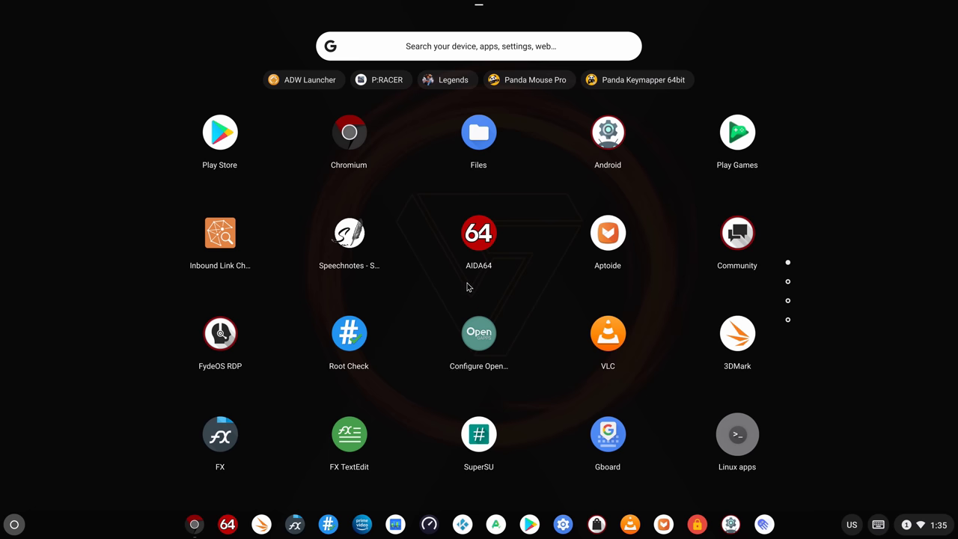
scroll(468, 287, down, 2)
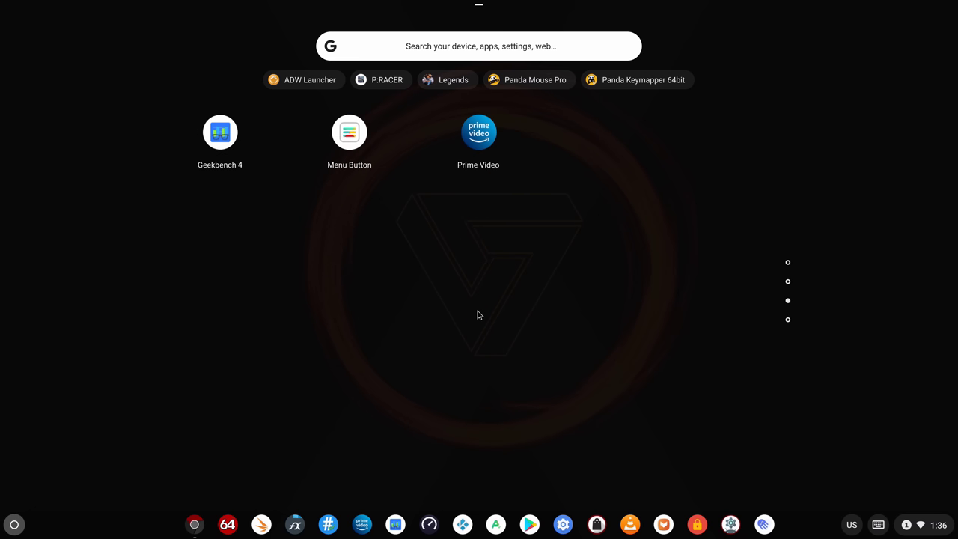
scroll(474, 318, down, 1)
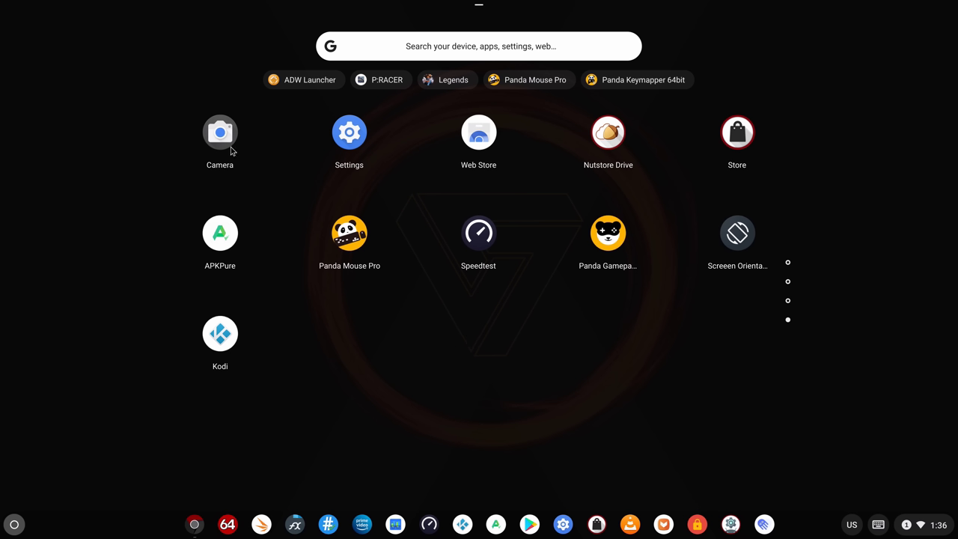
click(103, 48)
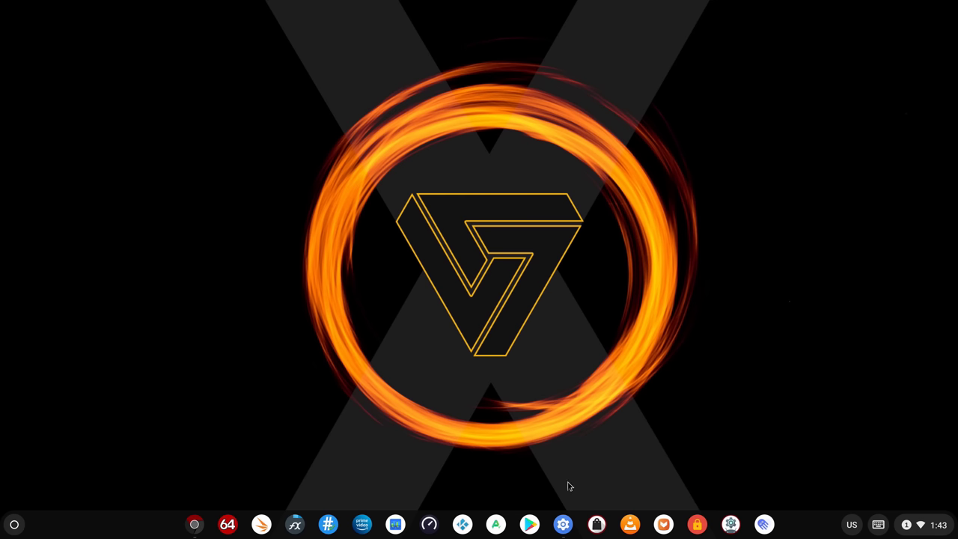
click(563, 525)
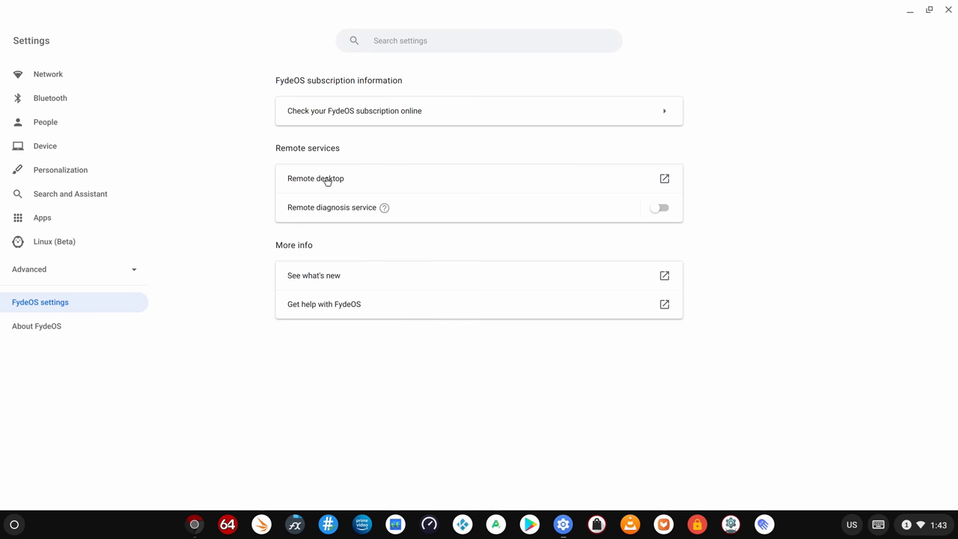
click(40, 333)
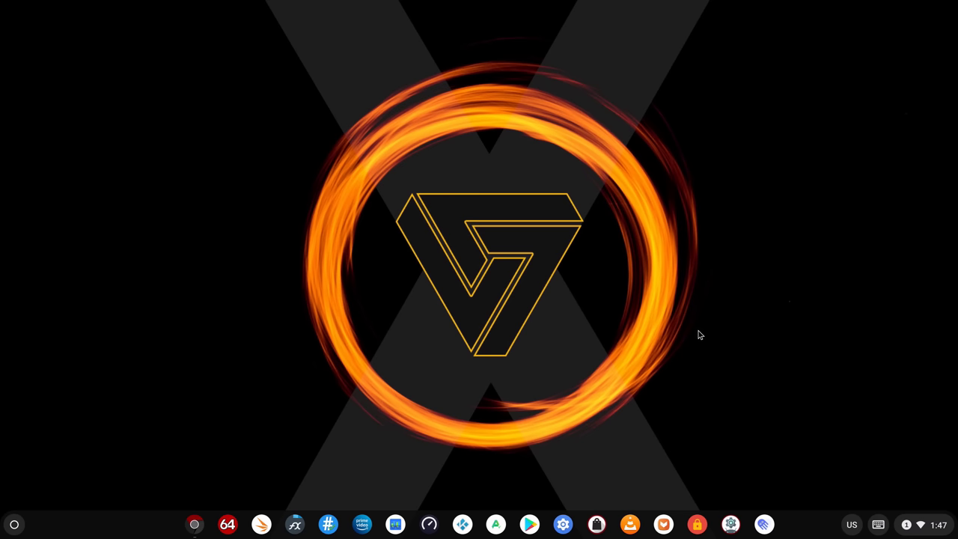
click(733, 526)
click(155, 450)
click(167, 85)
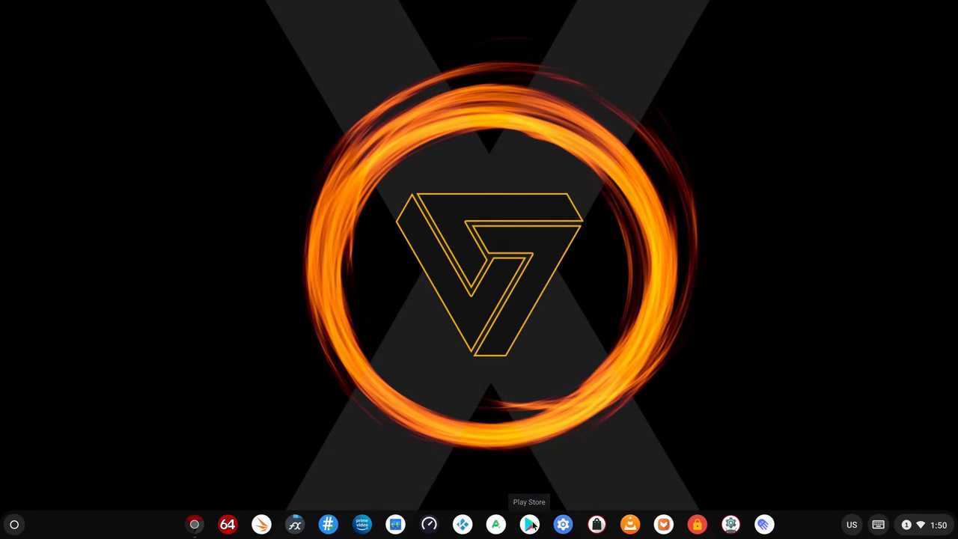
click(530, 524)
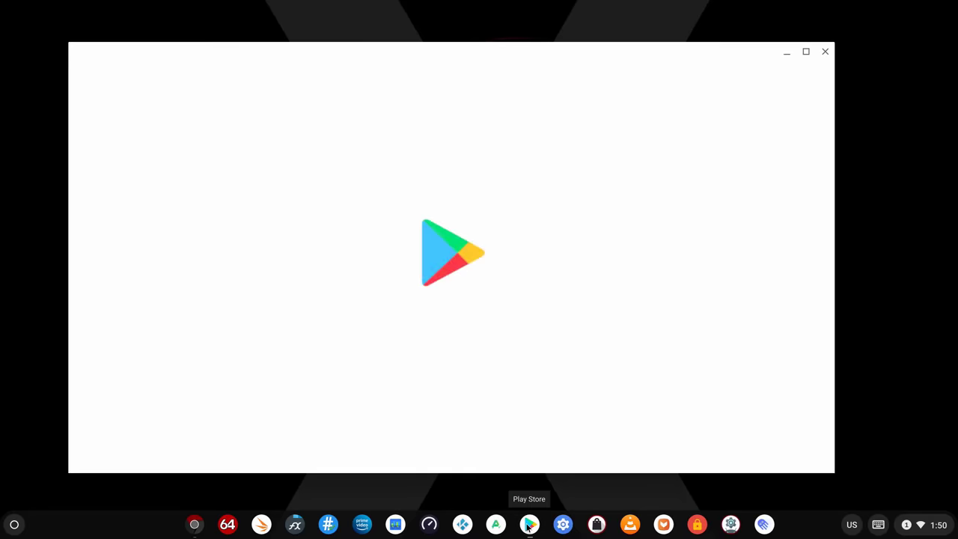
click(806, 52)
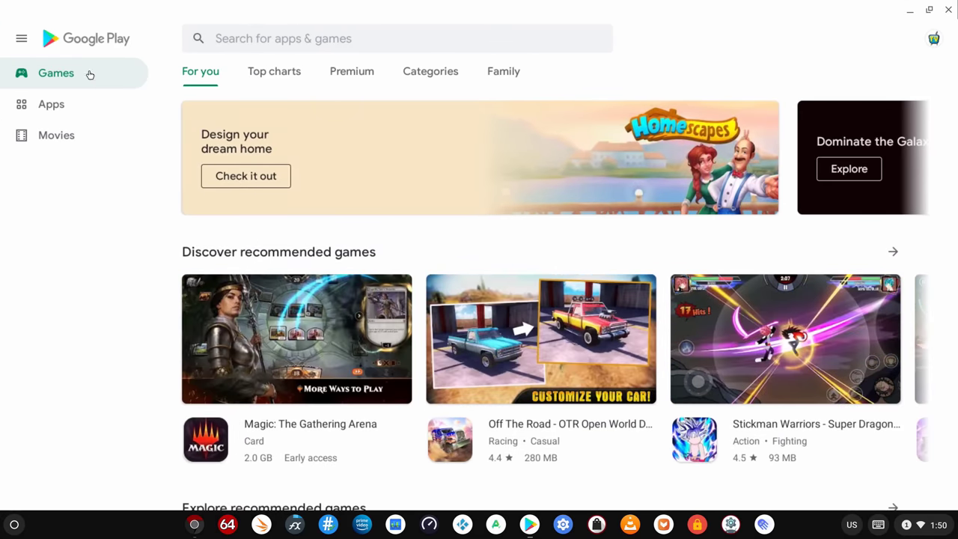
click(22, 39)
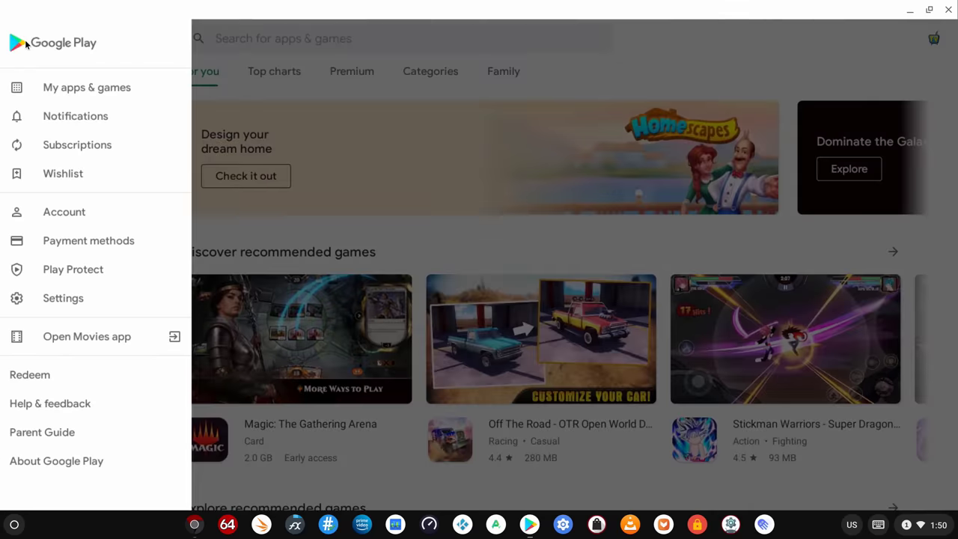
click(64, 82)
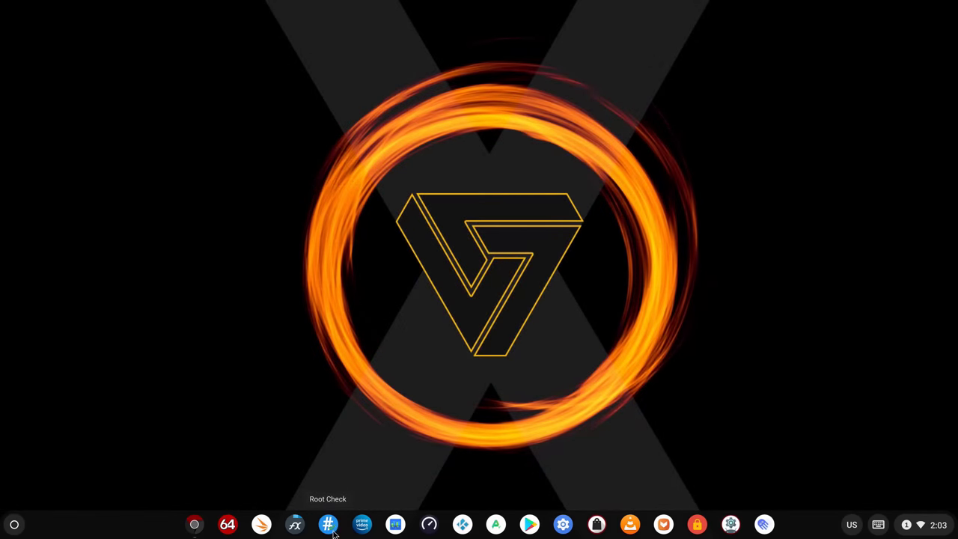
Run Root Check, then dock Chromium's on-screen keyboard full width and toggle its extra tools
click(333, 531)
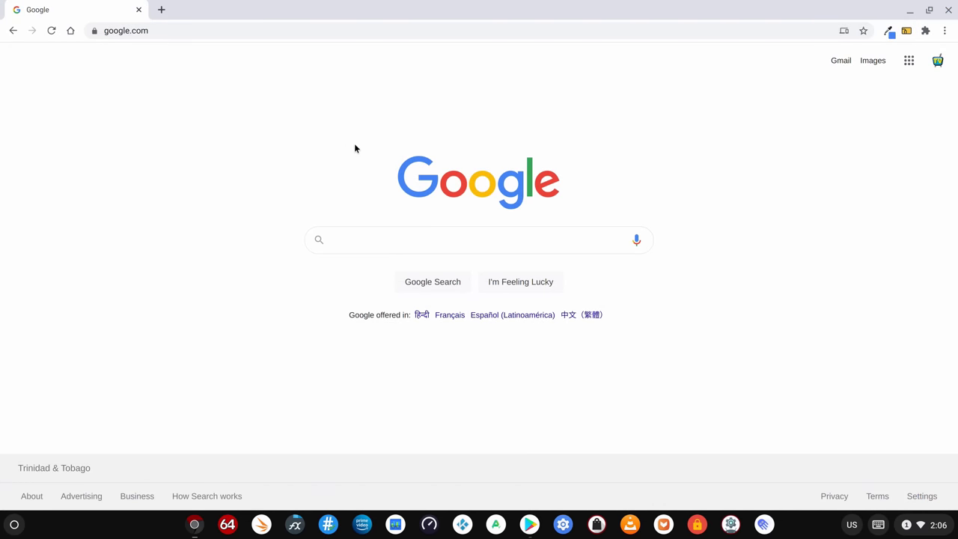
click(280, 28)
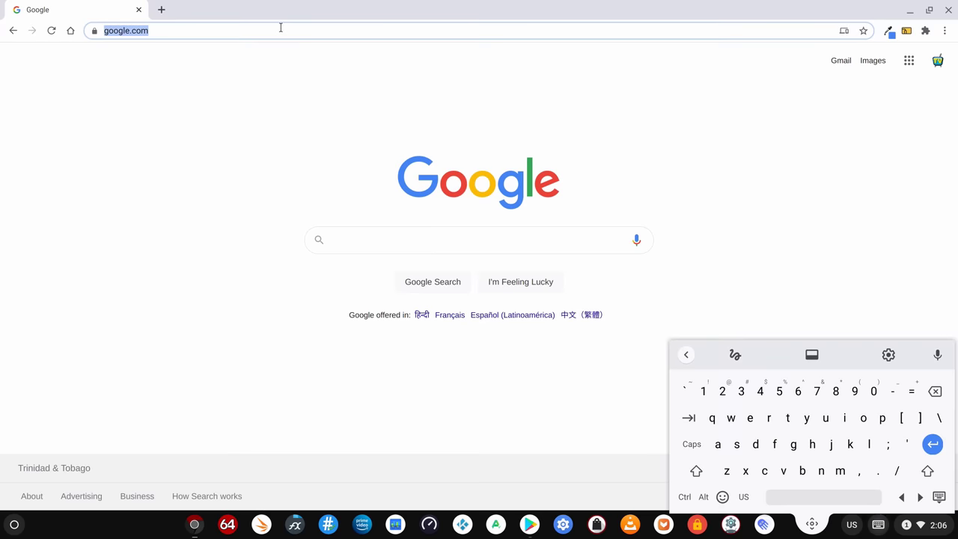
click(811, 354)
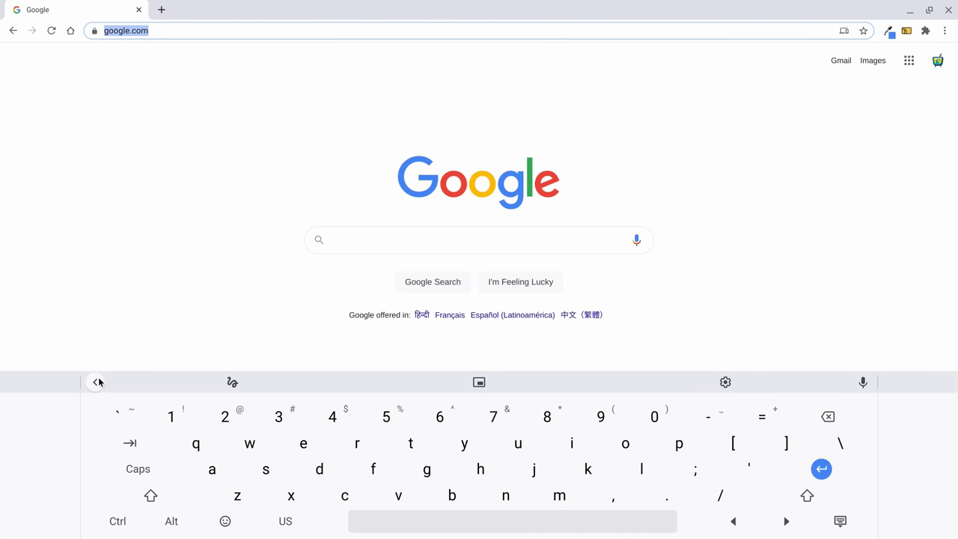
click(96, 381)
click(95, 382)
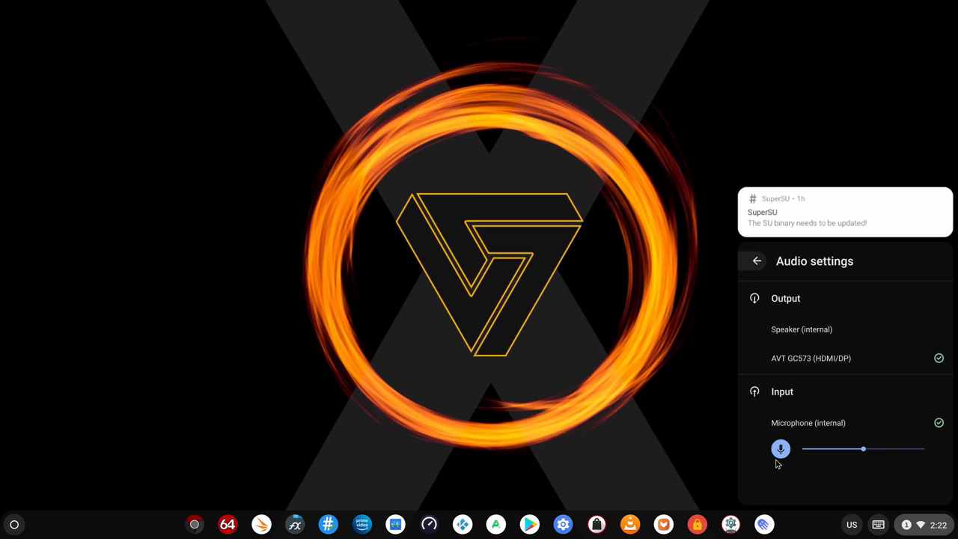
click(686, 467)
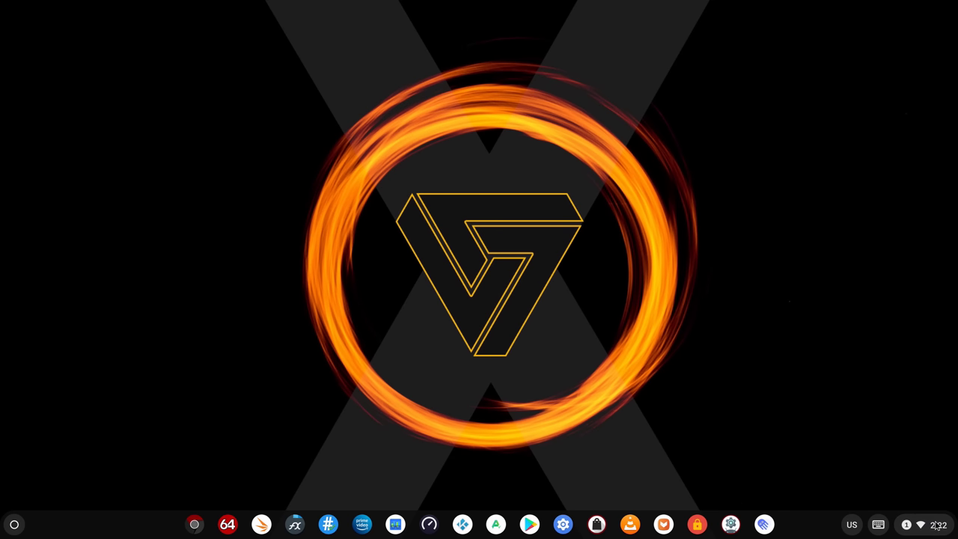
click(939, 527)
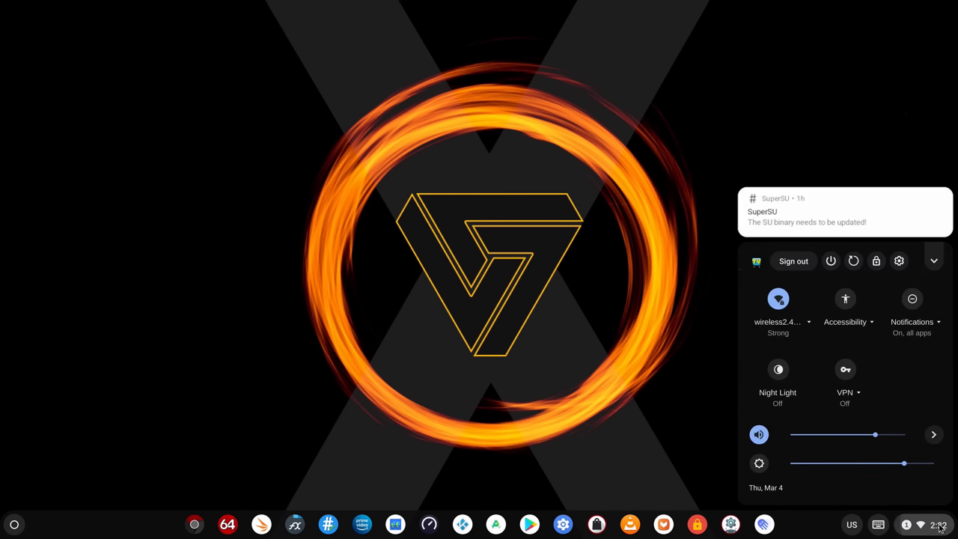
click(935, 435)
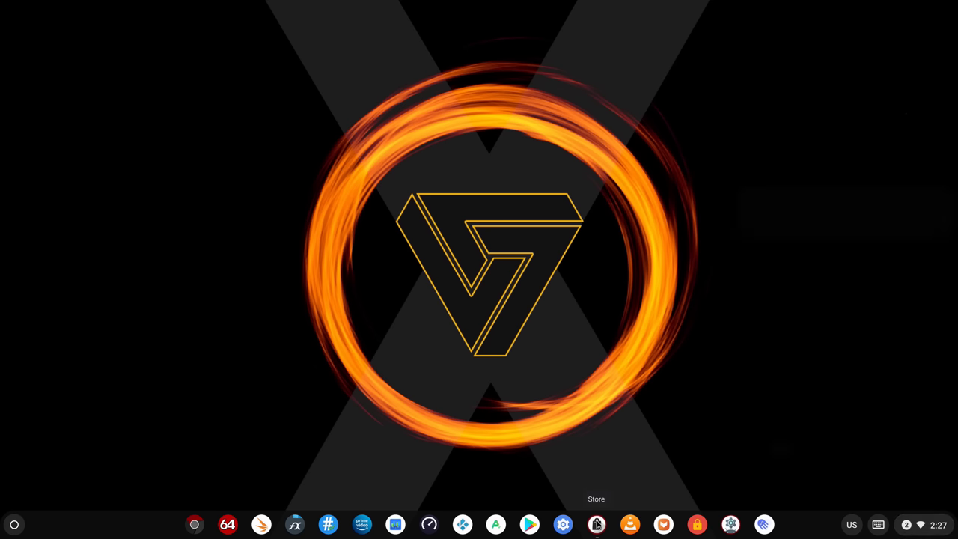
Try the pink gradient, then set the dark fiery orange ring V image as wallpaper
click(597, 524)
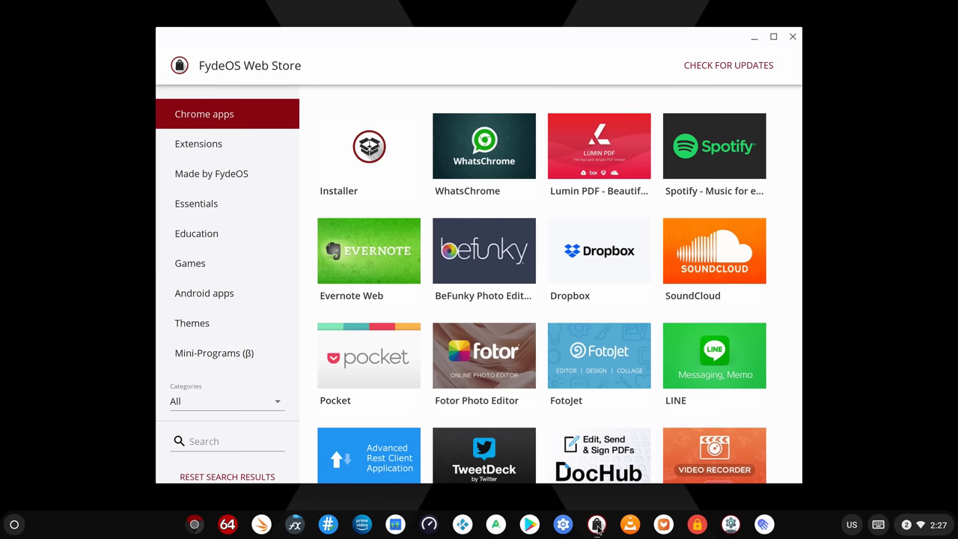
scroll(536, 390, down, 2)
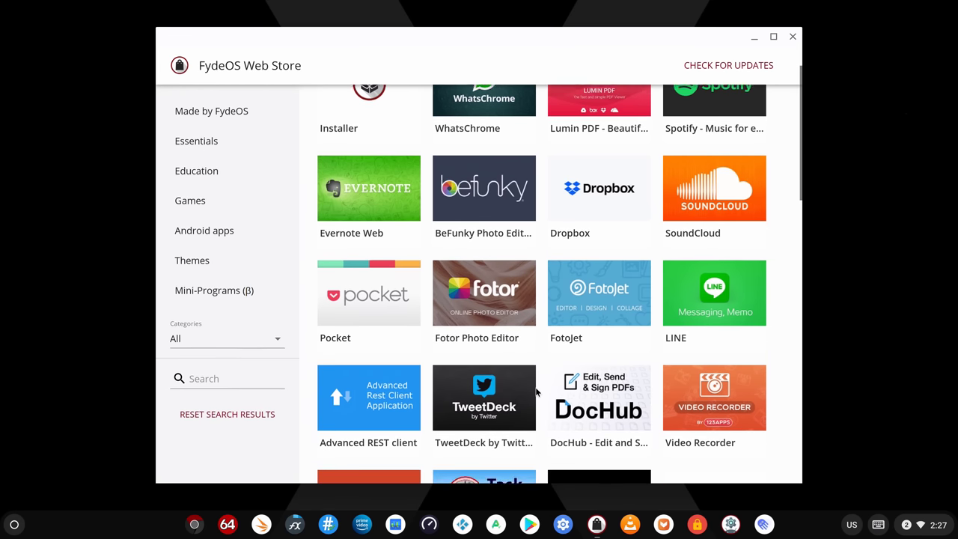
scroll(536, 390, down, 3)
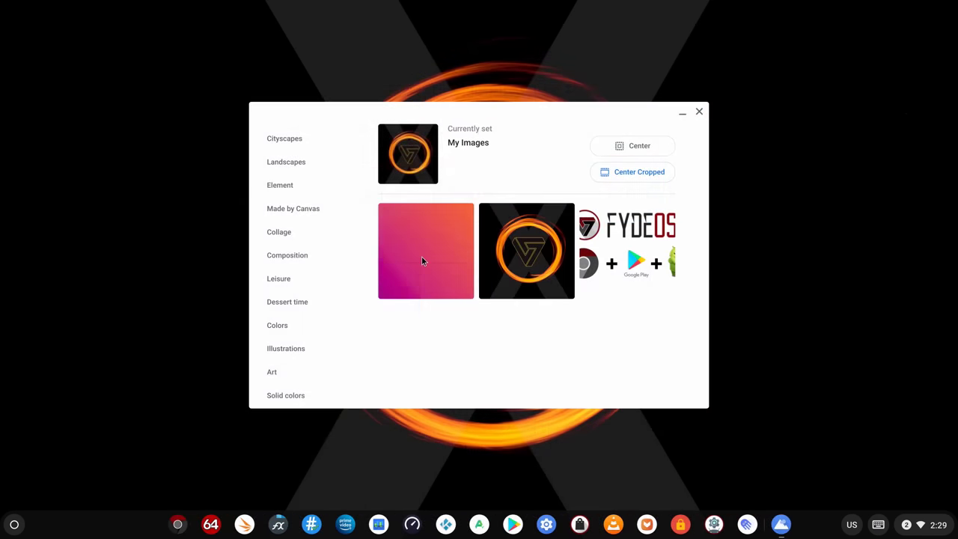
click(422, 256)
click(580, 224)
click(570, 237)
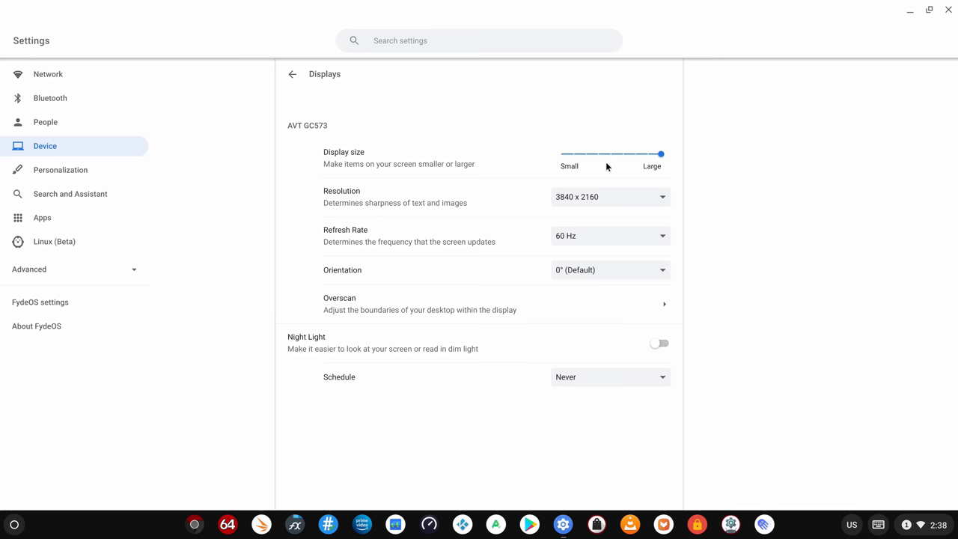
click(663, 197)
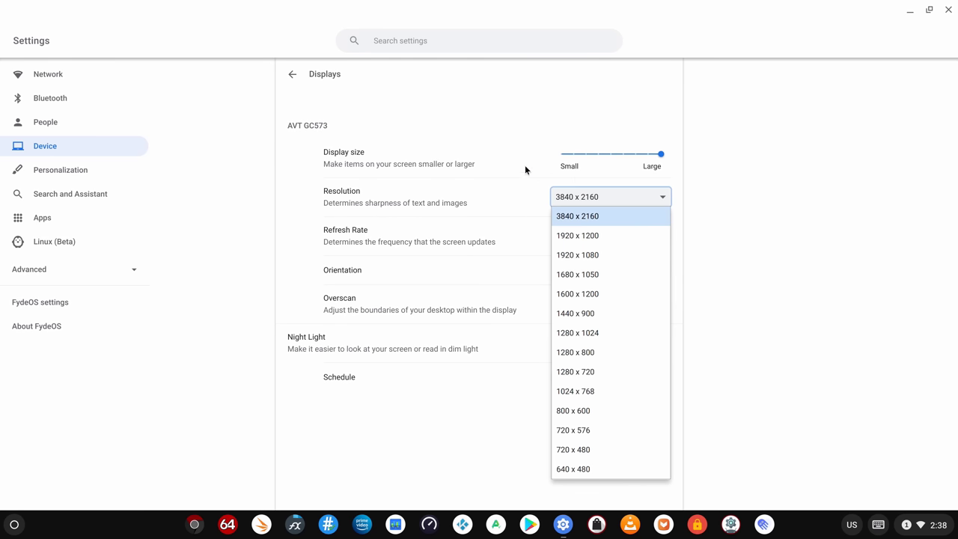
click(492, 170)
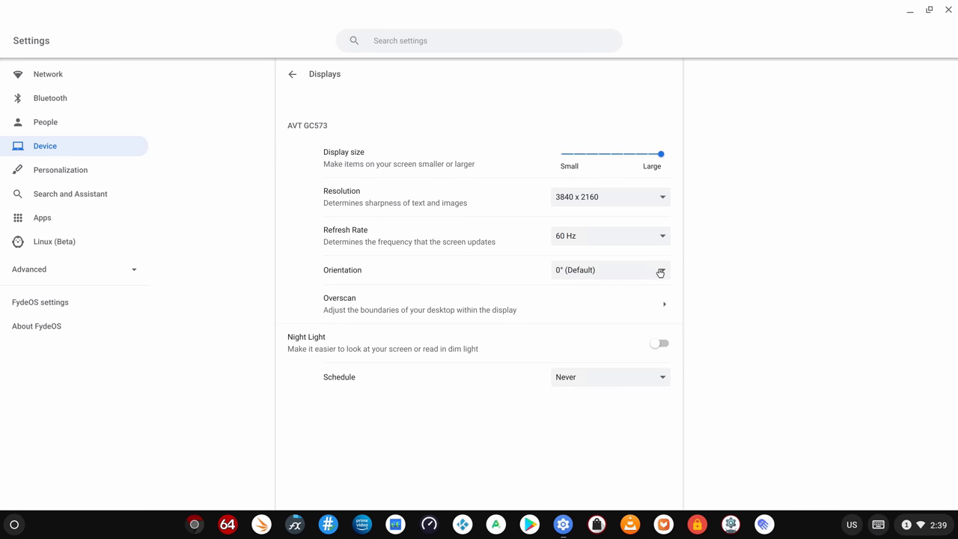
click(659, 274)
mouse_move(618, 155)
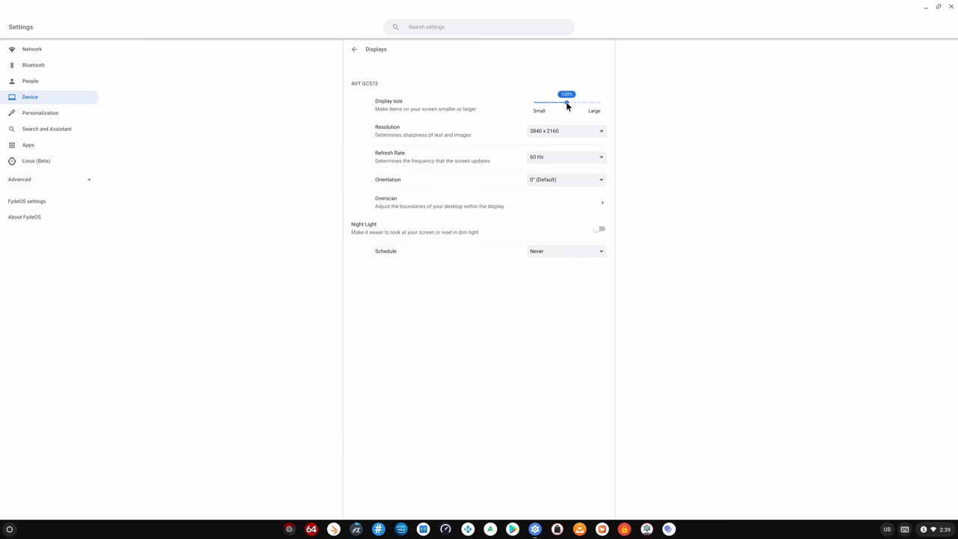
drag(607, 99, 606, 100)
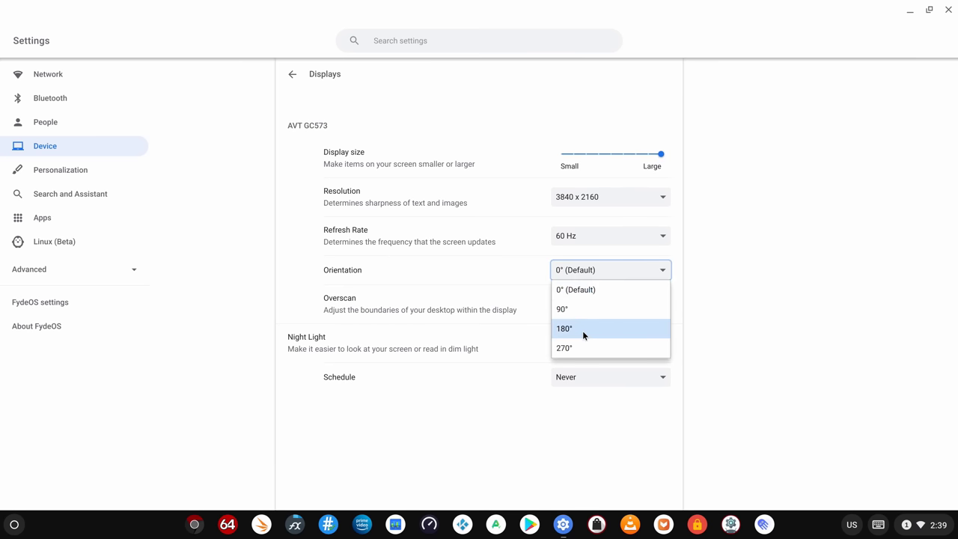
click(582, 330)
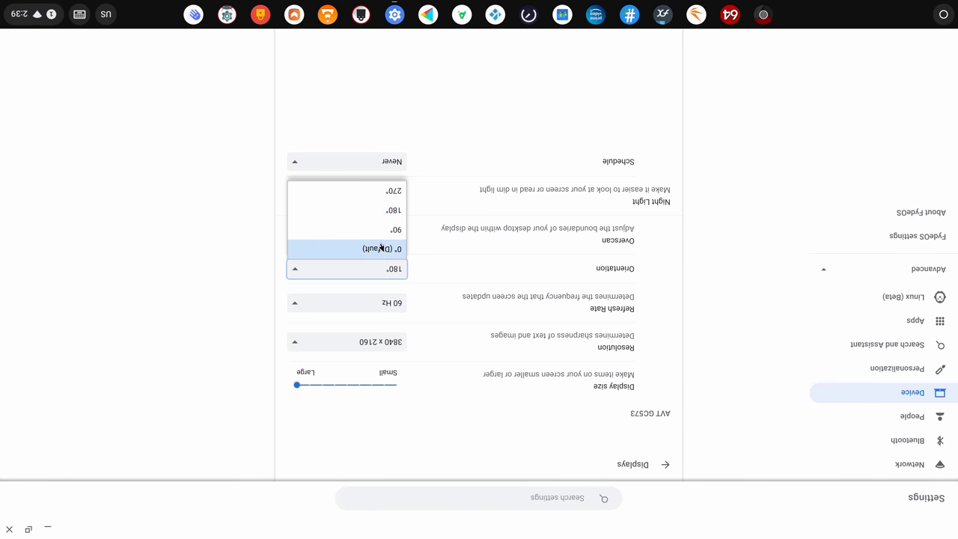
click(381, 247)
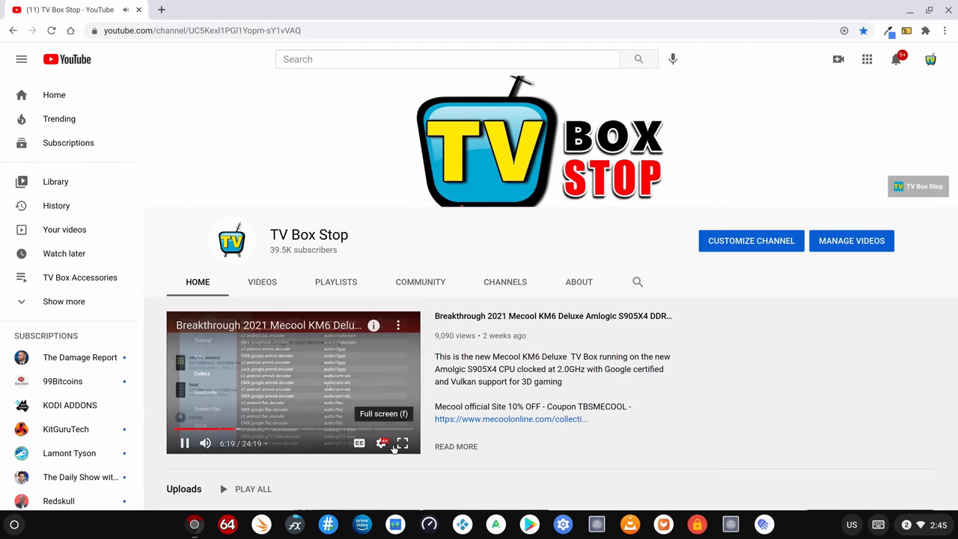
Play the review video full screen with quality kept at 2160p
click(399, 443)
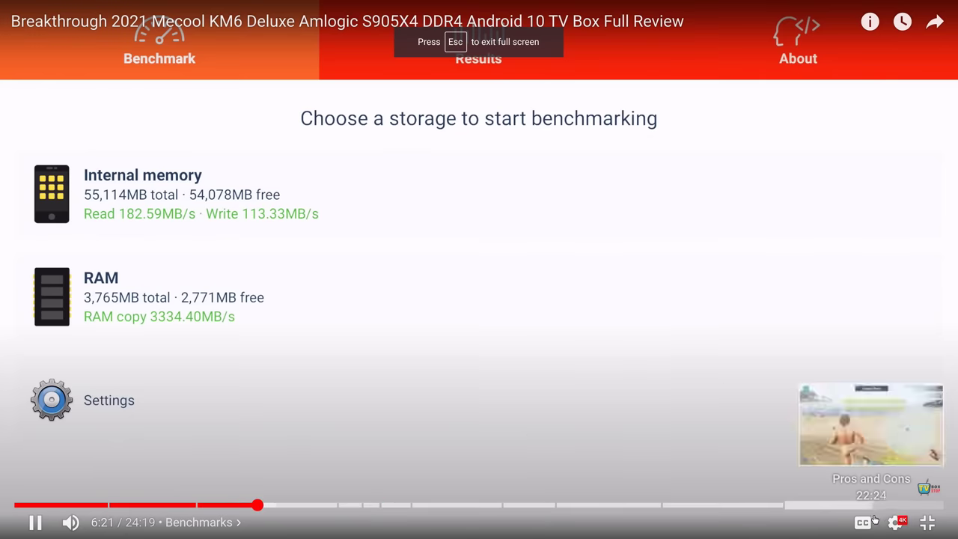
click(899, 525)
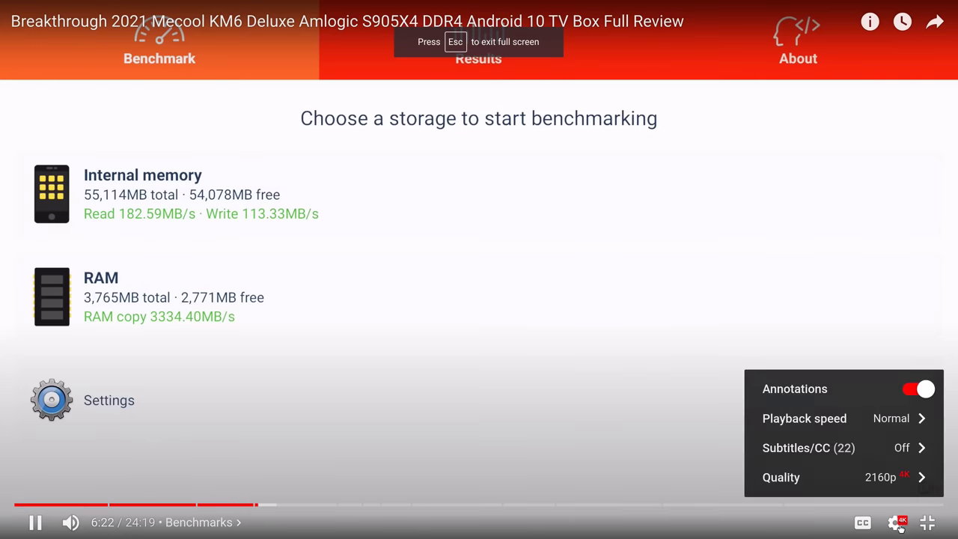
click(893, 478)
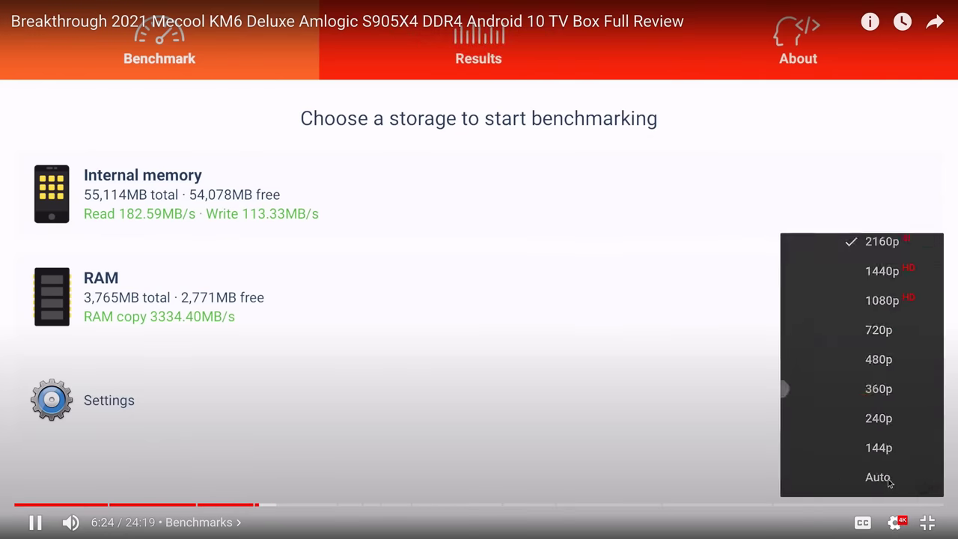
click(859, 242)
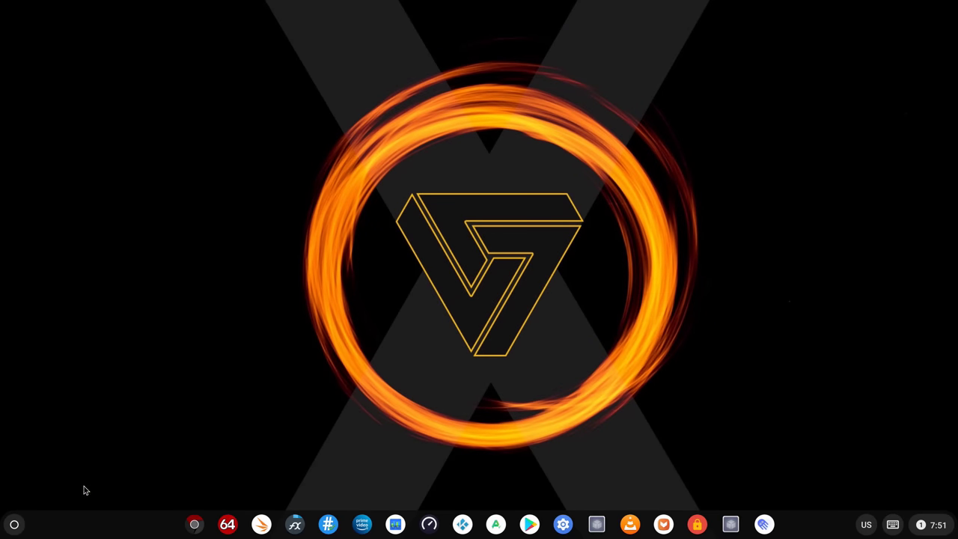
Open the app launcher and expand it to the full app grid
click(15, 525)
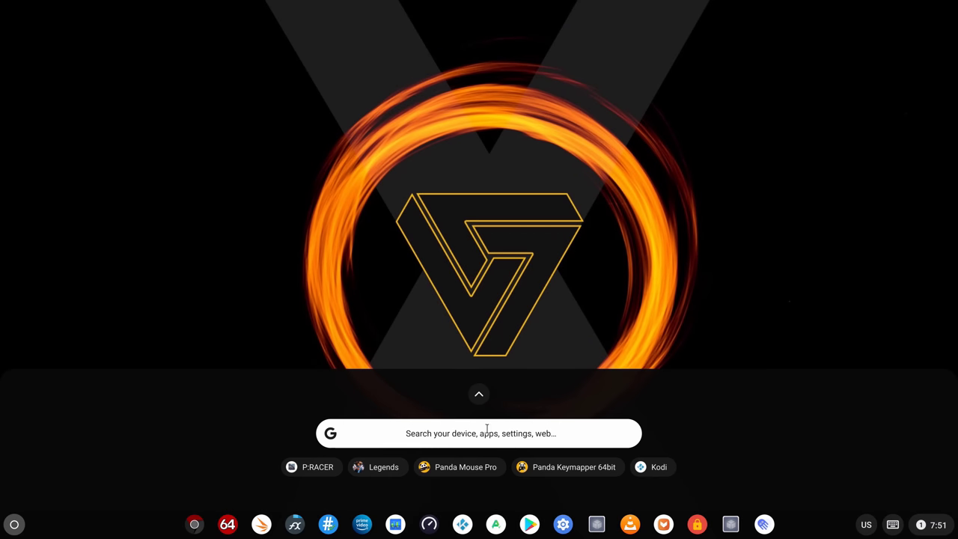
click(477, 397)
scroll(475, 401, down, 5)
scroll(475, 385, up, 3)
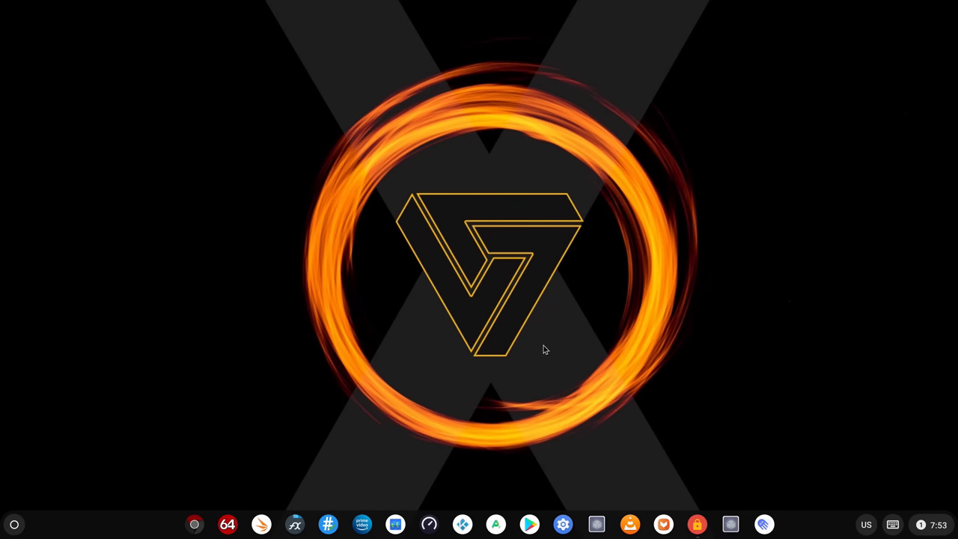
Bring the DRM Info window to the front, then open the app launcher
click(697, 529)
click(18, 529)
Expand the launcher, check the Play Store options, then view the Android storage details
click(478, 395)
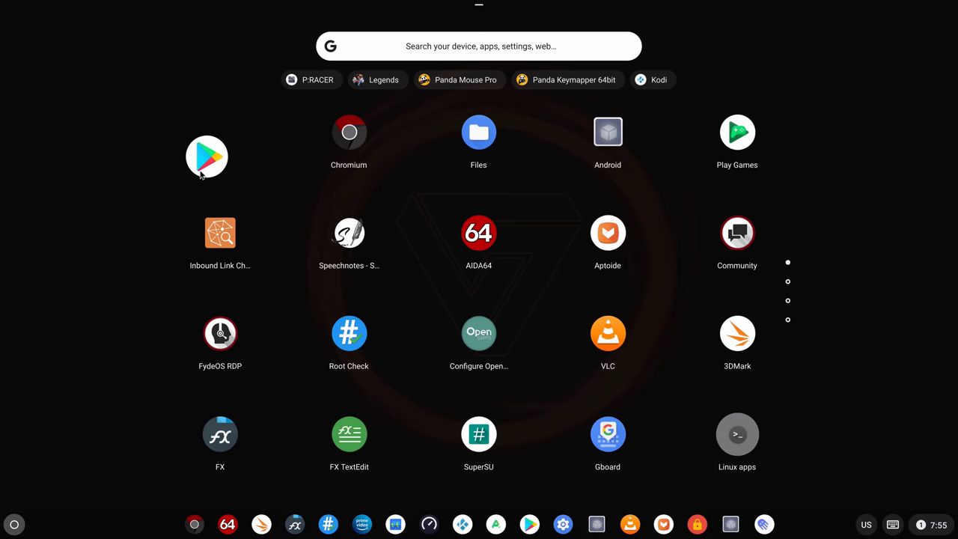
right_click(216, 148)
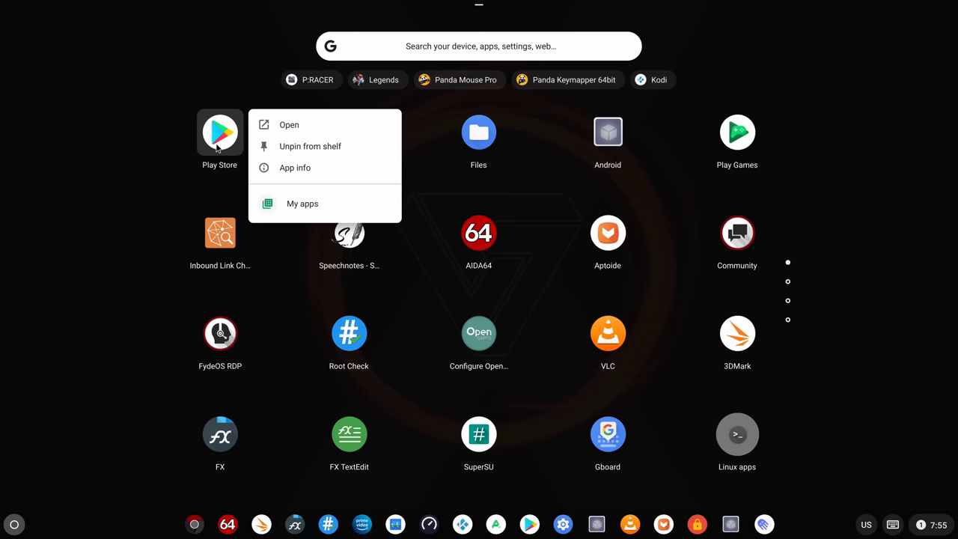
click(86, 30)
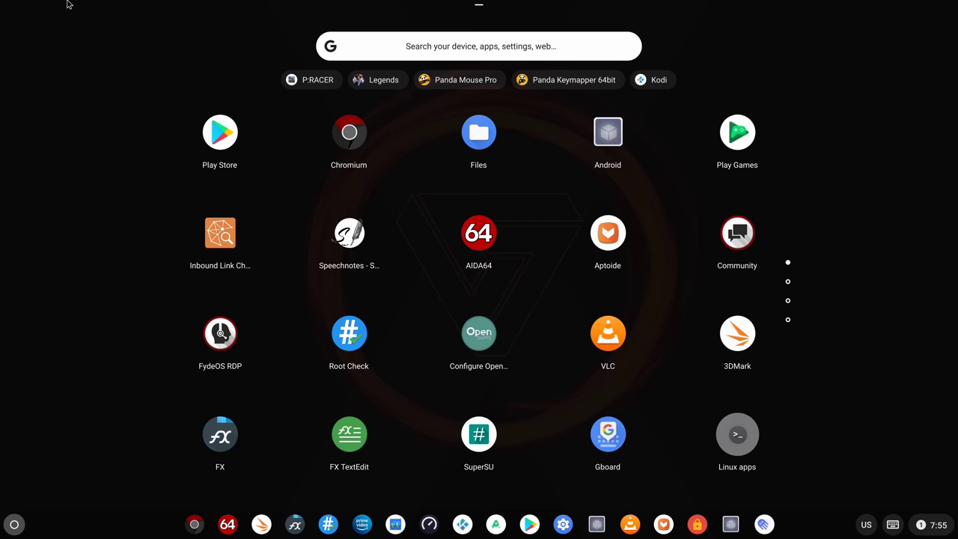
click(67, 3)
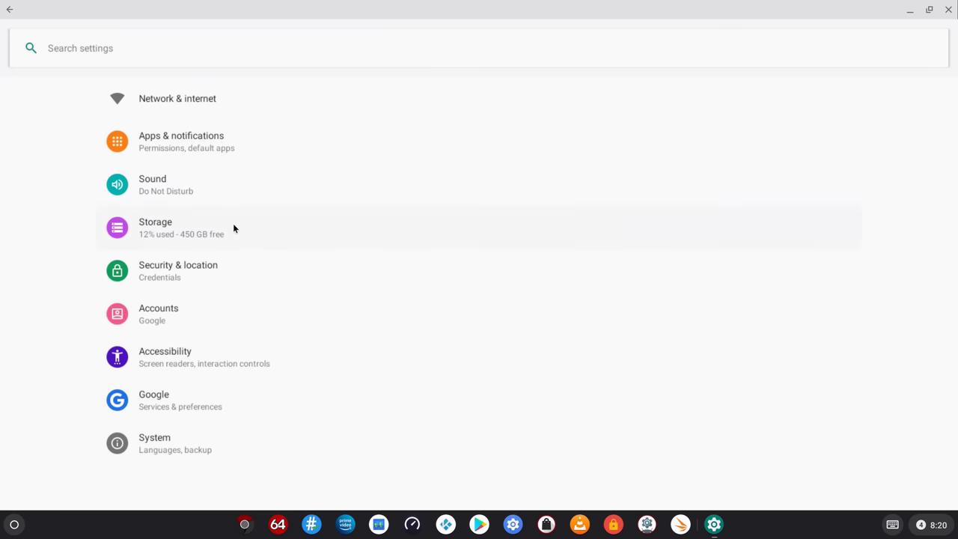
click(234, 226)
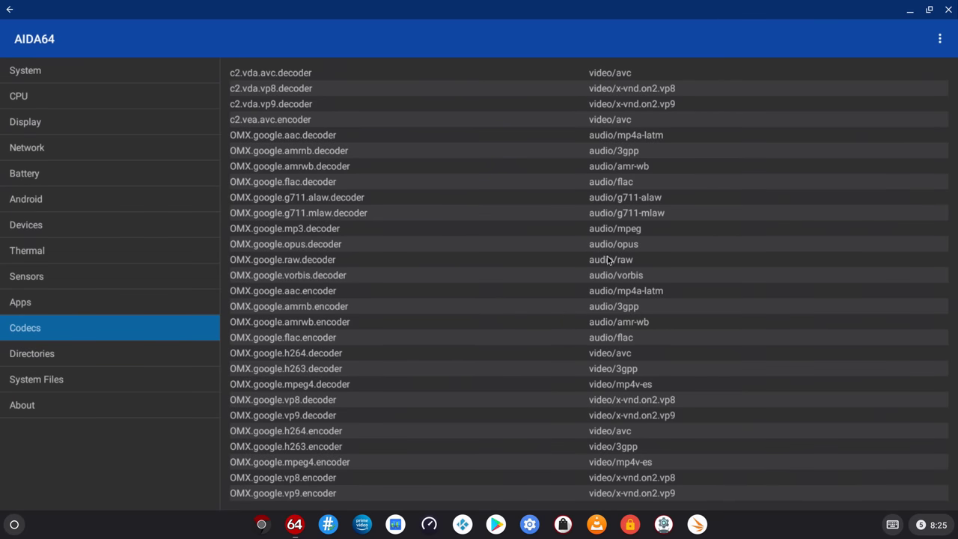
scroll(617, 402, down, 1)
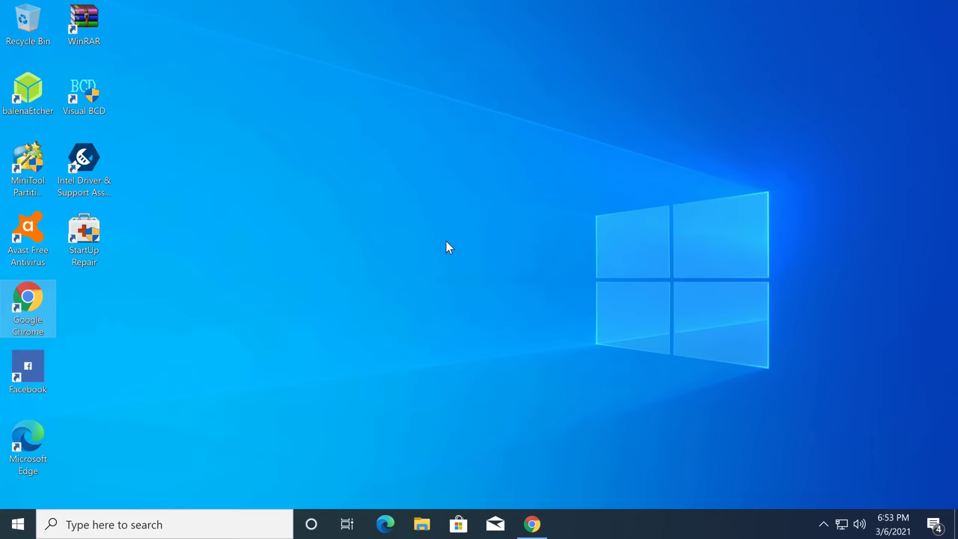
click(18, 524)
scroll(63, 458, down, 10)
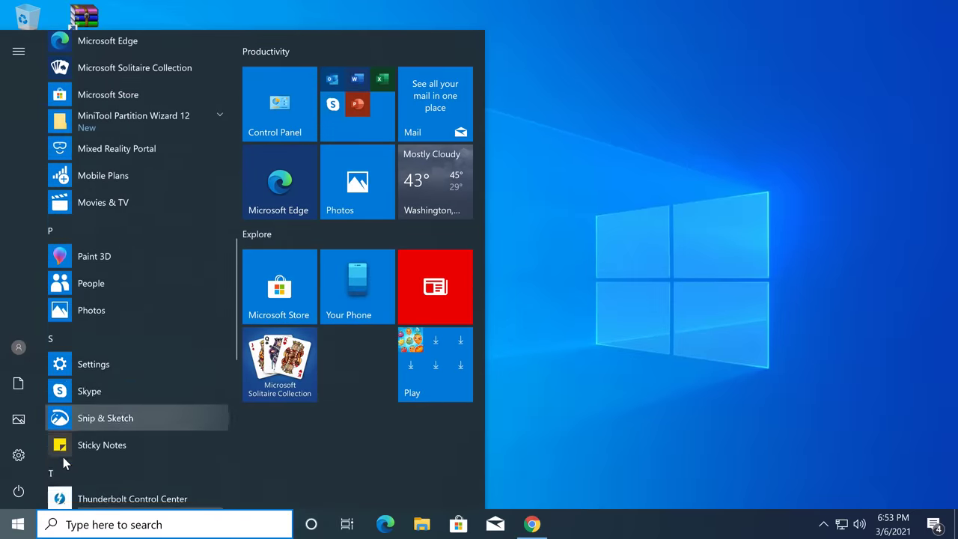
scroll(63, 459, down, 5)
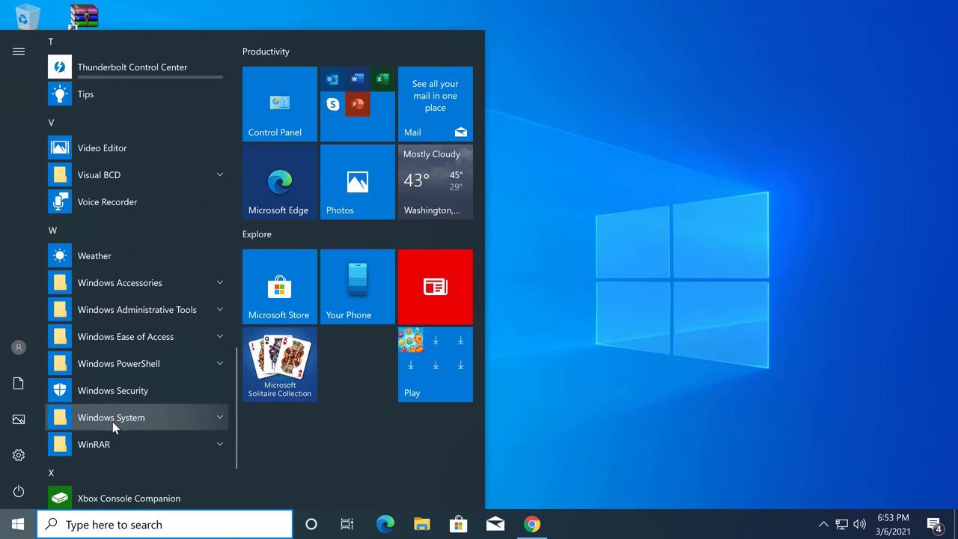
click(112, 424)
scroll(113, 434, down, 1)
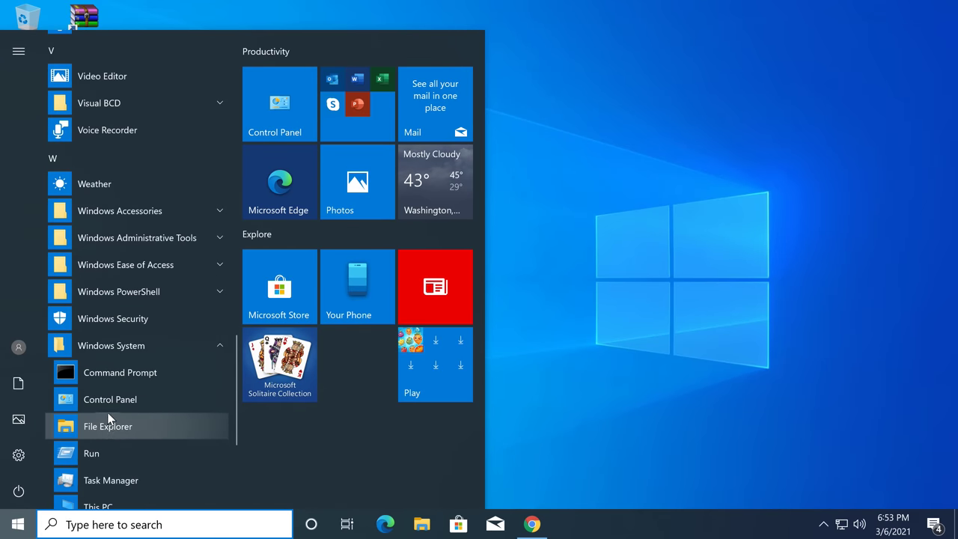
click(111, 403)
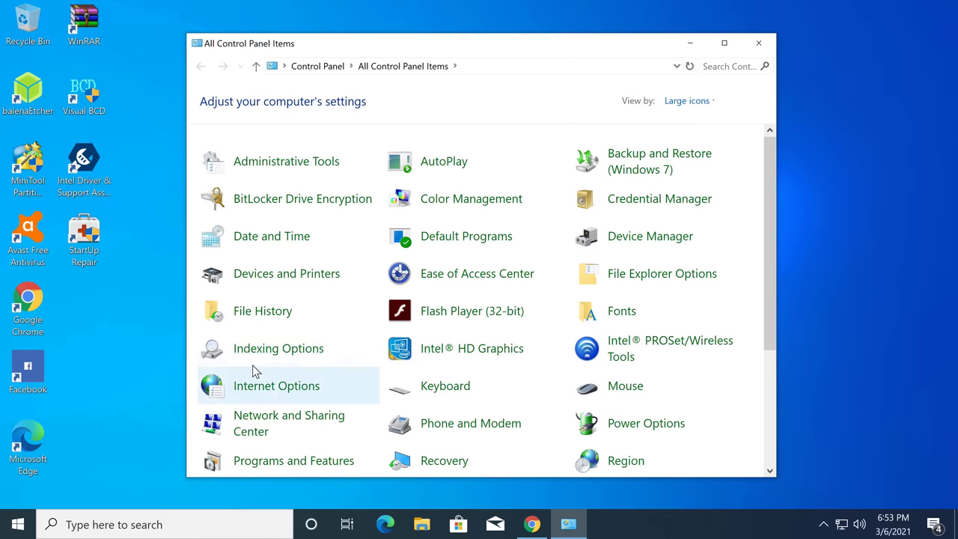
scroll(264, 374, down, 4)
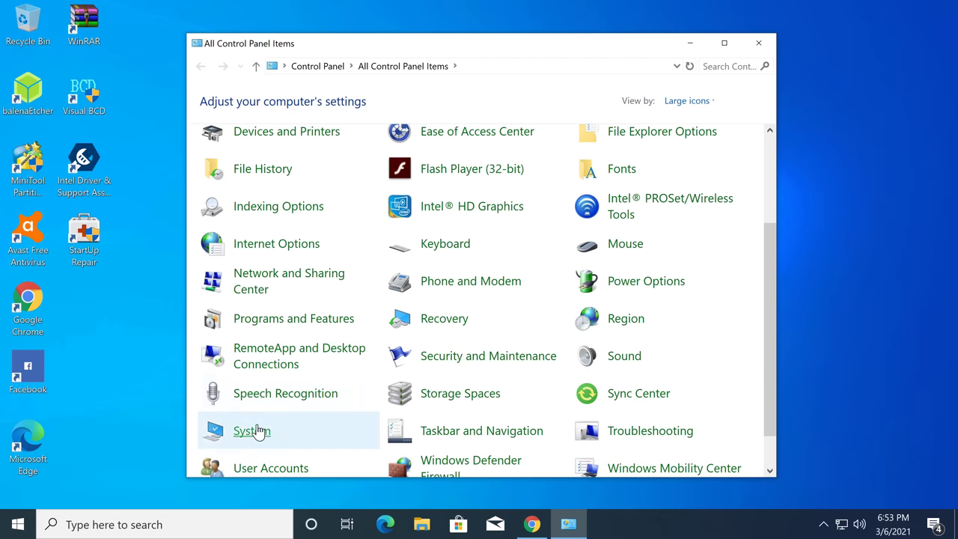
click(253, 432)
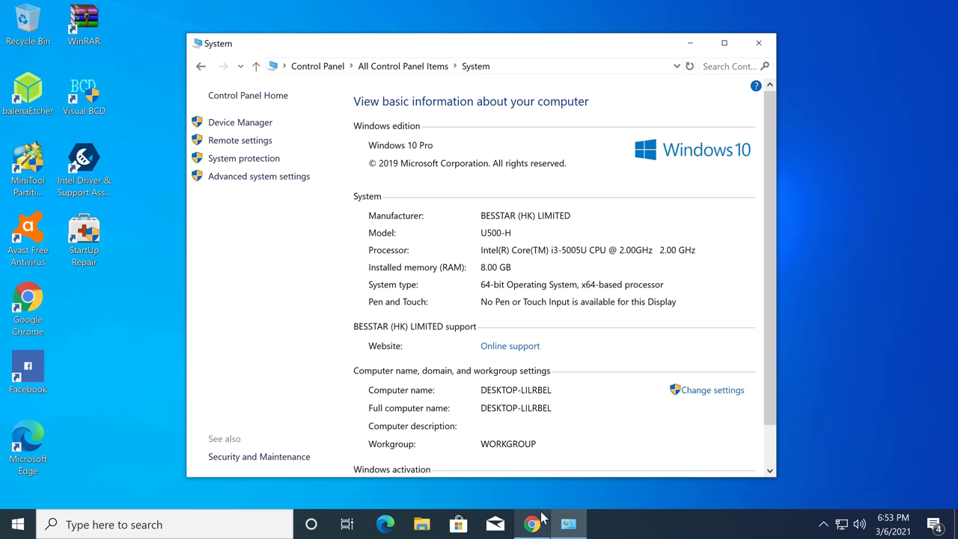
scroll(511, 311, down, 1)
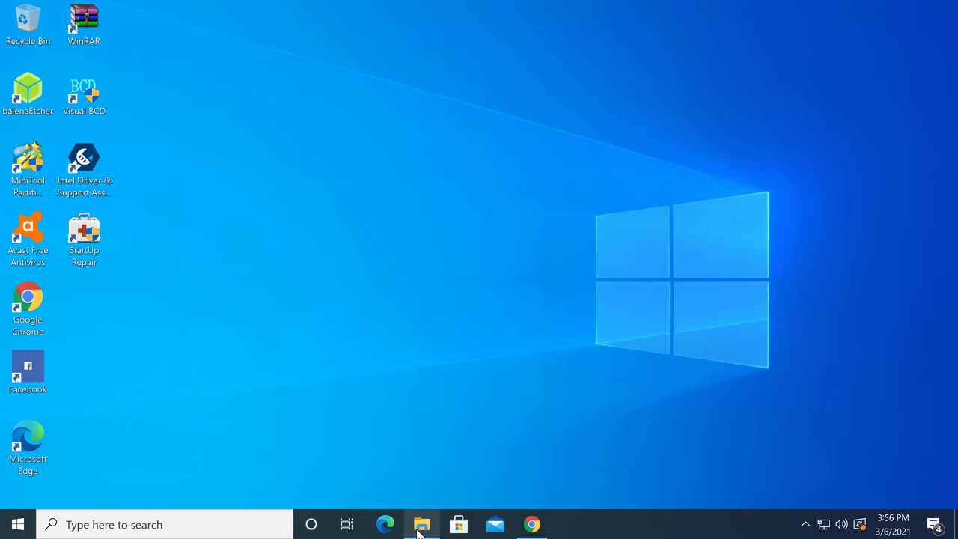
Quick-format the ADATA 256 (D:) drive from This PC as NTFS and close the Format window
click(421, 524)
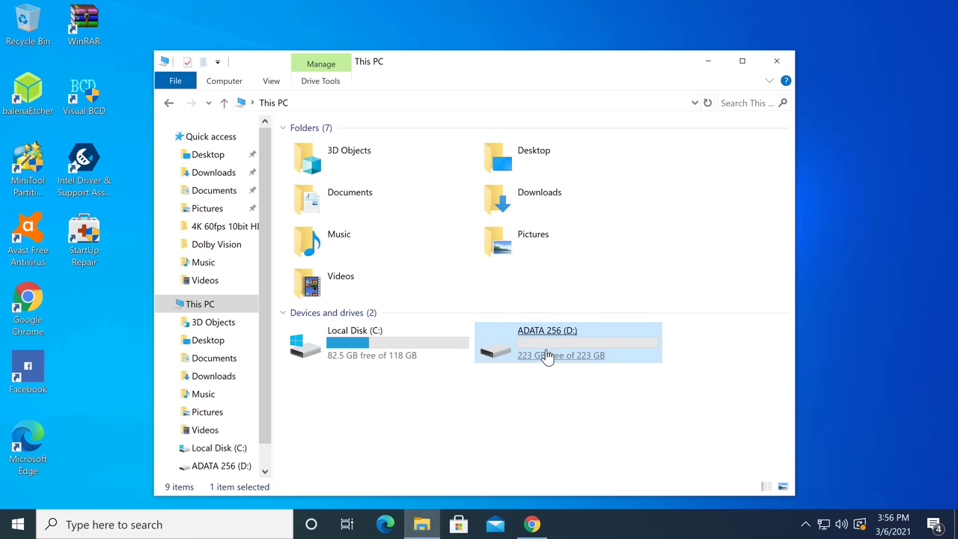
right_click(578, 348)
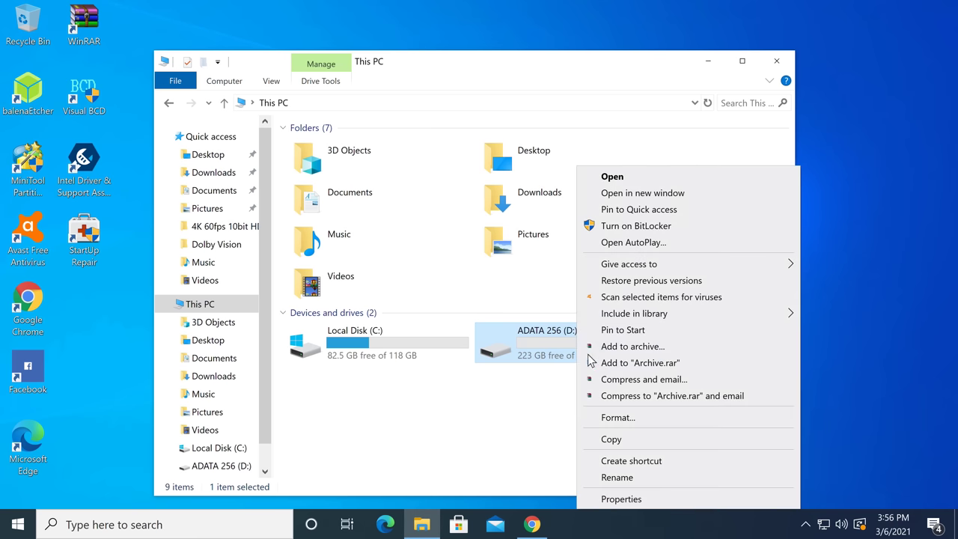
click(617, 417)
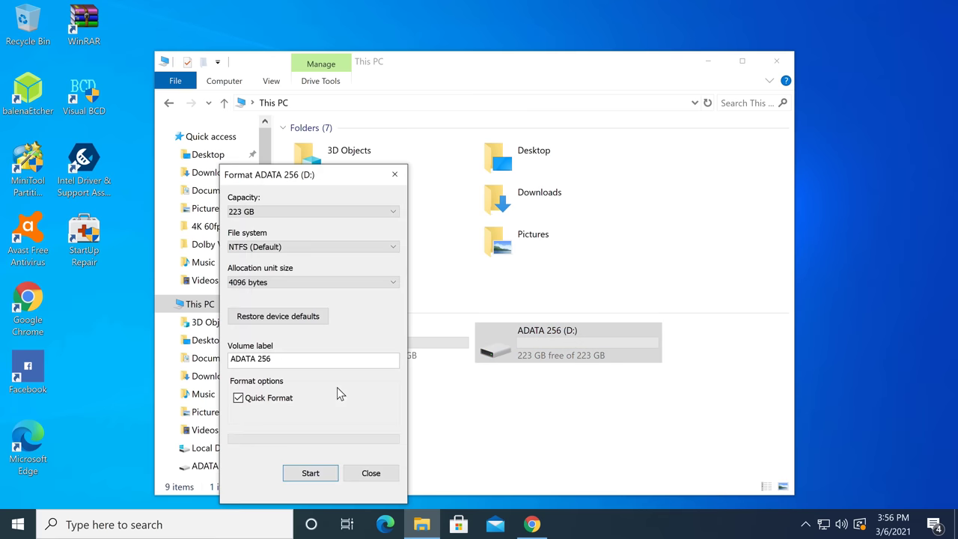
click(310, 477)
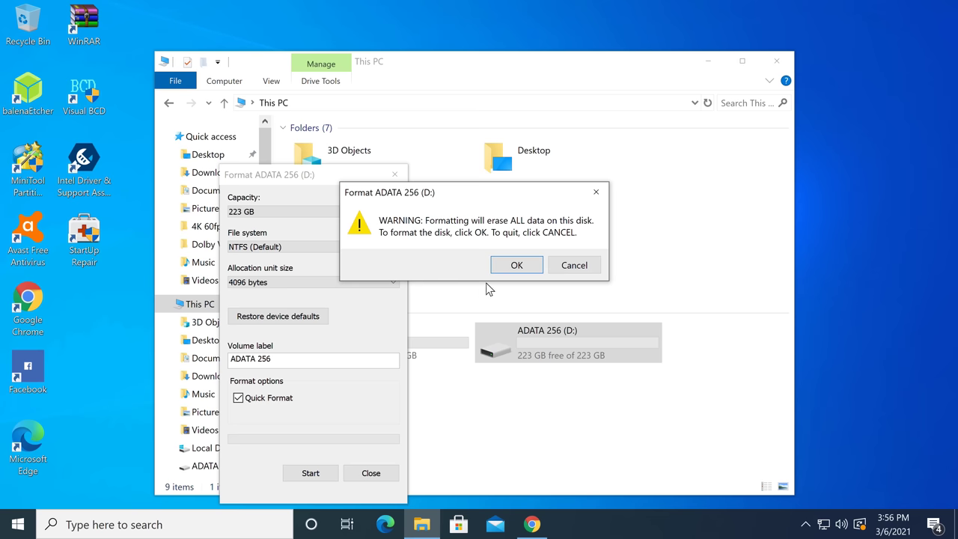
click(514, 264)
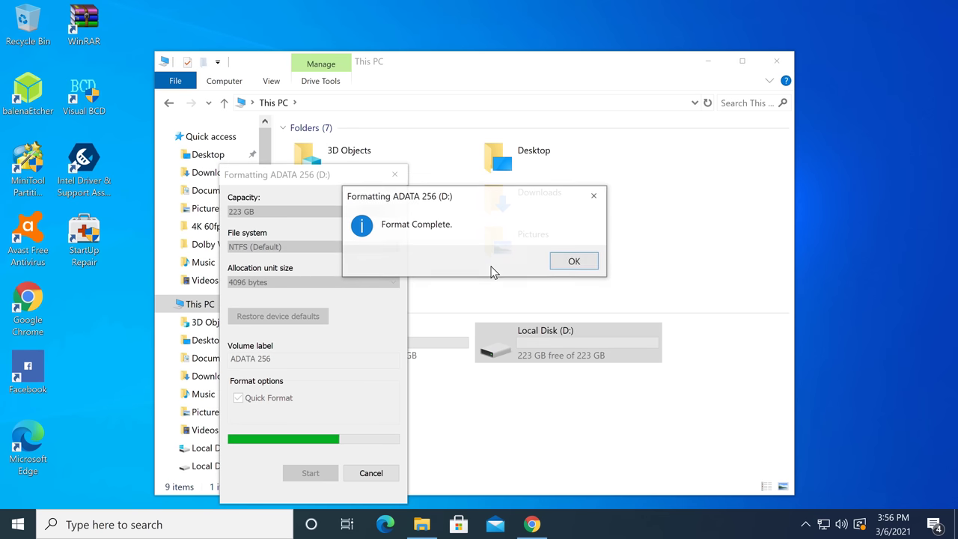
click(575, 263)
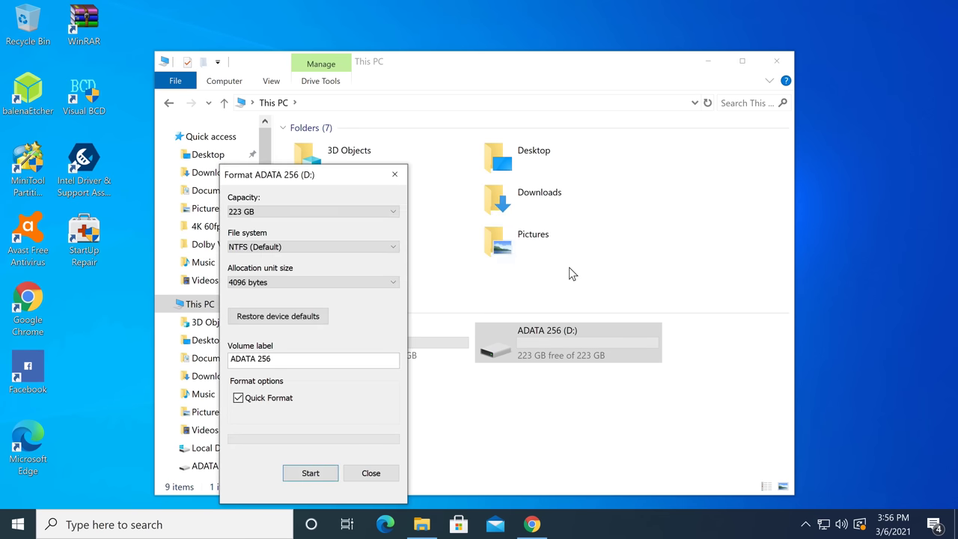
click(377, 475)
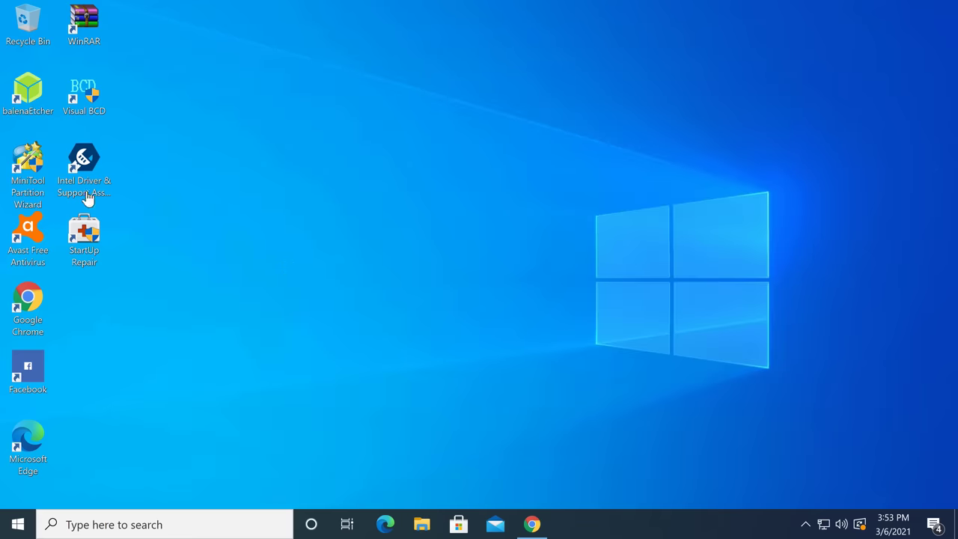
Launch MiniTool Partition Wizard with admin permission and select Disk 1
double_click(31, 182)
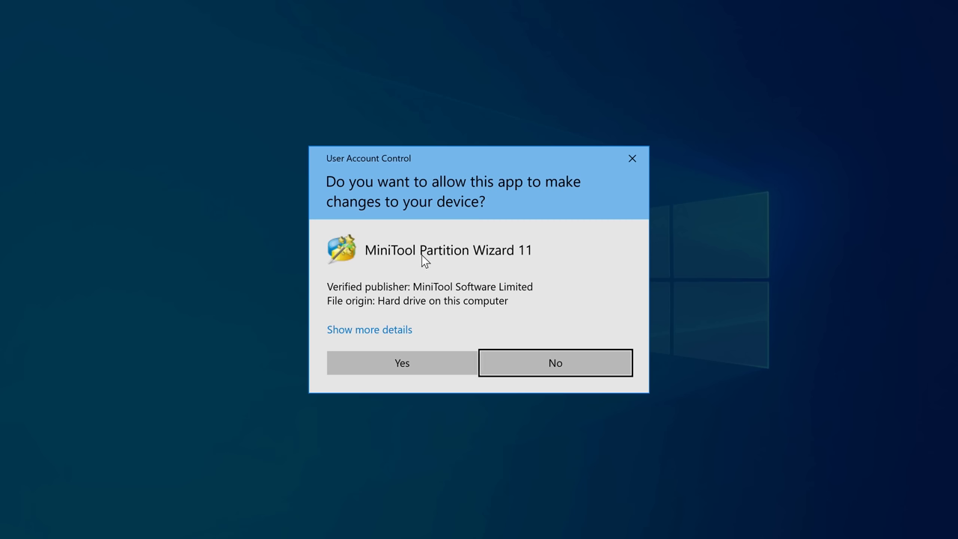
click(368, 356)
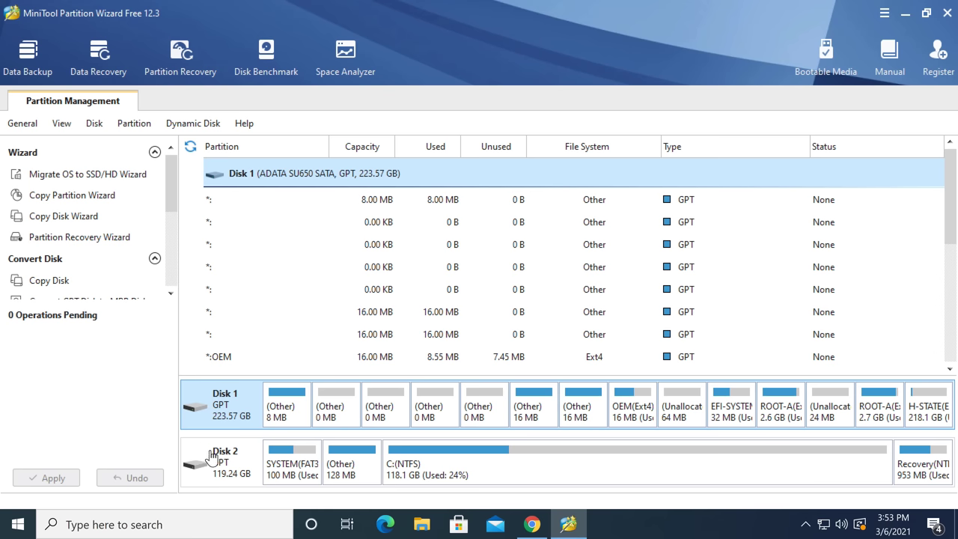
click(219, 479)
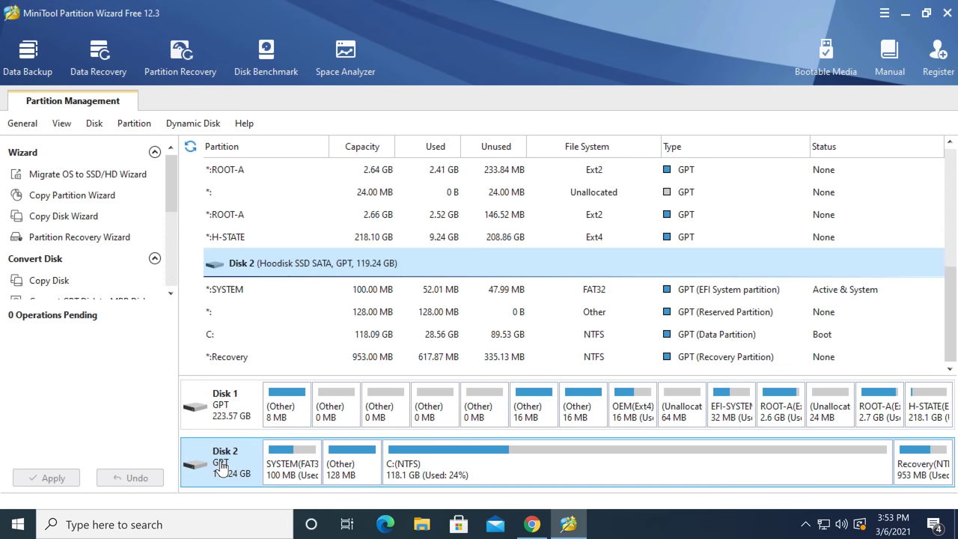
click(223, 416)
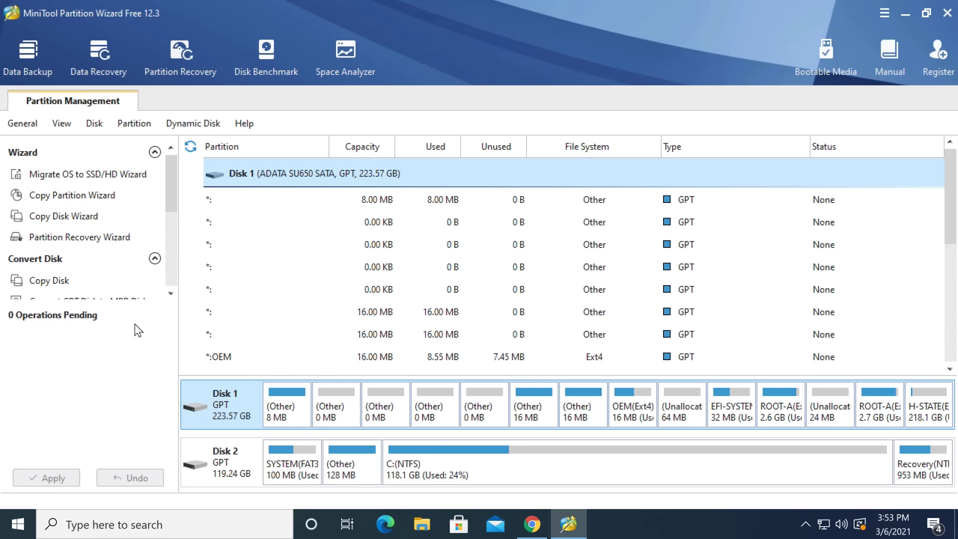
scroll(94, 272, down, 3)
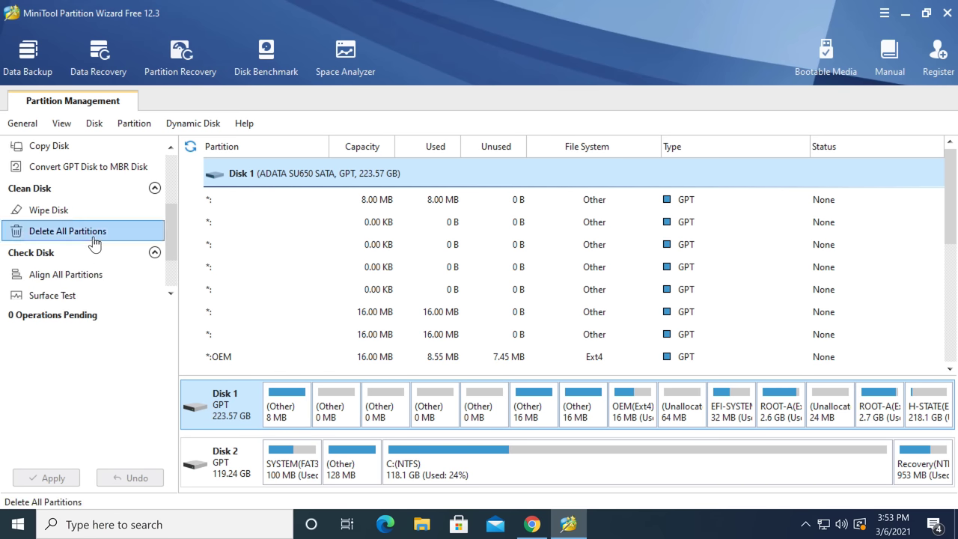
Delete all partitions on Disk 1, apply the change, and quit the program
click(93, 234)
click(426, 289)
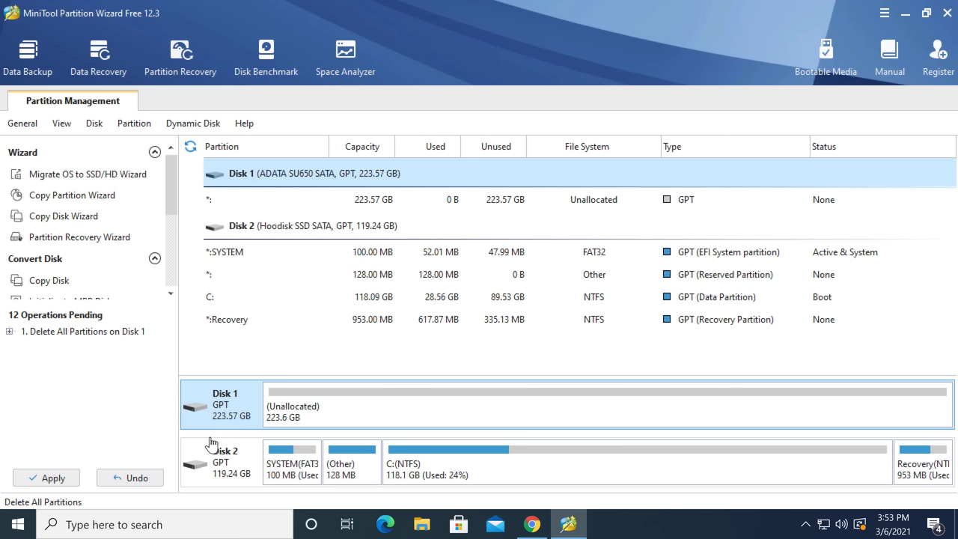
click(75, 477)
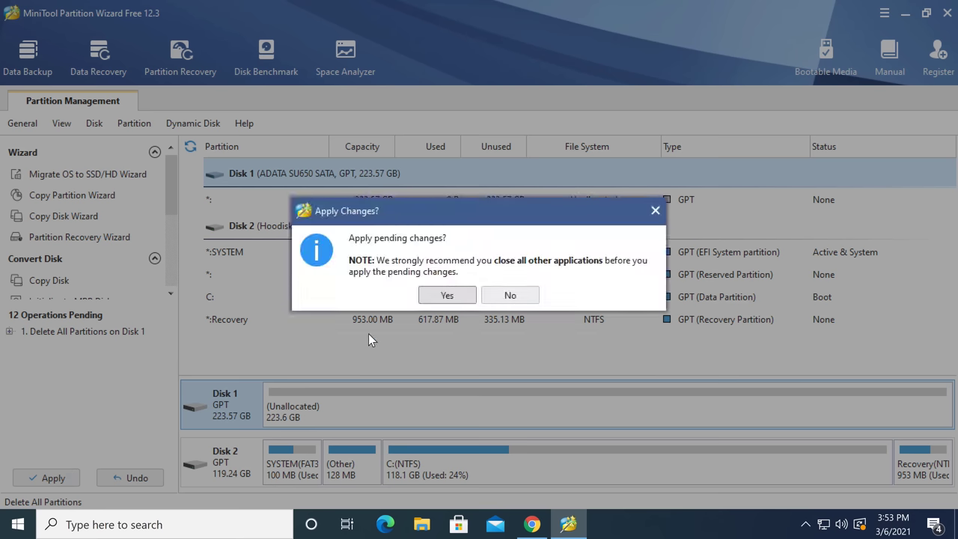
click(442, 296)
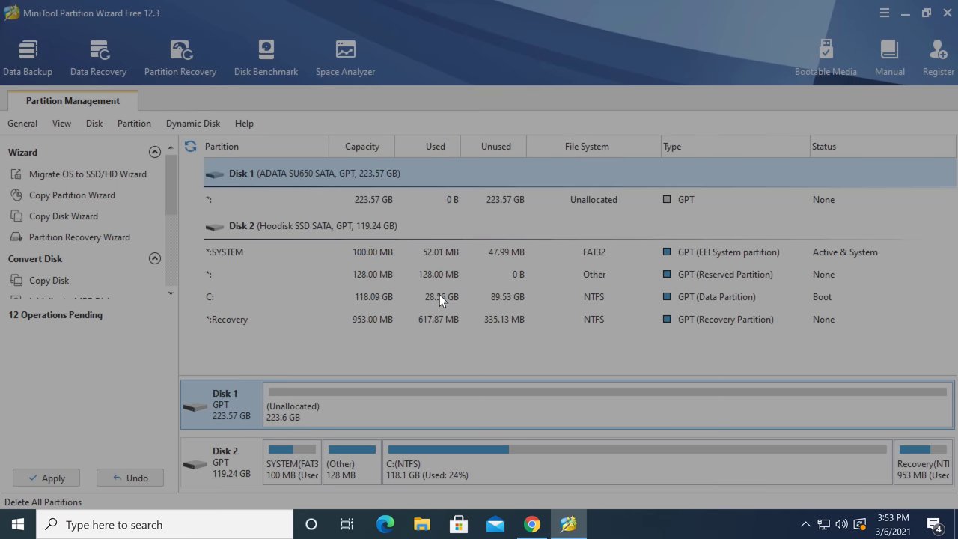
click(470, 290)
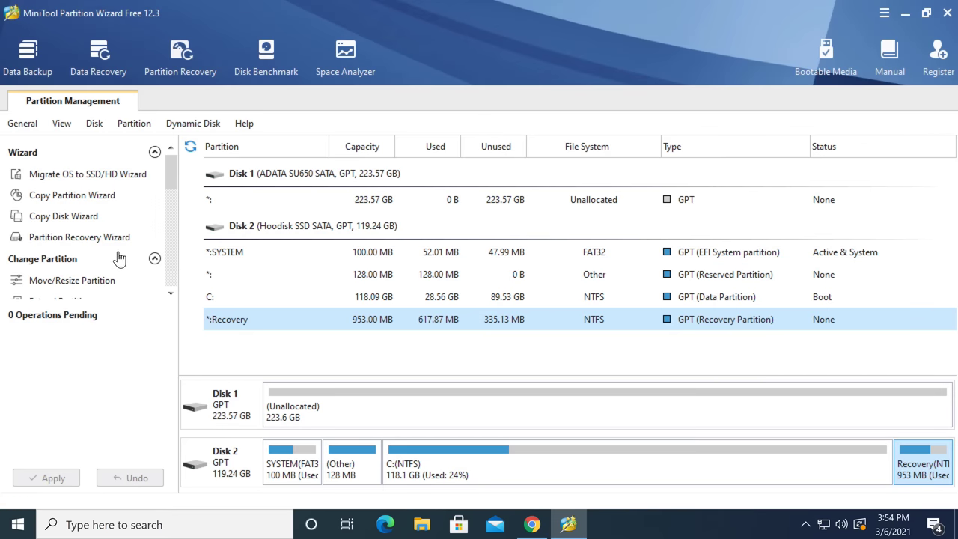
click(945, 13)
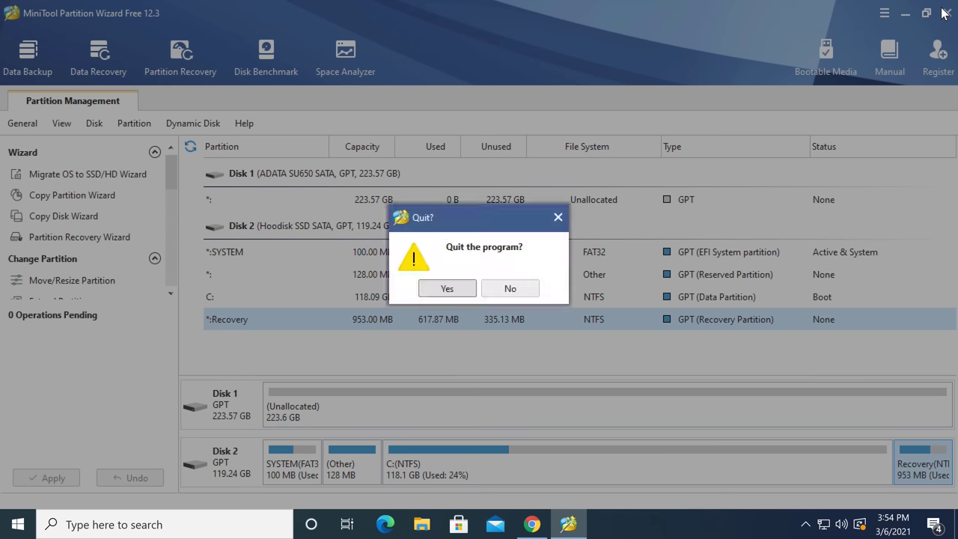
click(464, 289)
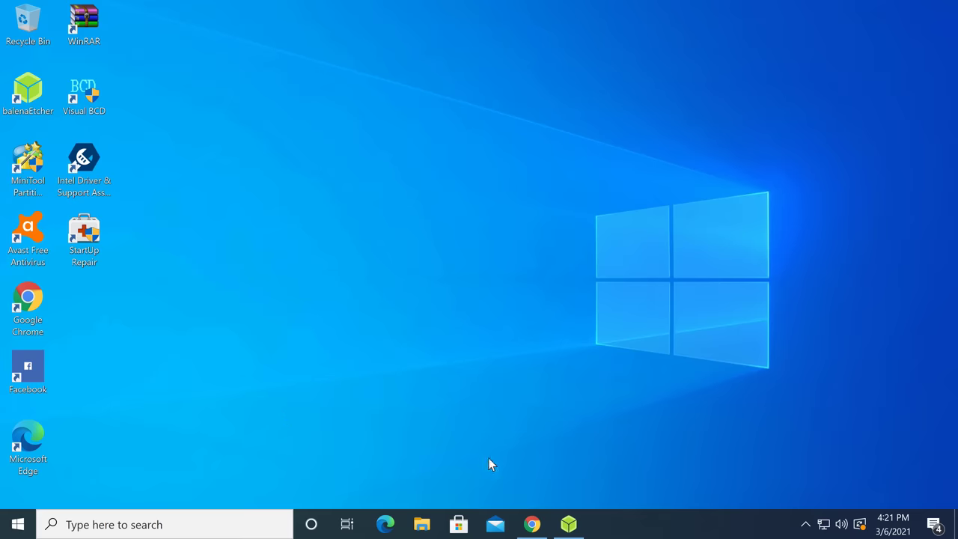
click(533, 526)
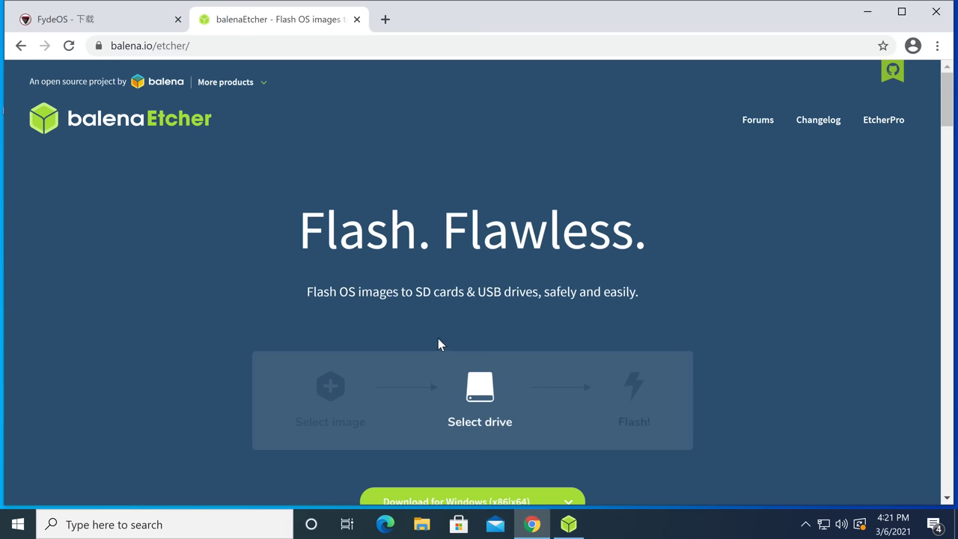
scroll(266, 191, down, 4)
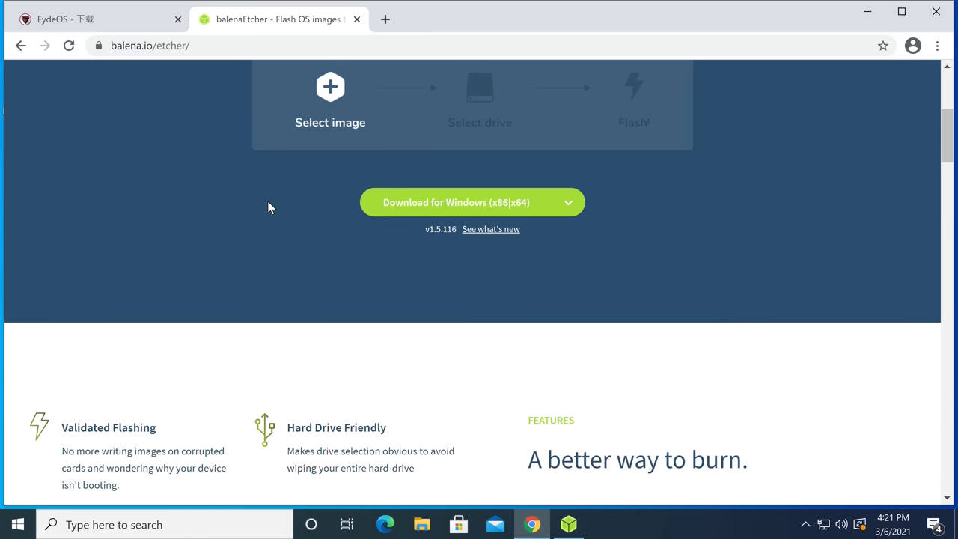
scroll(268, 201, up, 4)
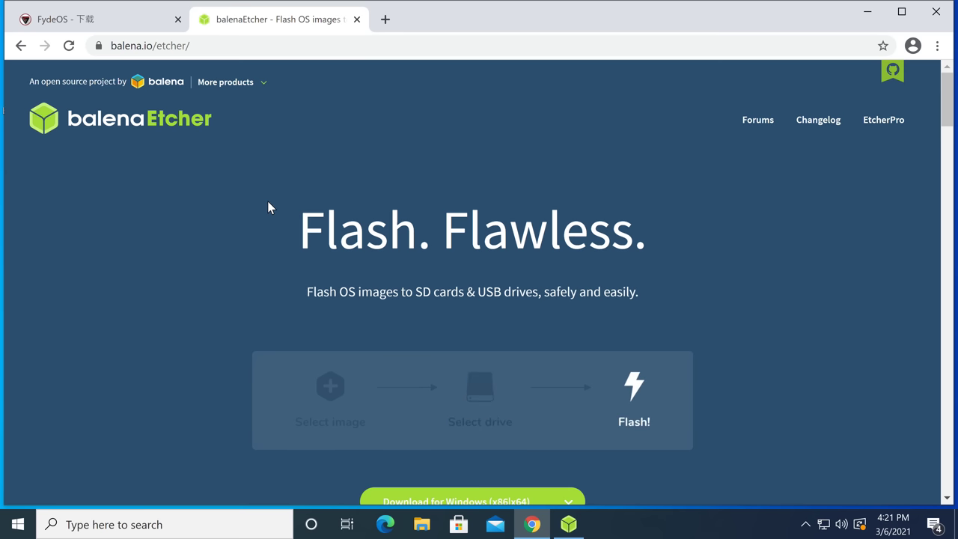
click(863, 12)
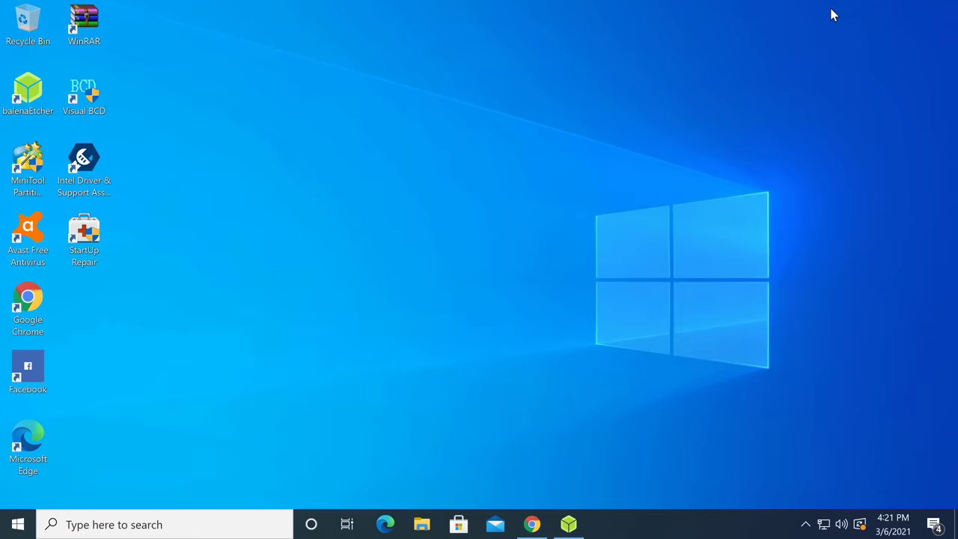
click(565, 527)
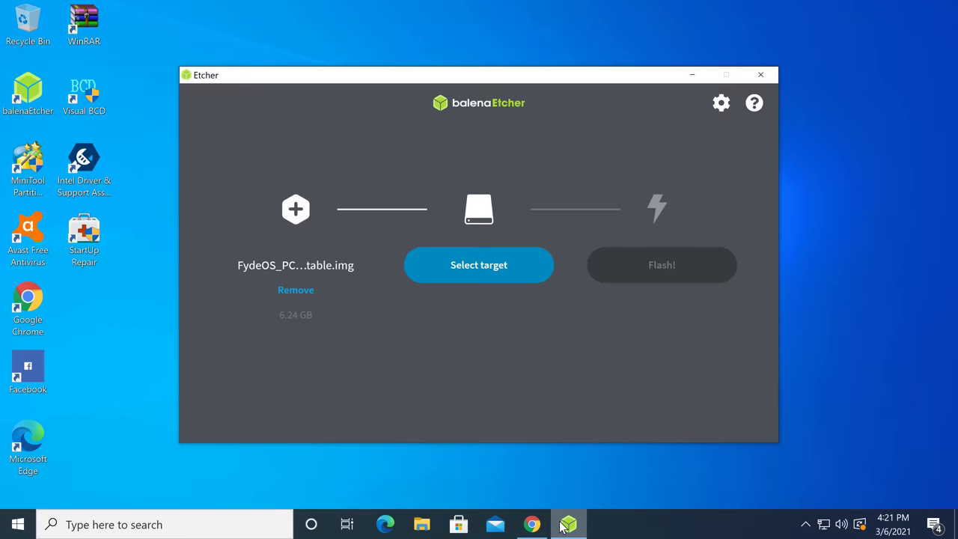
click(485, 277)
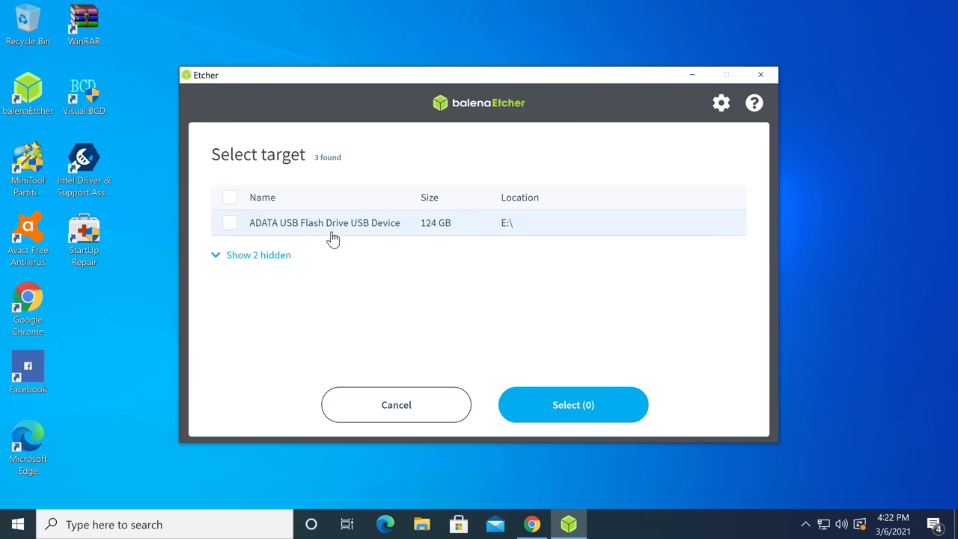
click(241, 256)
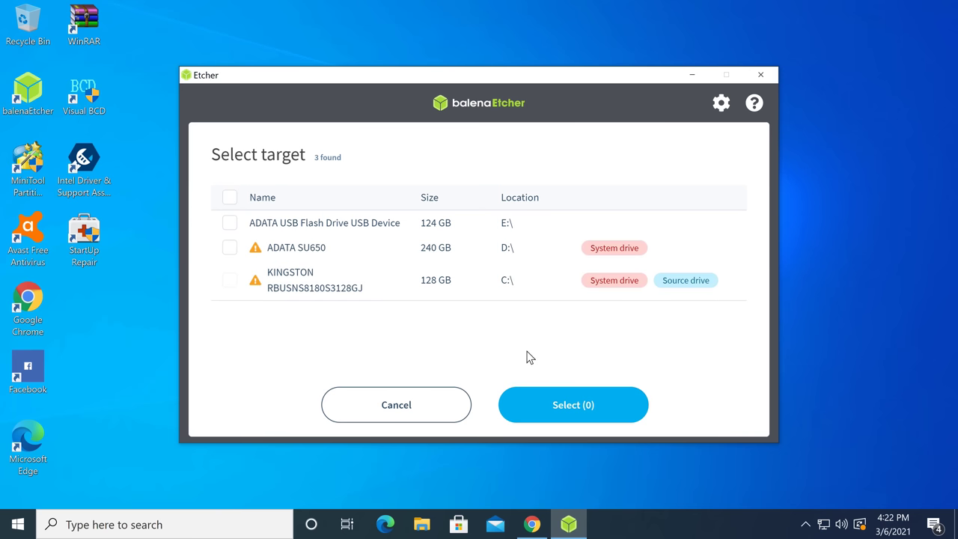
click(424, 413)
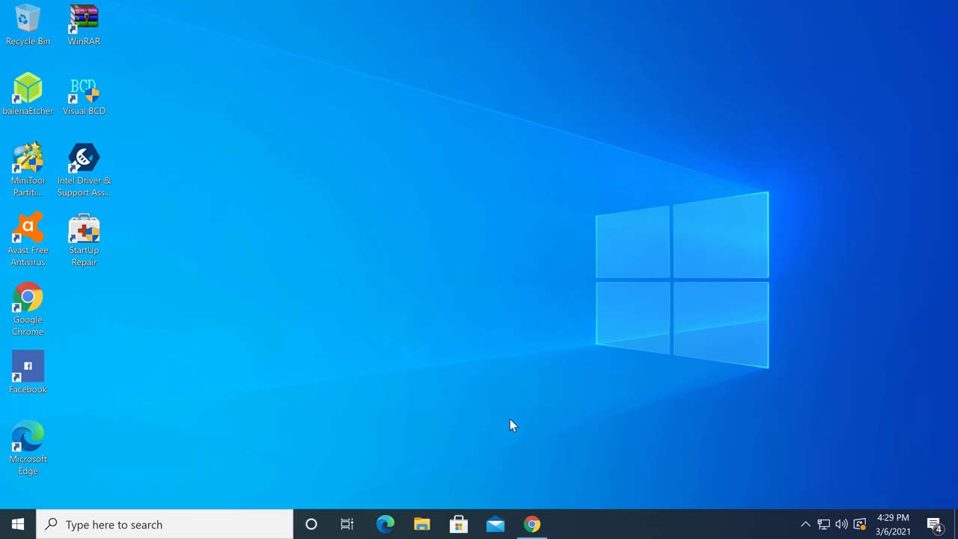
Open fydeos.com, translate it to English, and go to the Download FydeOS page
click(533, 524)
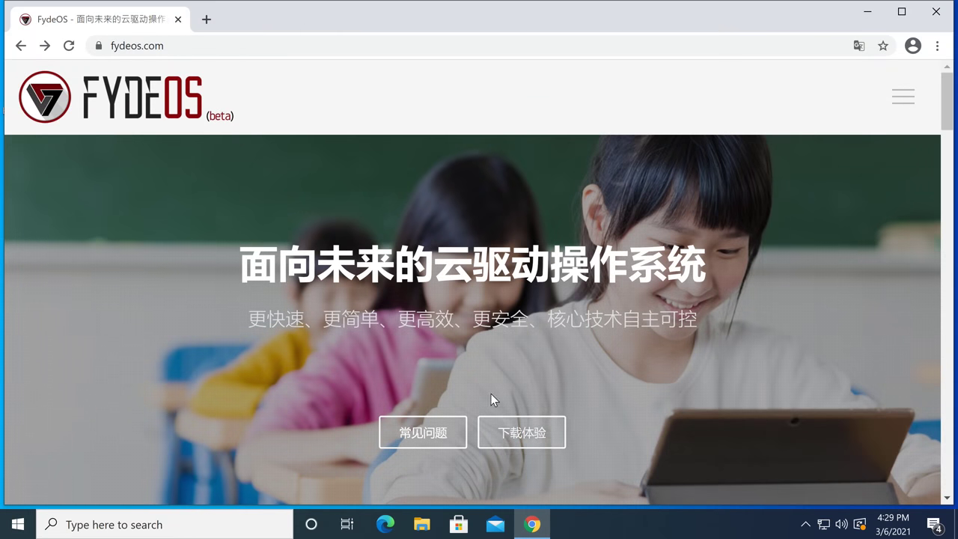
scroll(486, 376, down, 2)
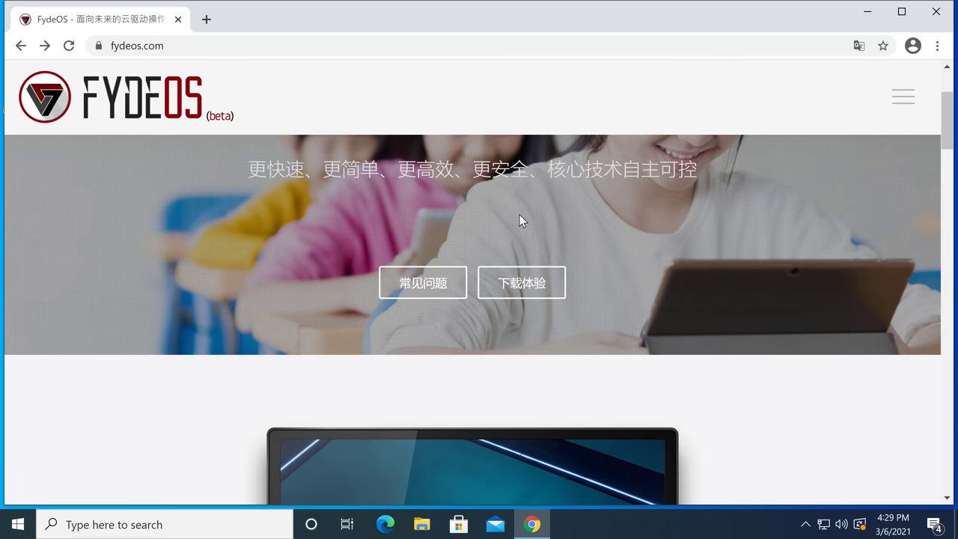
scroll(547, 236, up, 2)
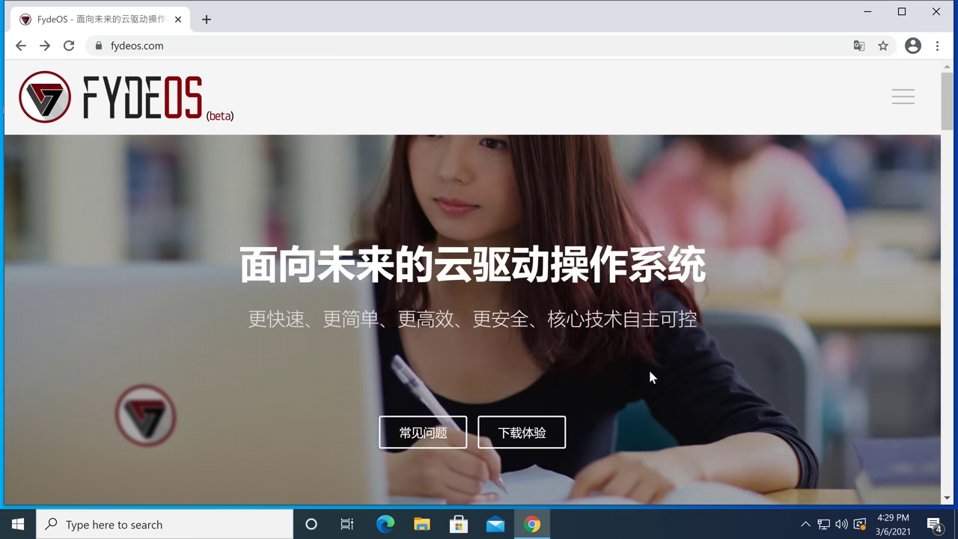
right_click(649, 378)
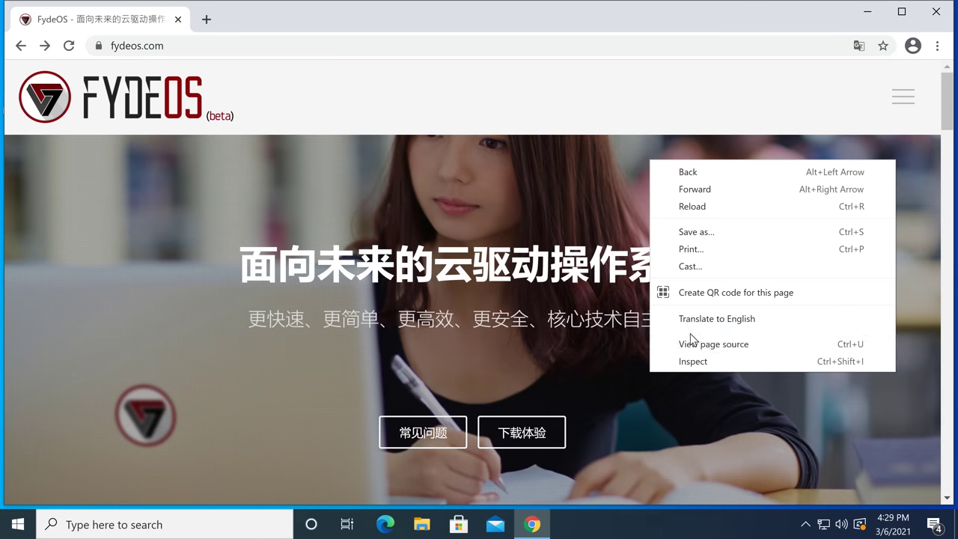
click(710, 320)
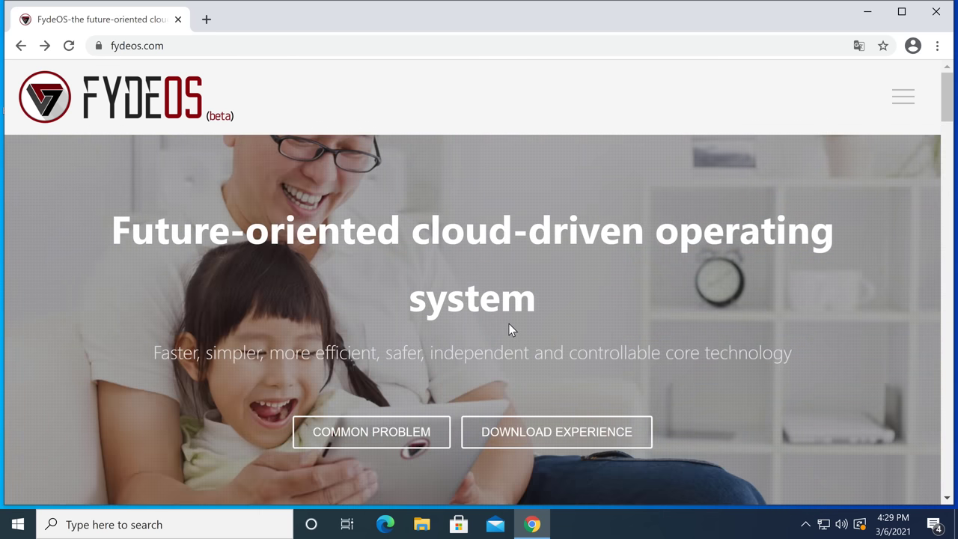
scroll(509, 323, down, 2)
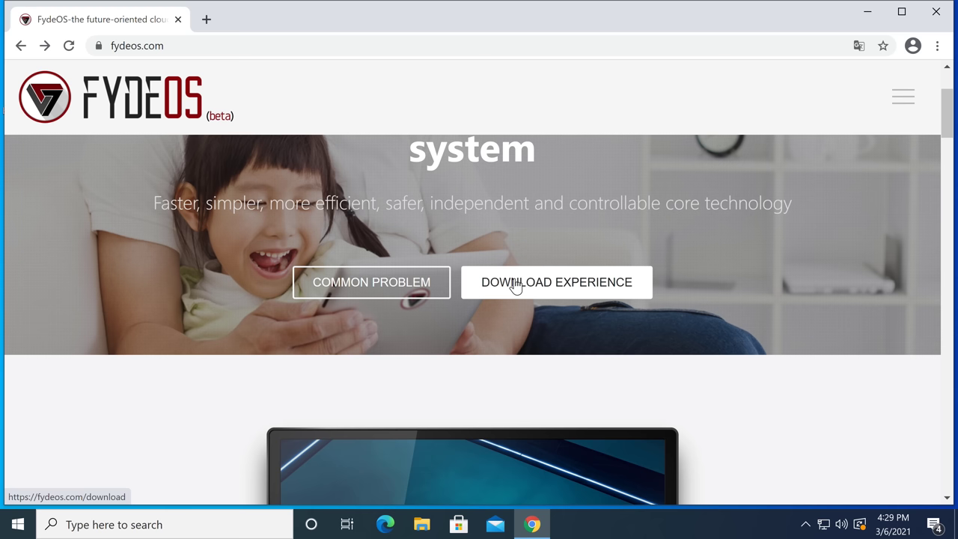
click(515, 287)
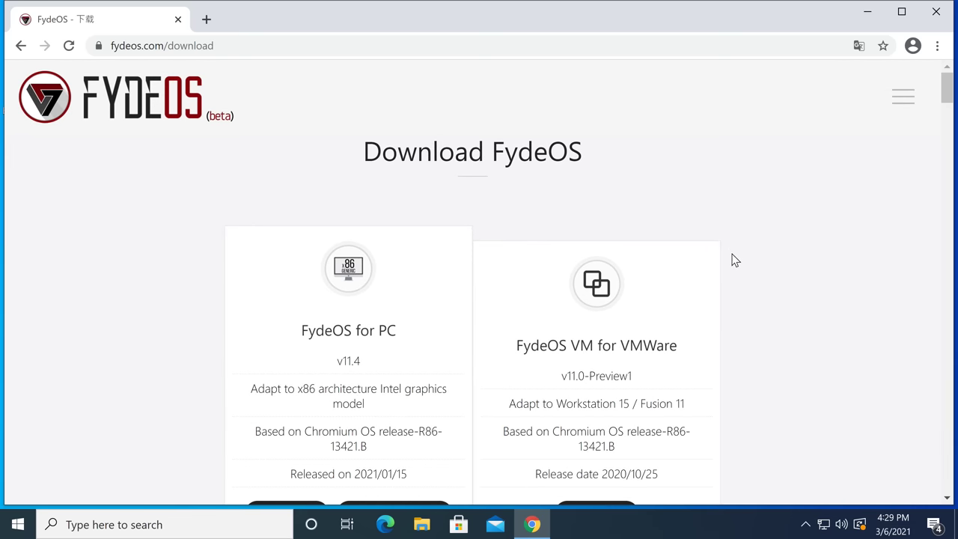
Browse the fydeos.com/download listings and open the options for the ongoing FydeOS PC image download
scroll(734, 270, down, 5)
scroll(732, 273, up, 4)
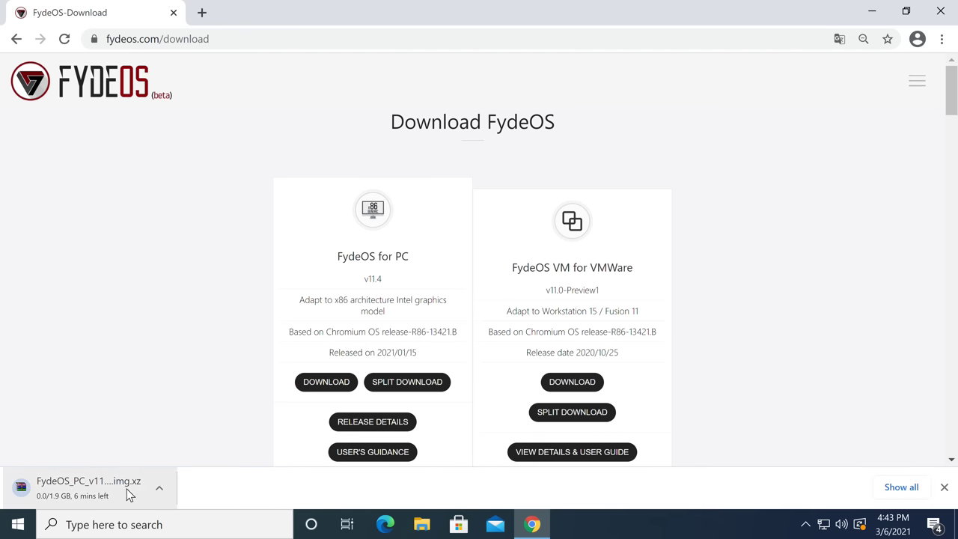
scroll(582, 348, down, 6)
scroll(583, 351, down, 12)
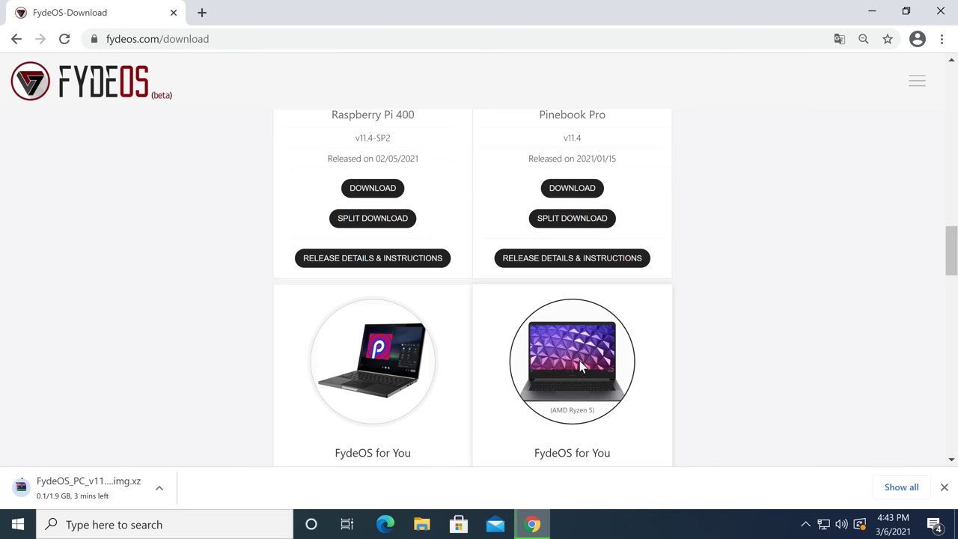
scroll(582, 361, down, 3)
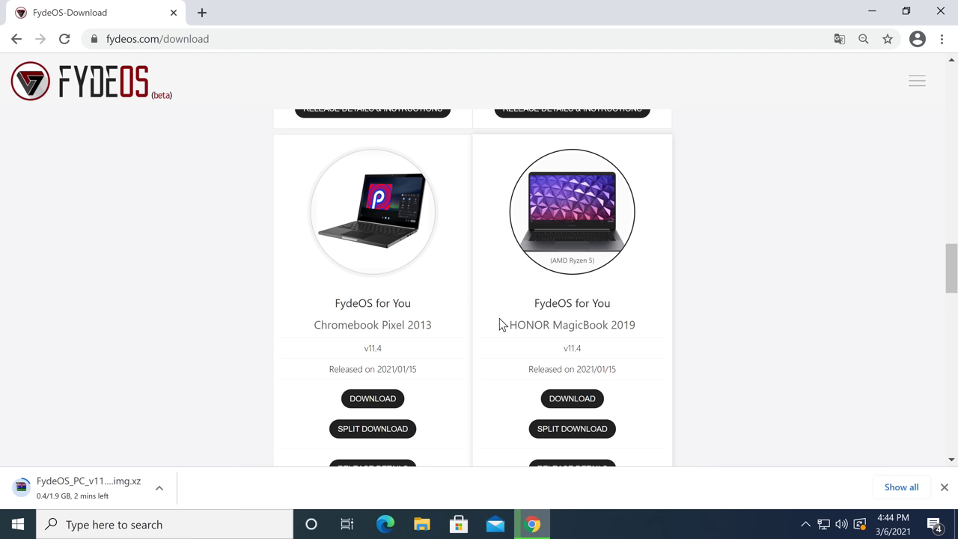
click(165, 492)
click(209, 500)
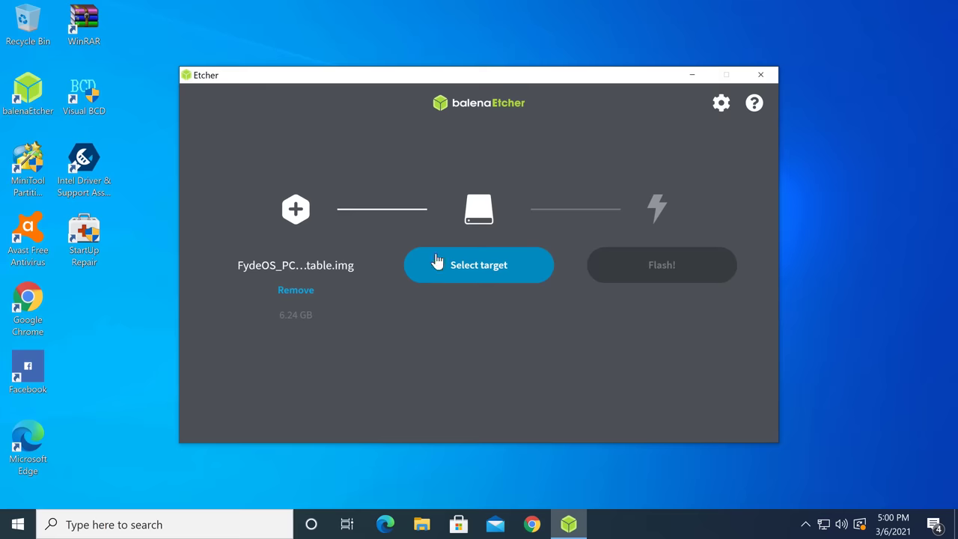
Select the 124 GB ADATA USB Flash Drive as the Etcher target and show the 2 hidden drives
click(437, 261)
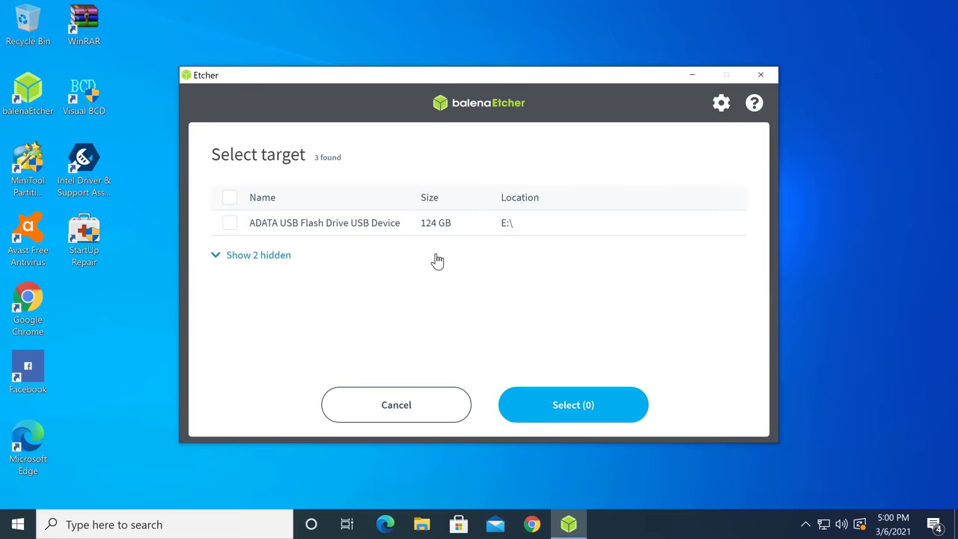
click(229, 223)
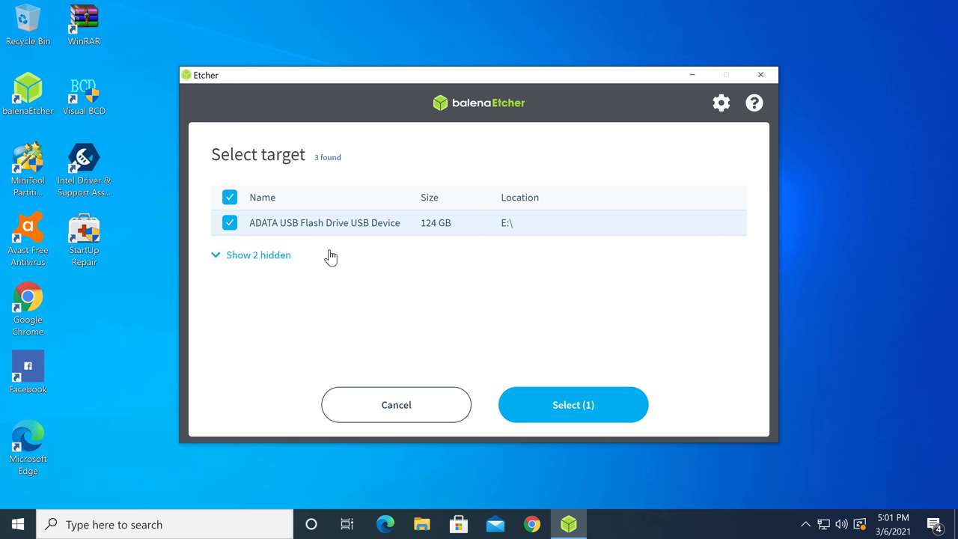
click(217, 258)
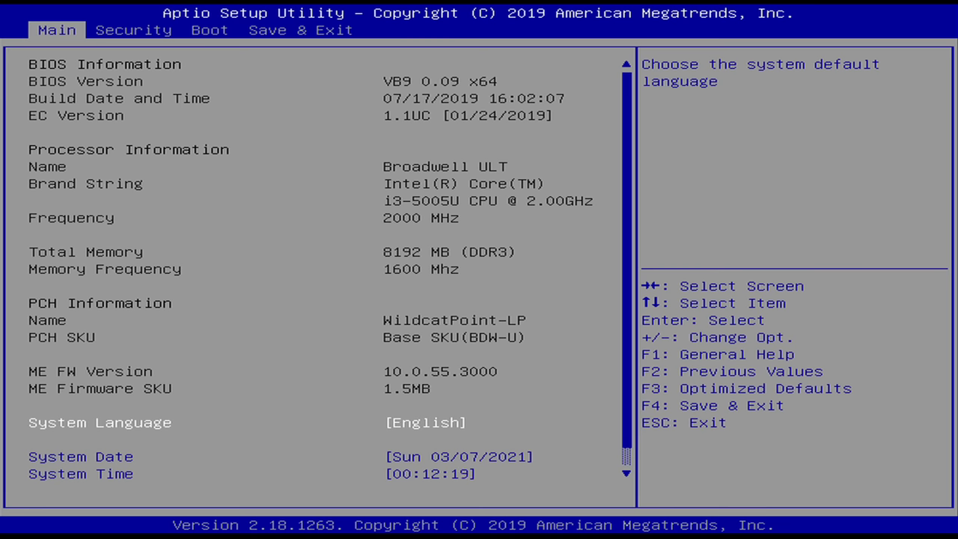
Choose UEFI: ADATA USB Flash Drive (Partition 1) under Boot Override in Aptio setup
key(Right)
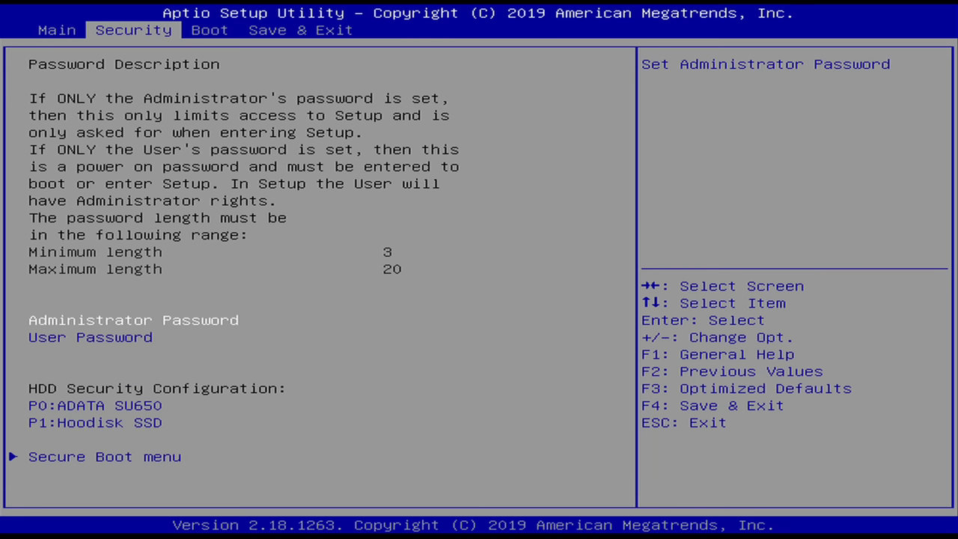
key(Left)
key(Right)
key(Right)
key(Right)
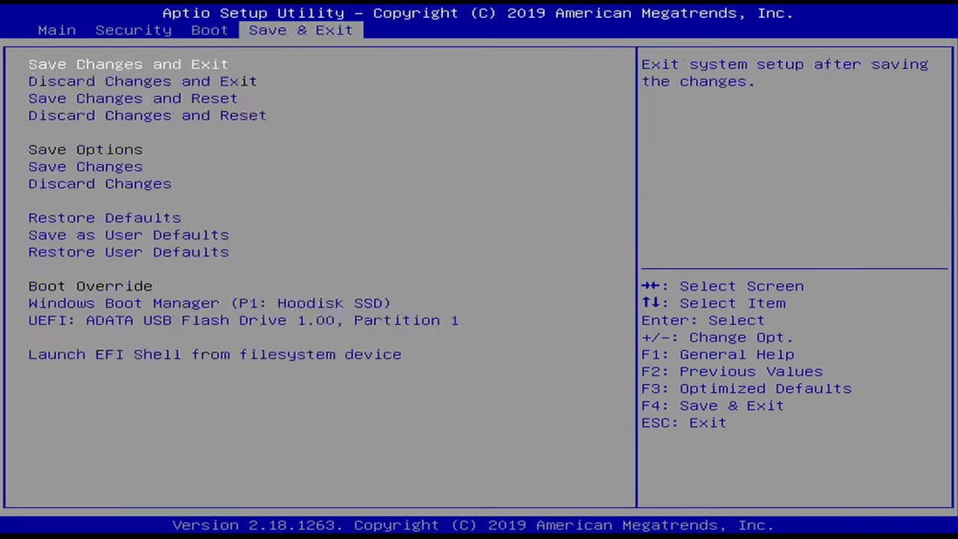
key(Down)
key(Down)
key(Down)
key(Down)
key(Down)
key(Down)
key(Down)
key(Down)
key(Down)
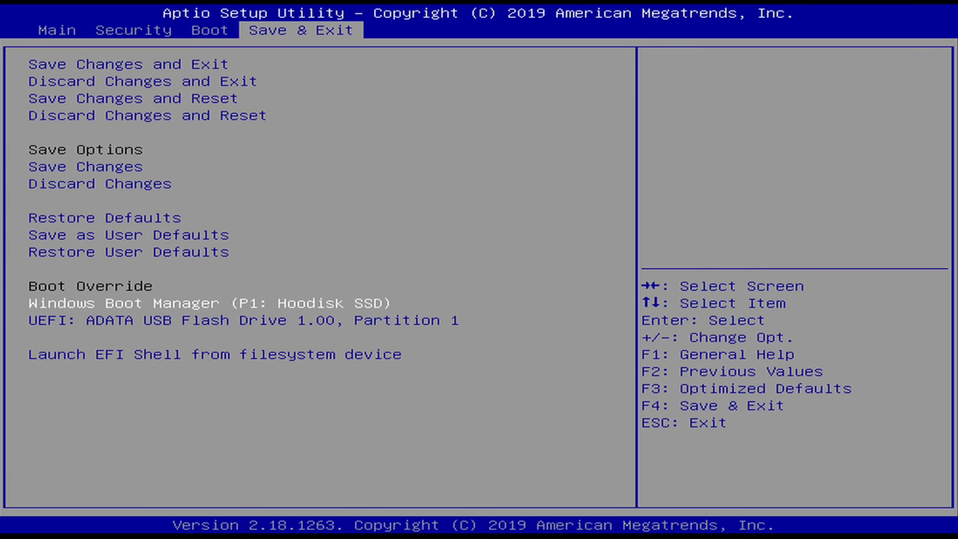
key(Down)
key(Up)
key(Down)
key(Up)
key(Down)
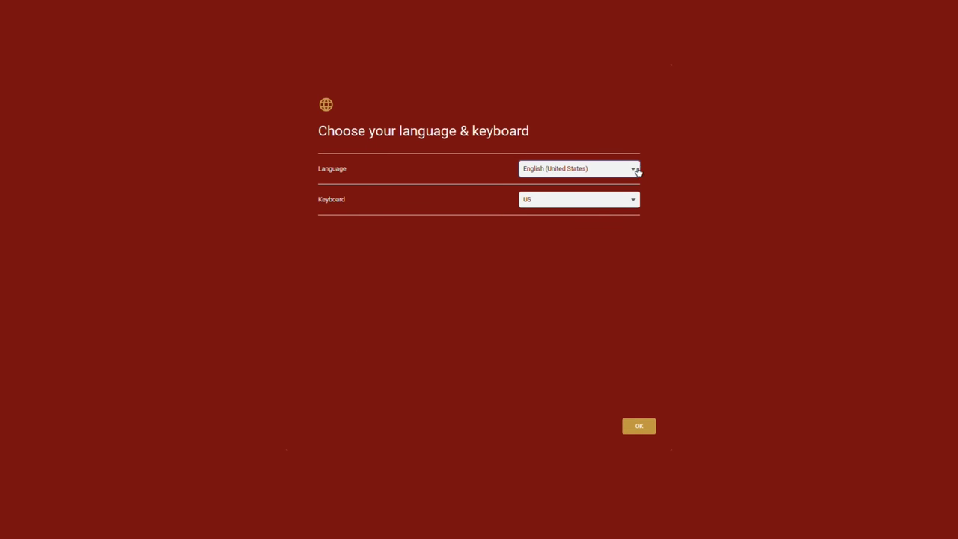
Confirm English (United States) as the language and US as the keyboard layout
click(635, 169)
scroll(598, 258, down, 1)
scroll(599, 273, down, 5)
click(501, 287)
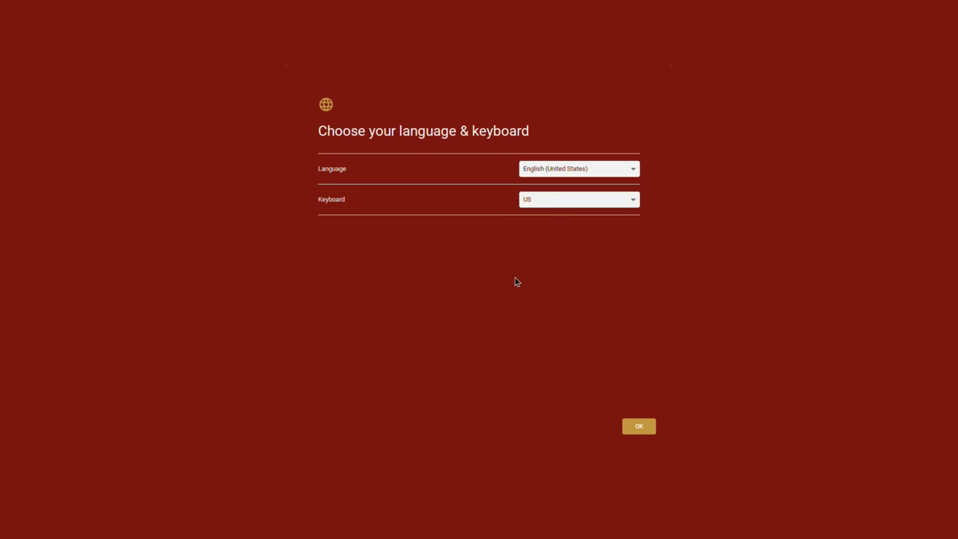
click(605, 205)
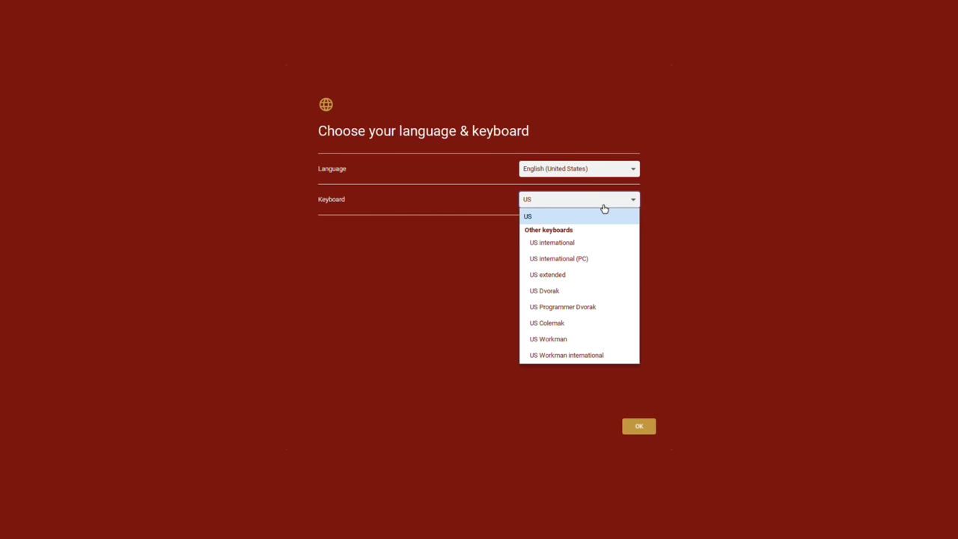
click(696, 291)
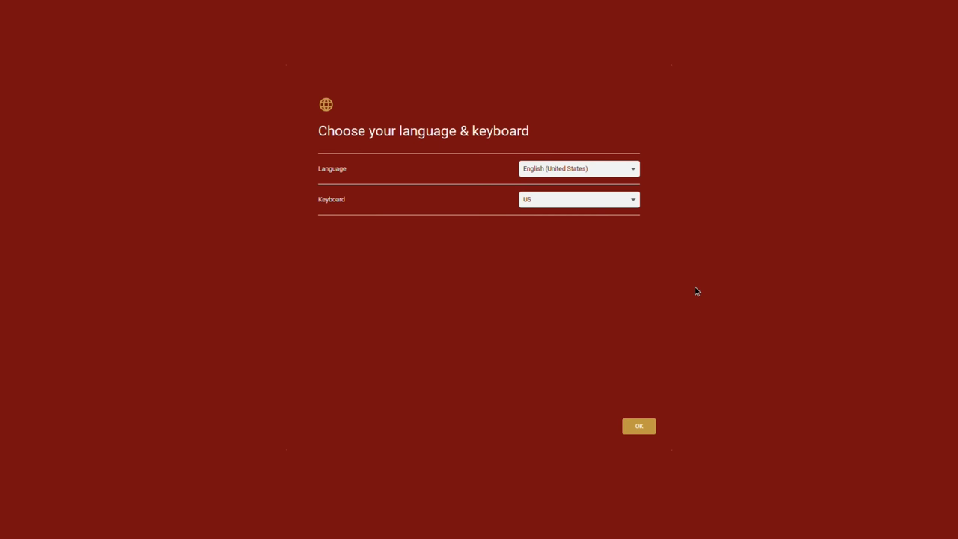
click(645, 428)
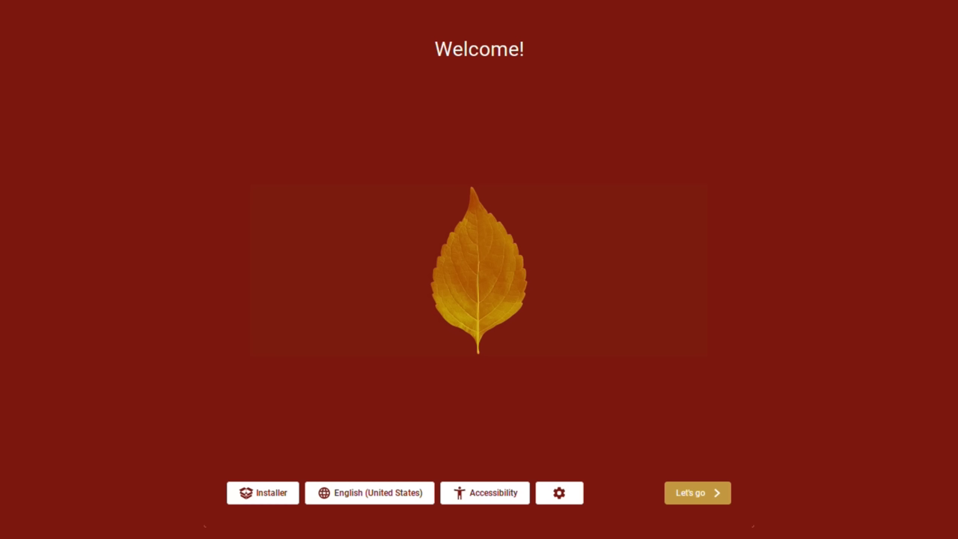
Start the FydeOS installer and continue with Full disk installation
click(264, 494)
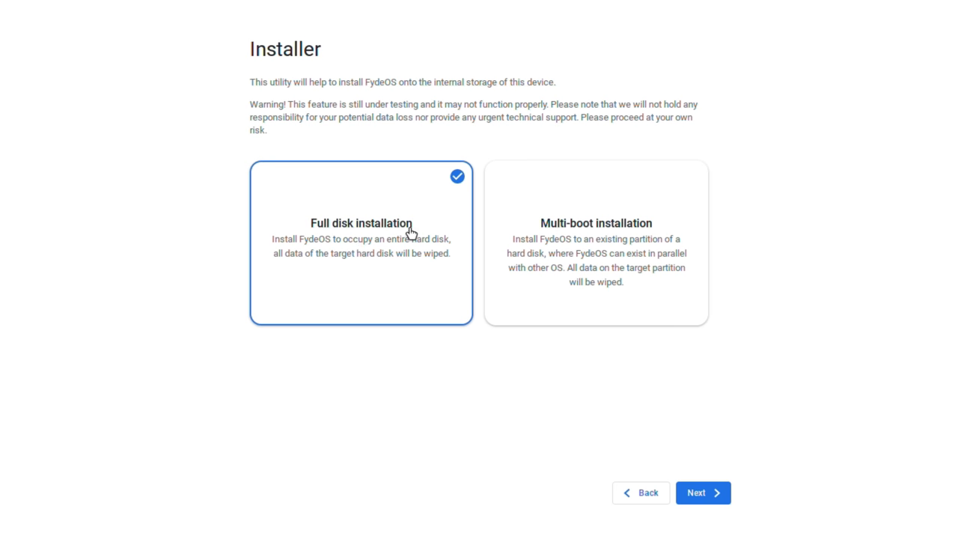
click(540, 208)
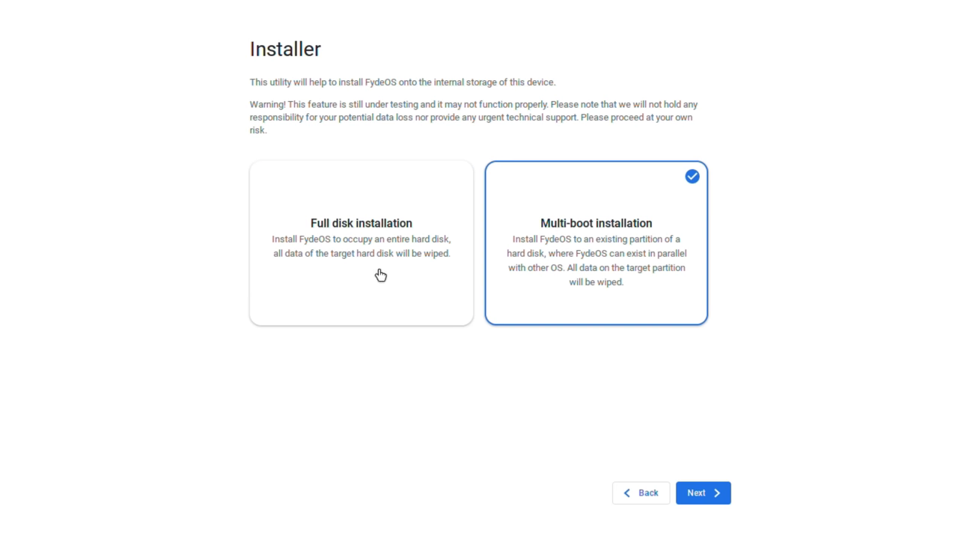
click(341, 256)
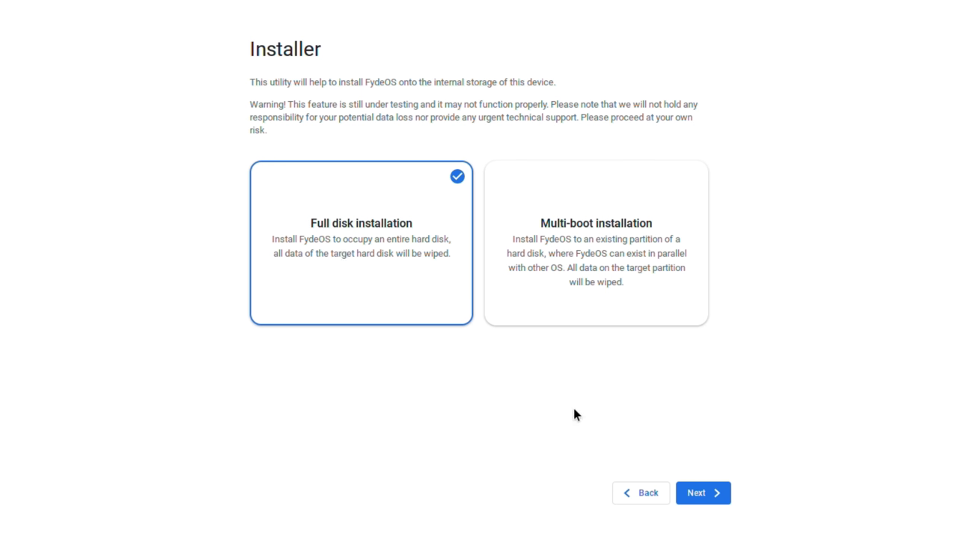
click(700, 498)
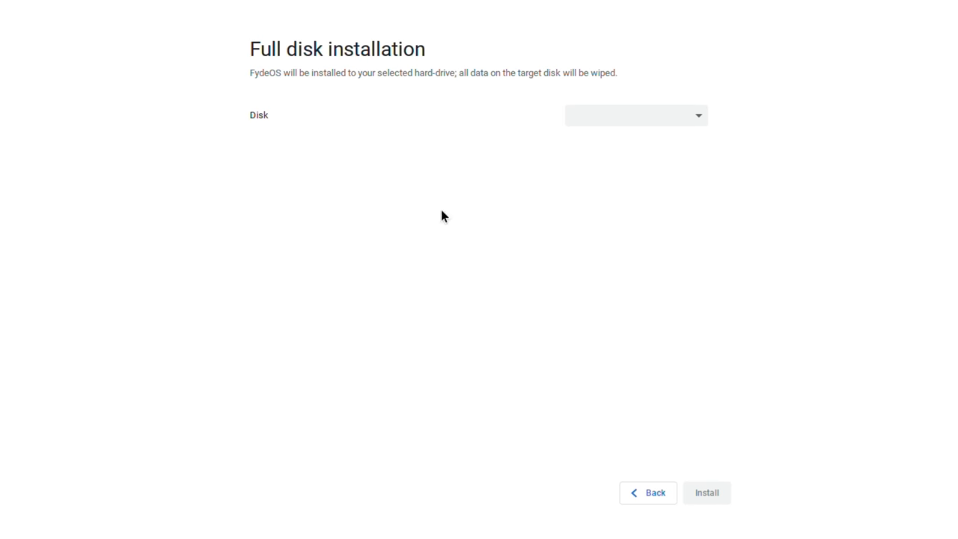
Pick /dev/sda from the Disk dropdown as the installation target
click(699, 118)
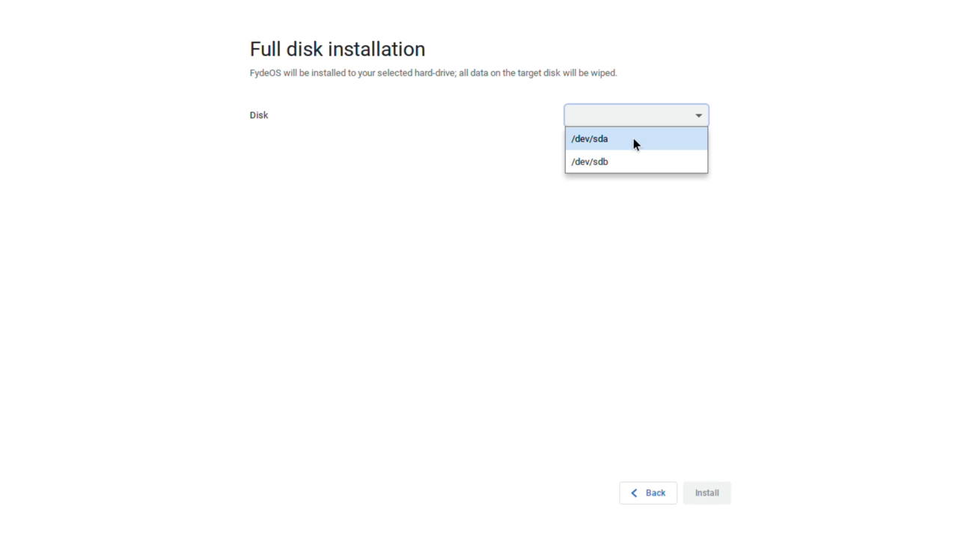
click(628, 140)
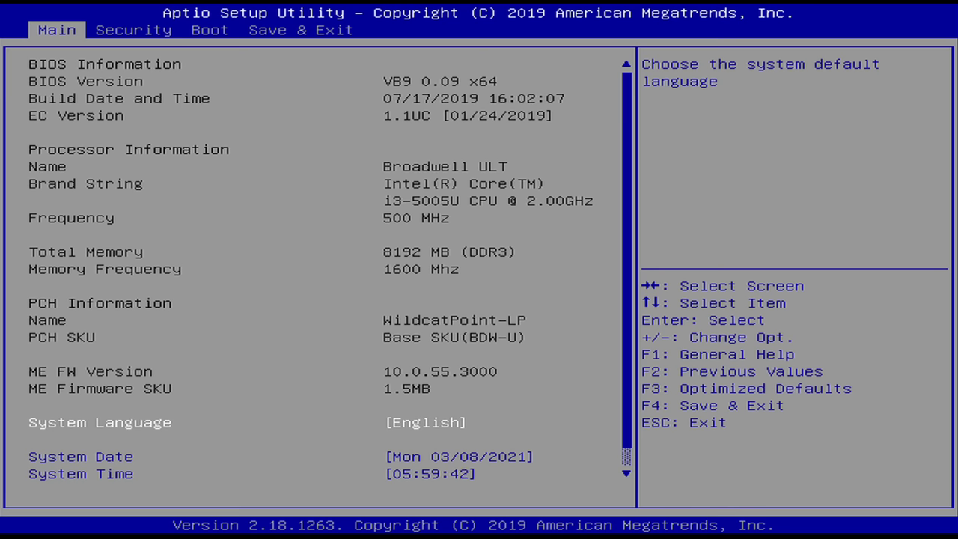
Open the UEFI hard disk boot priorities on the Boot page
key(Right)
key(Right)
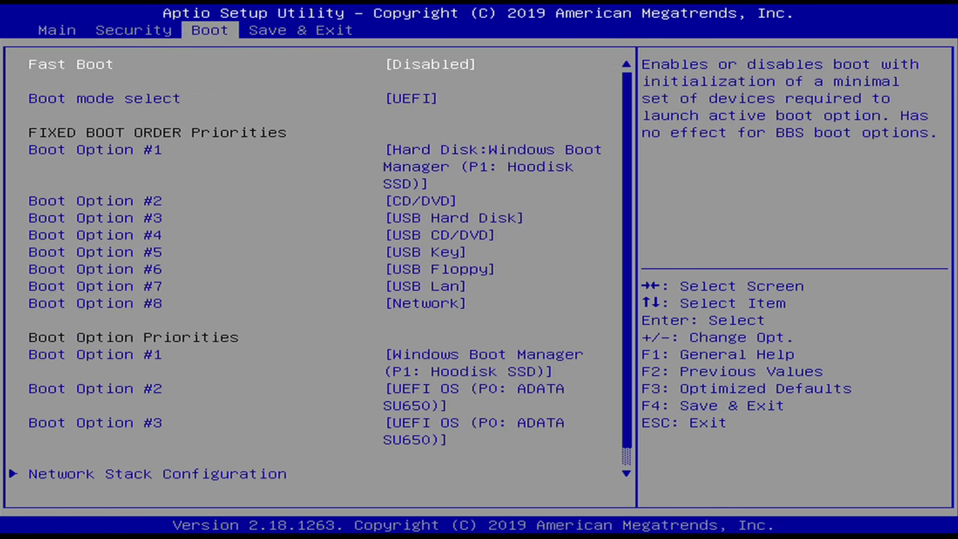
key(Down)
key(Down)
key(Down)
key(Down)
key(Down)
key(Down)
key(Down)
key(Down)
key(Down)
key(Down)
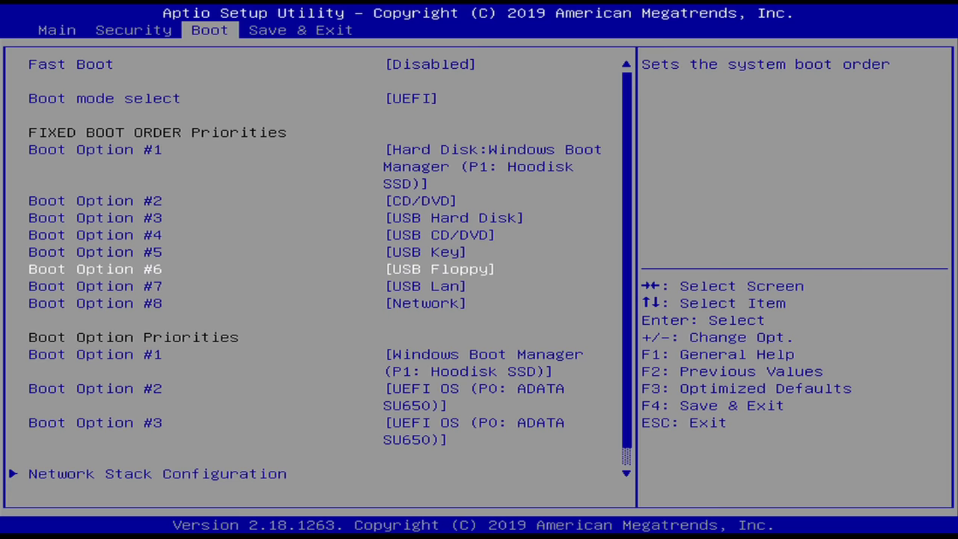
key(Down)
key(Down)
key(Down)
key(Down)
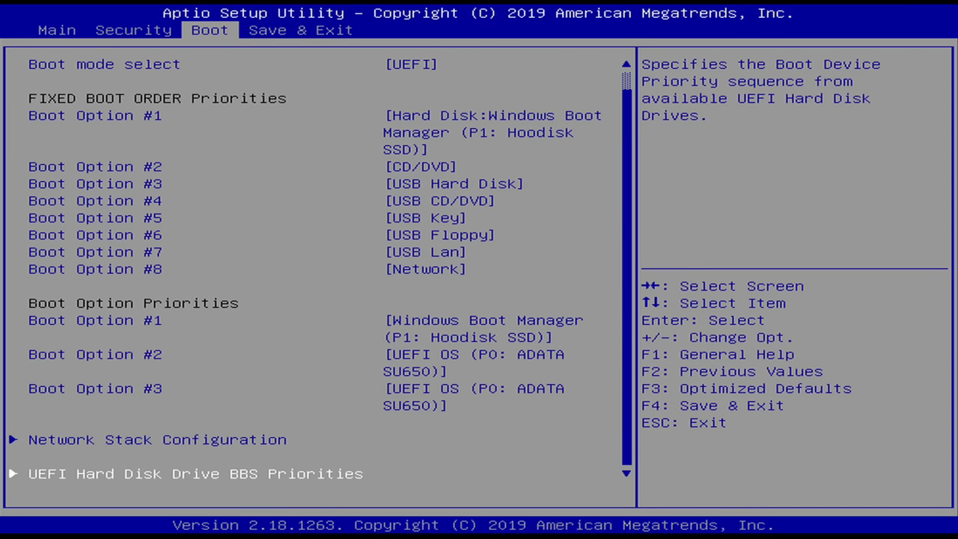
key(Up)
key(Down)
key(Return)
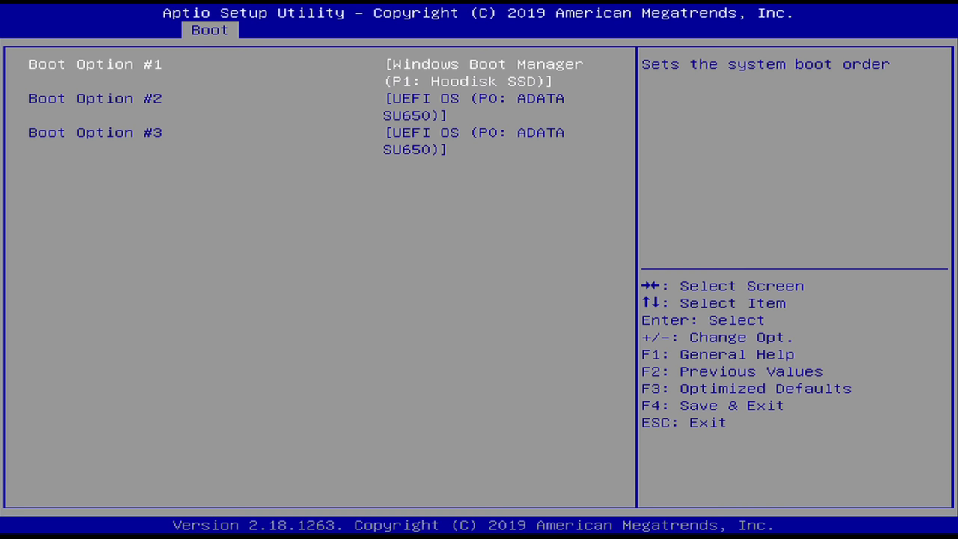
Set Boot Option #1 to the first ADATA SU650 drive
key(Down)
key(Down)
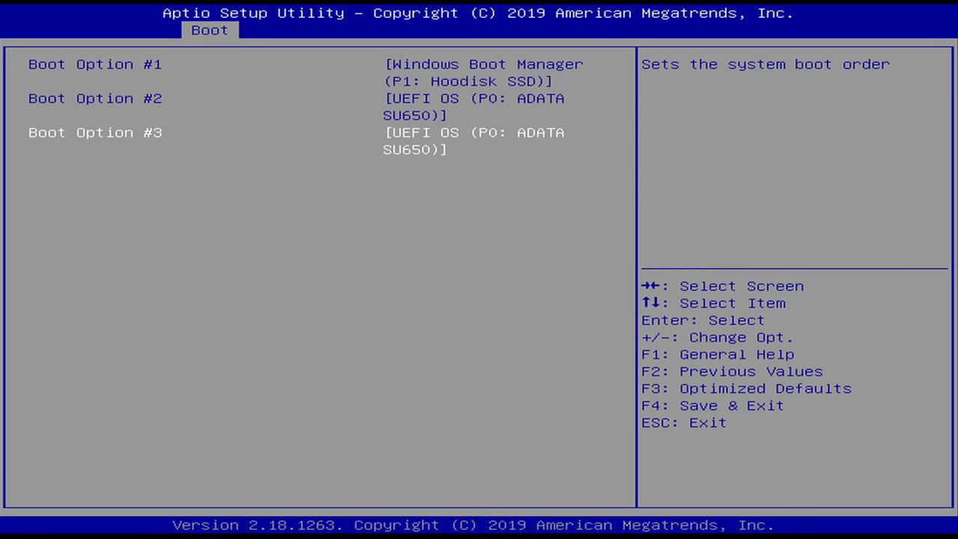
key(Up)
key(Up)
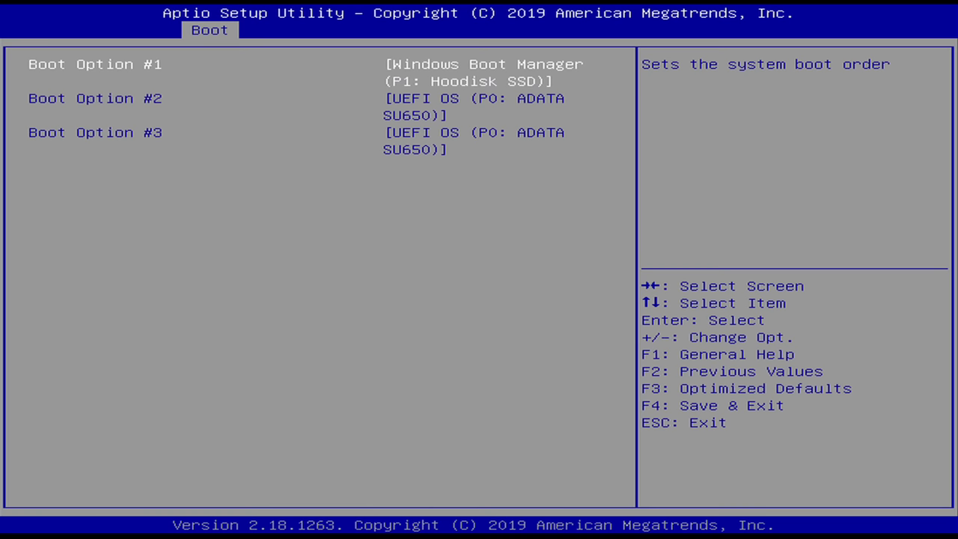
key(Return)
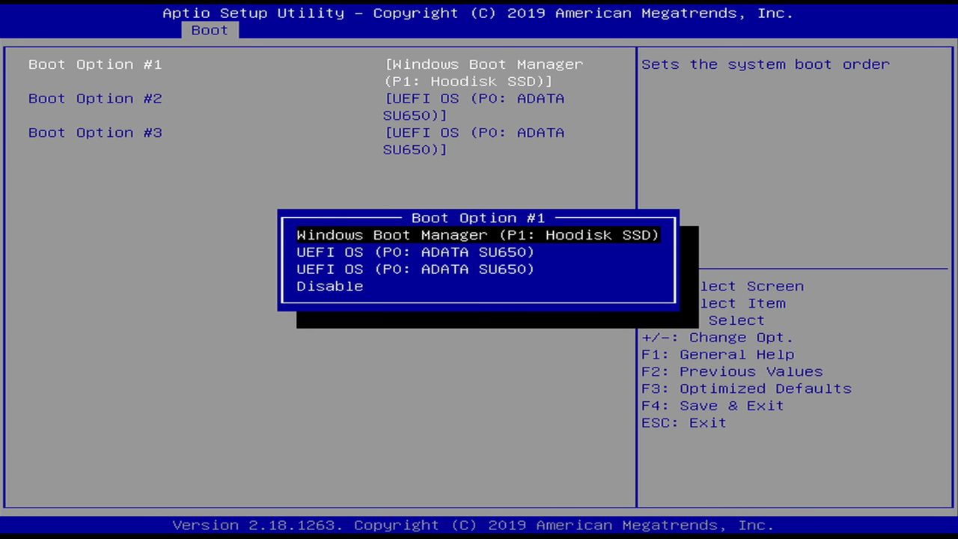
key(Down)
key(Down)
key(Down)
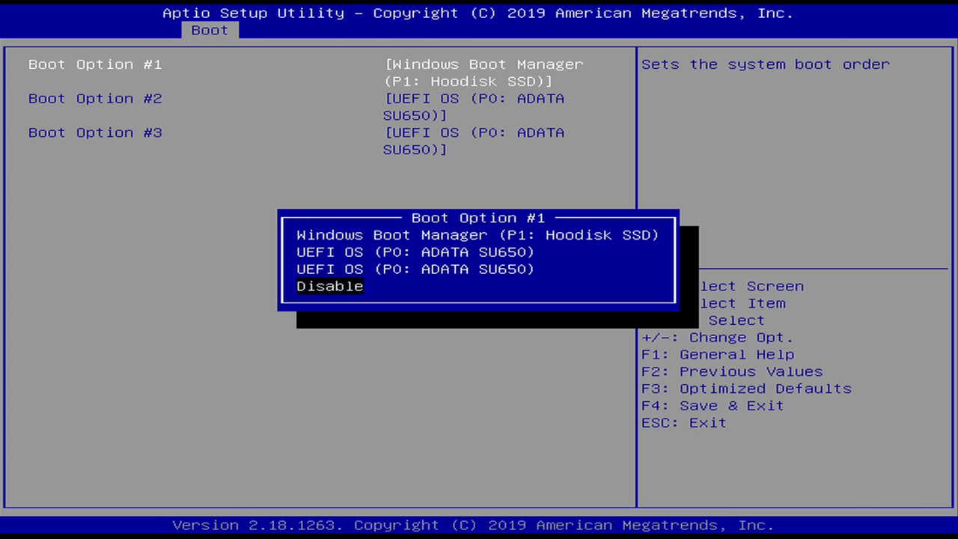
key(Up)
key(Up)
key(Up)
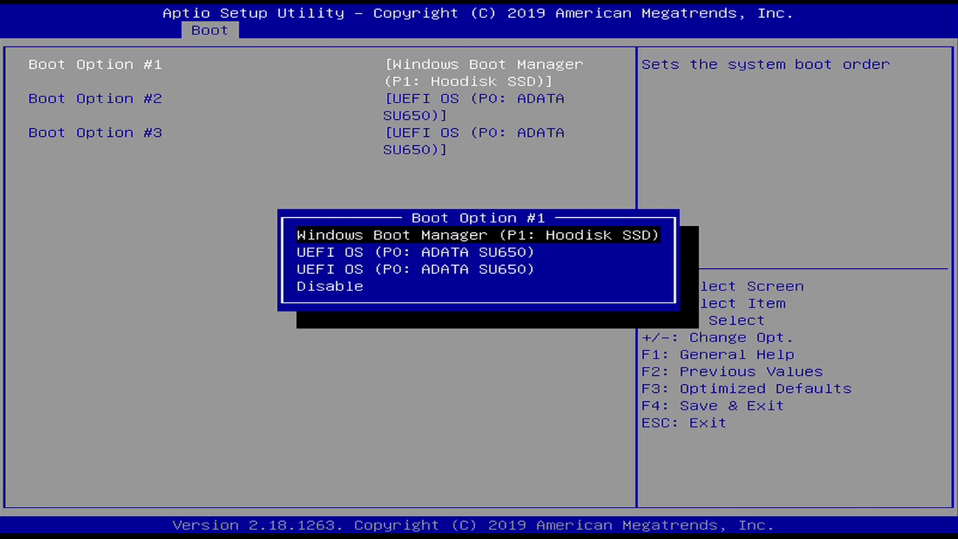
key(Down)
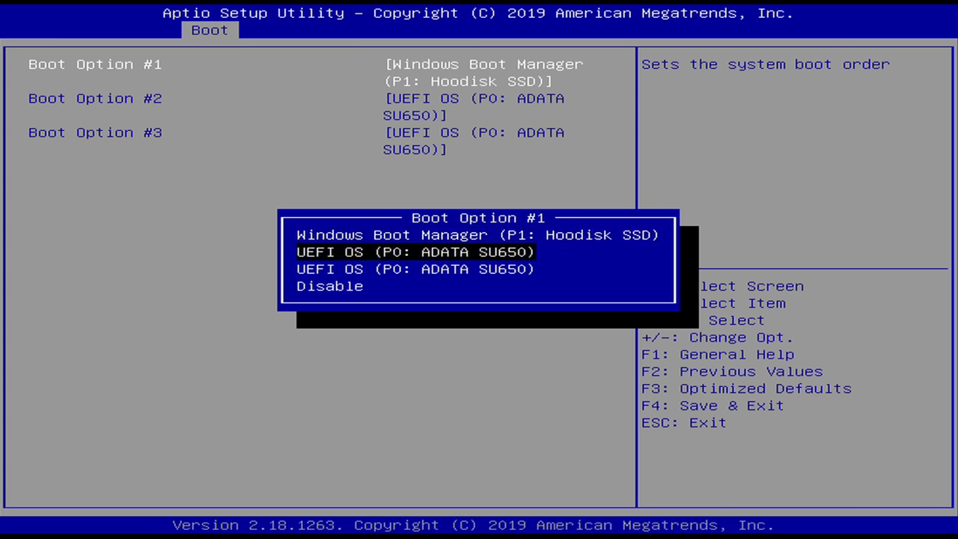
key(Down)
key(Up)
key(Down)
key(Up)
key(Down)
key(Up)
key(Down)
key(Up)
key(Down)
key(Up)
key(Up)
key(Down)
key(Down)
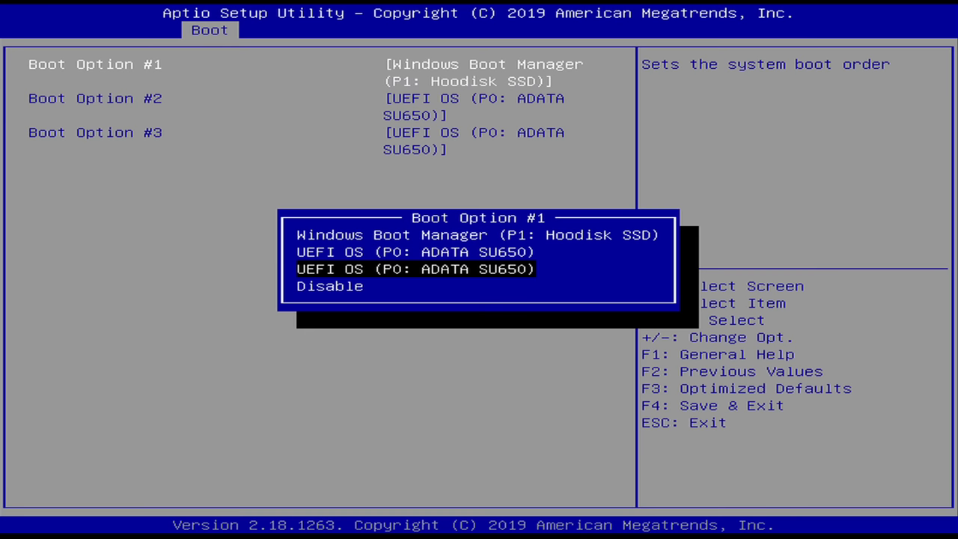
key(Up)
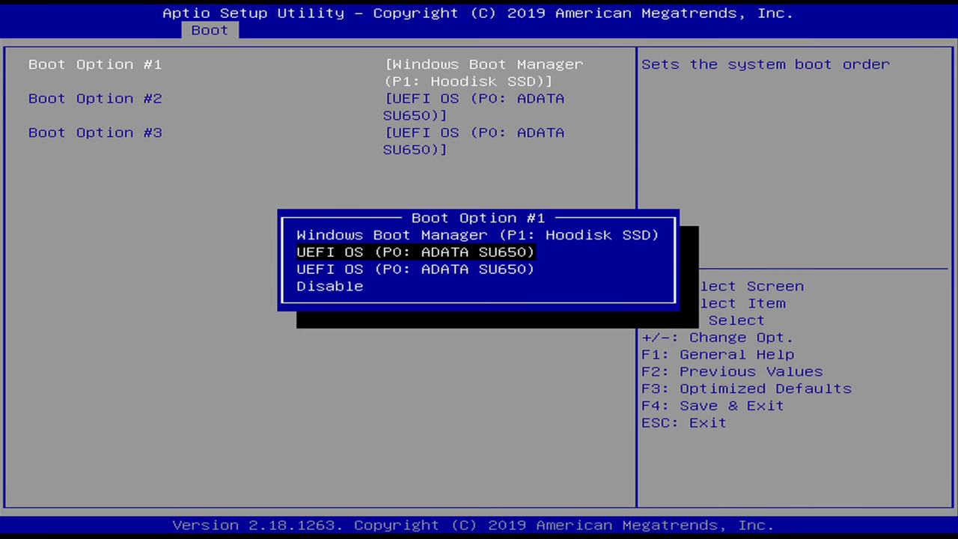
key(Return)
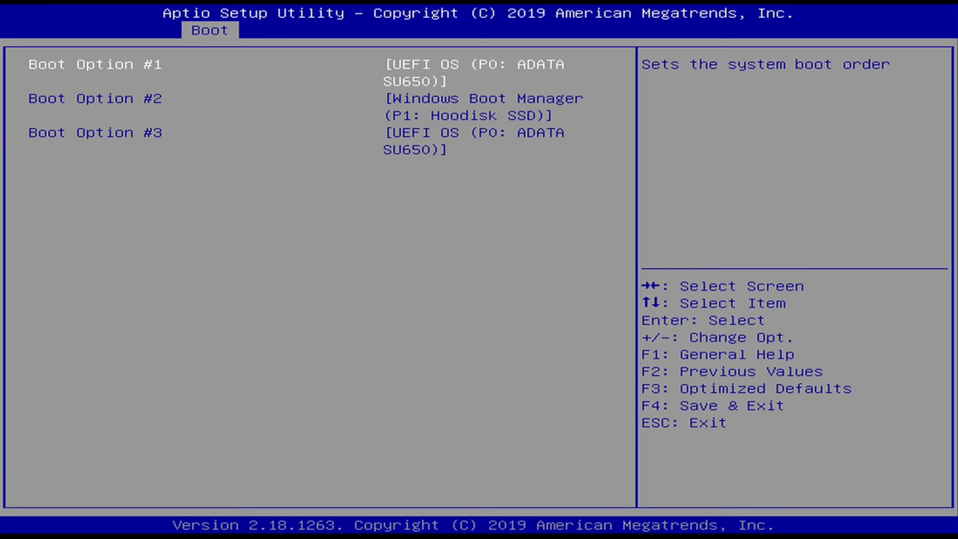
Save changes and exit setup to reboot into GRUB
key(Escape)
key(Right)
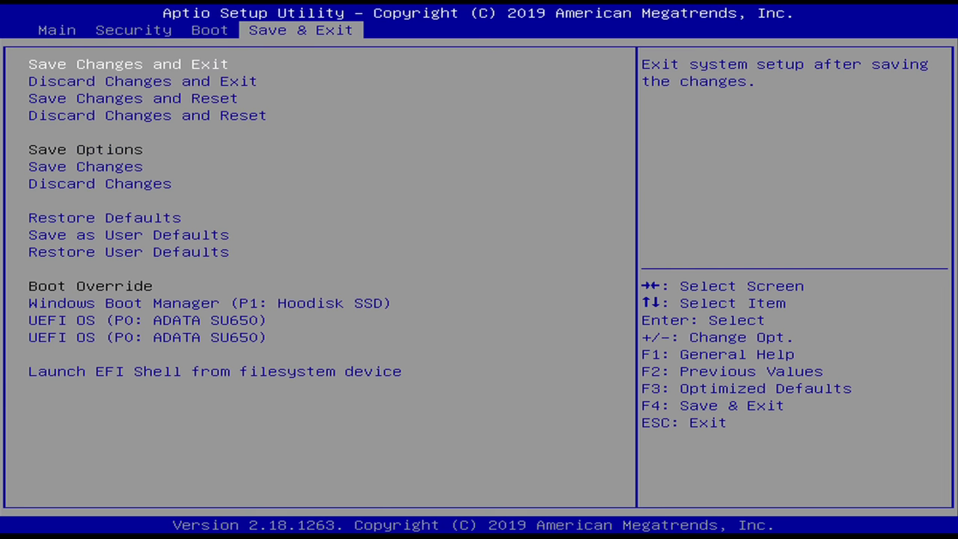
key(Down)
key(Up)
key(Return)
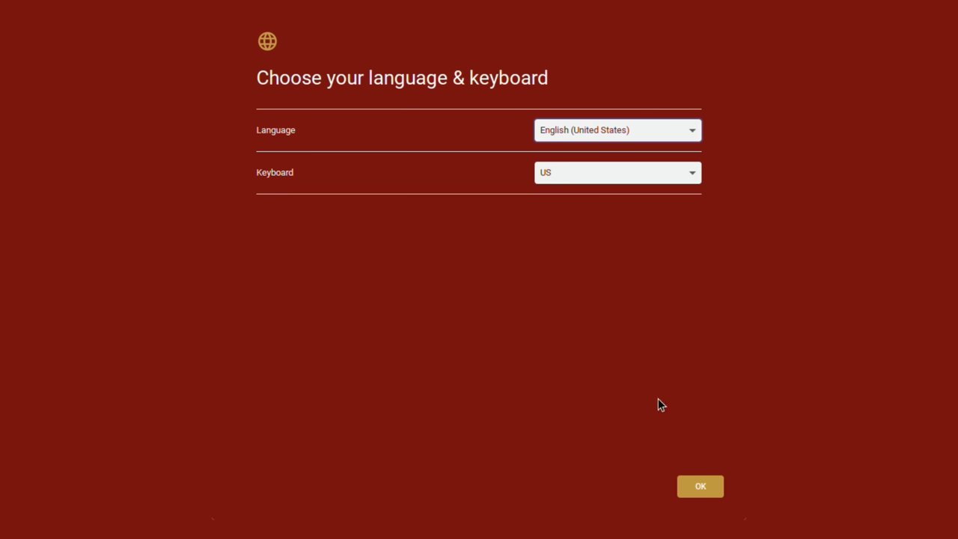
Accept English (United States) with the US keyboard, then start setup with Let's go
click(702, 488)
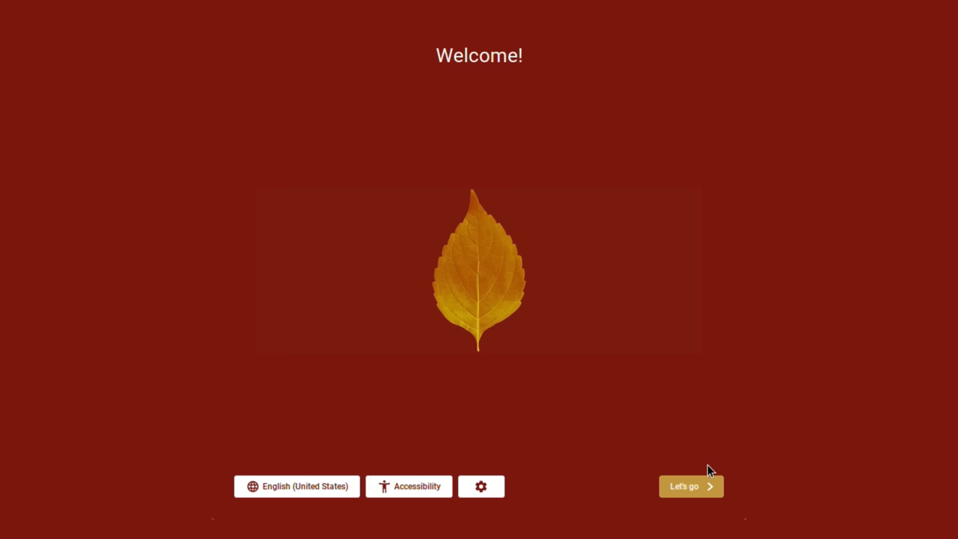
click(689, 489)
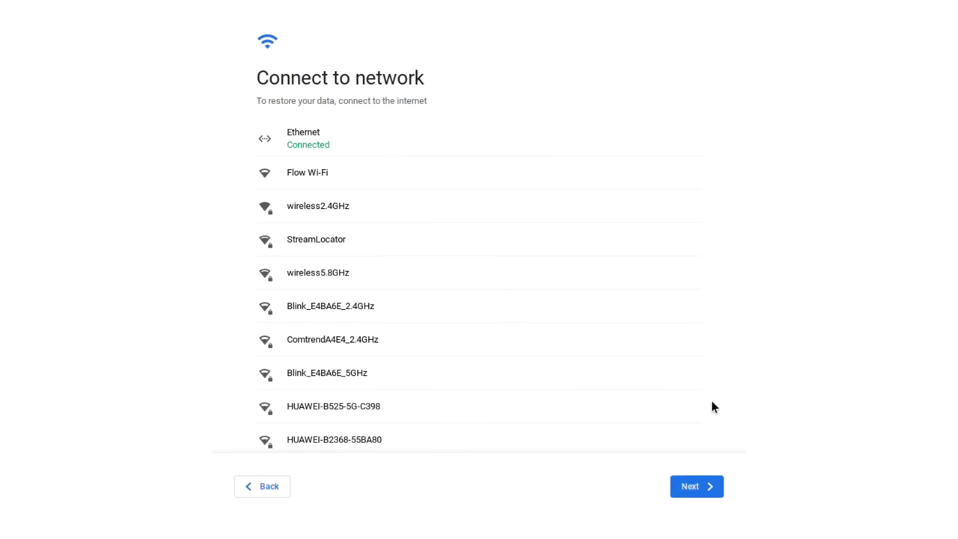
Pass the network step, accept the licence, and sign in with the account e-mail and password
click(690, 487)
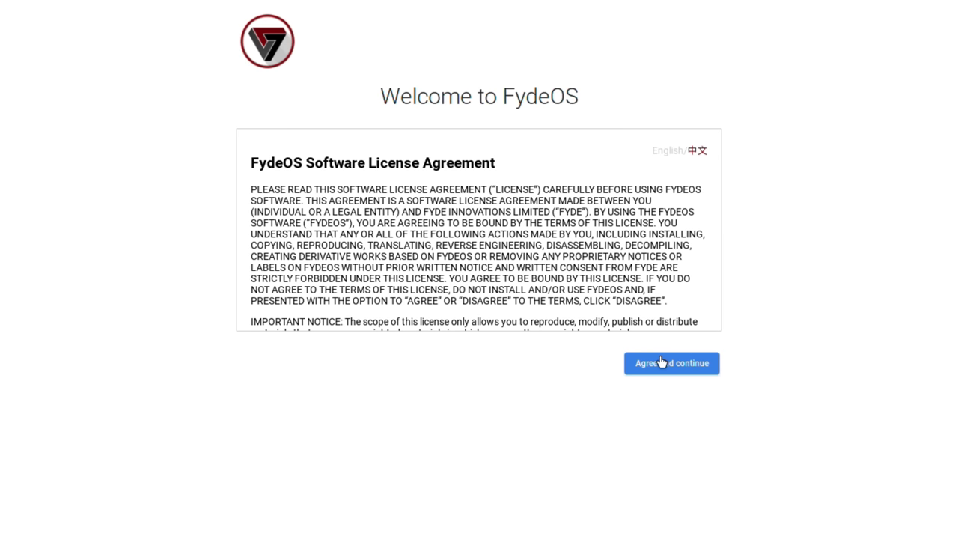
click(661, 363)
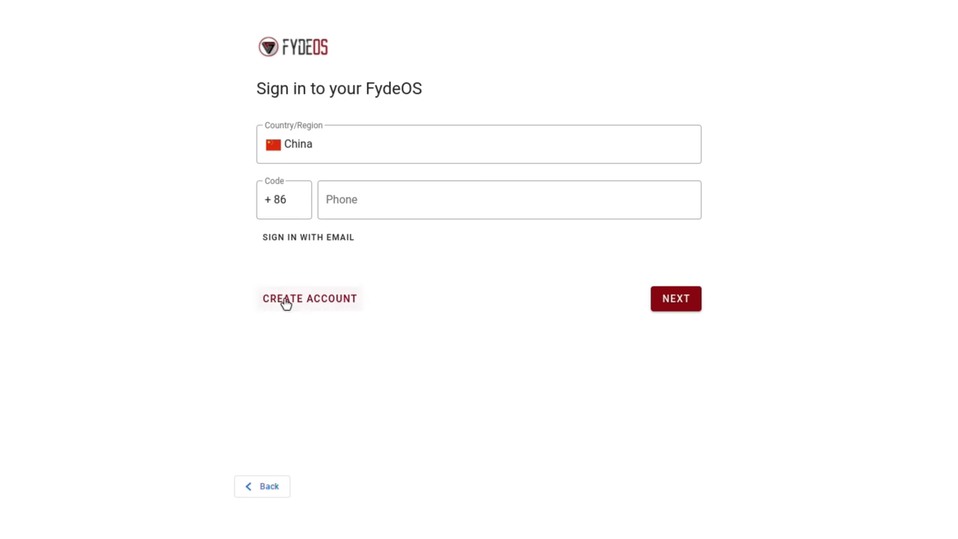
click(295, 238)
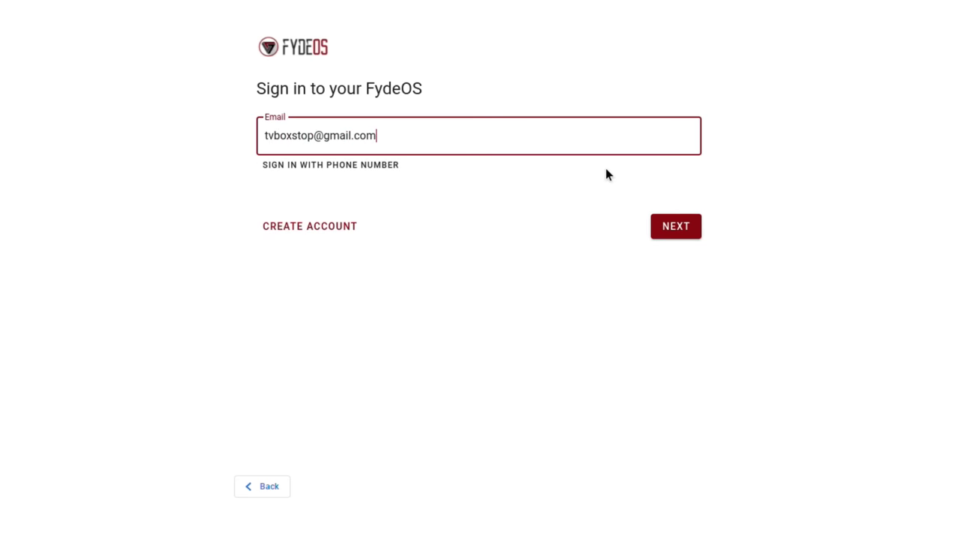
click(678, 224)
text(********)
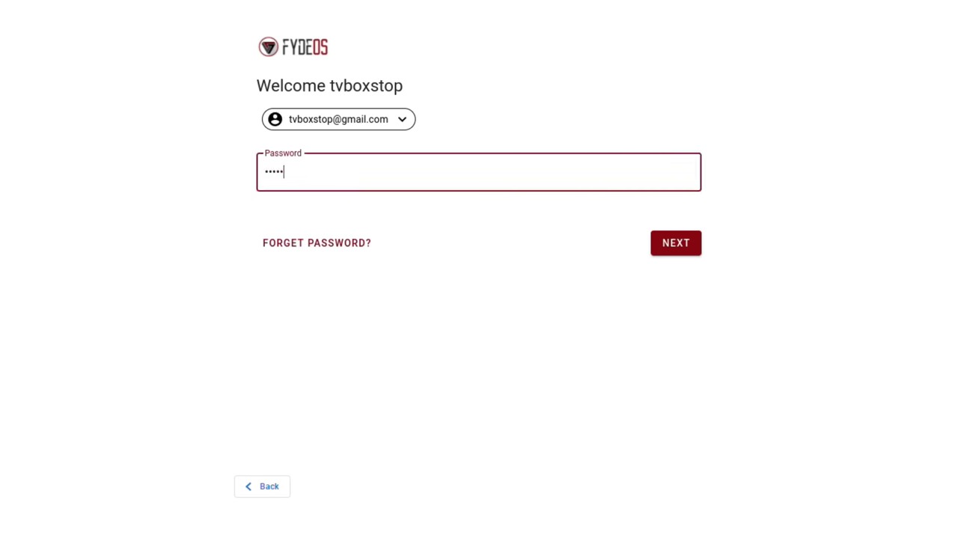
click(690, 244)
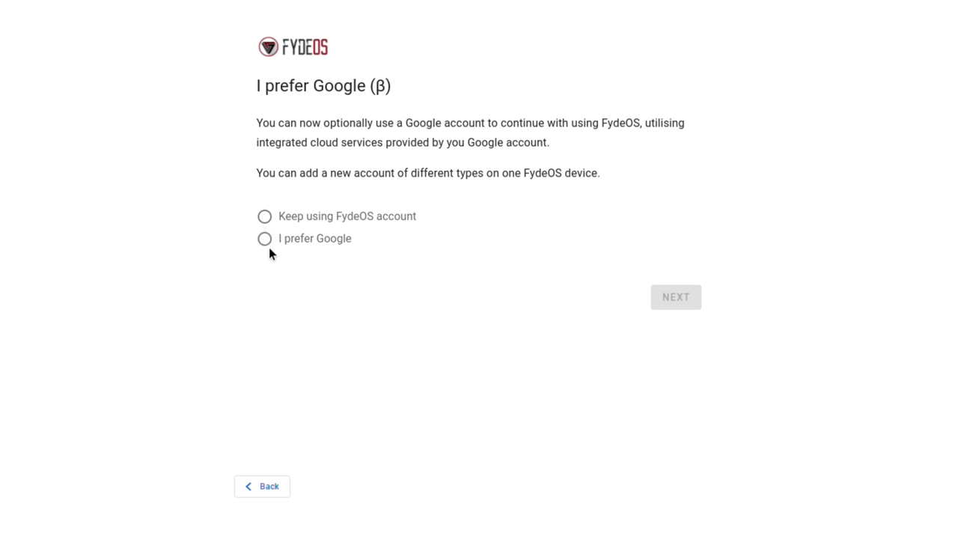
Choose I prefer Google and complete the Google account sign-in
click(271, 243)
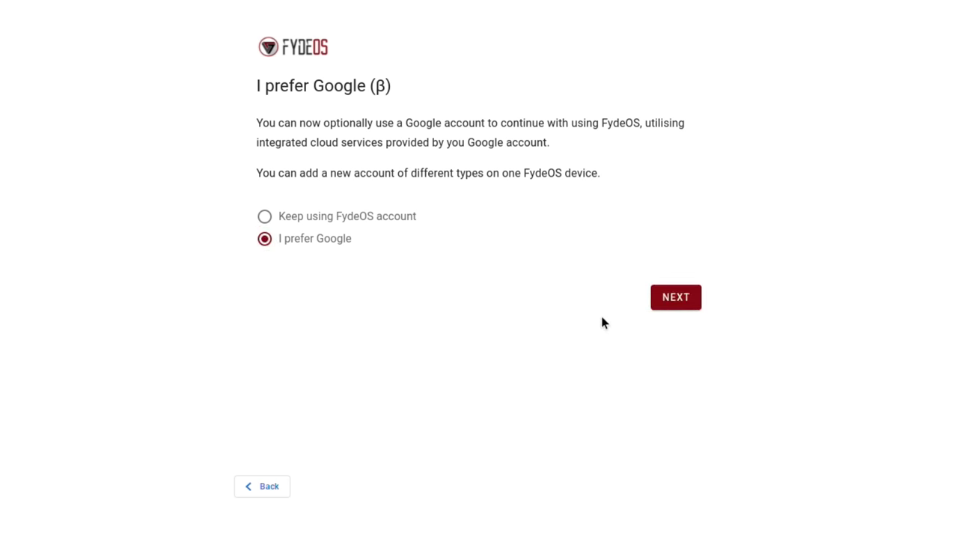
click(667, 303)
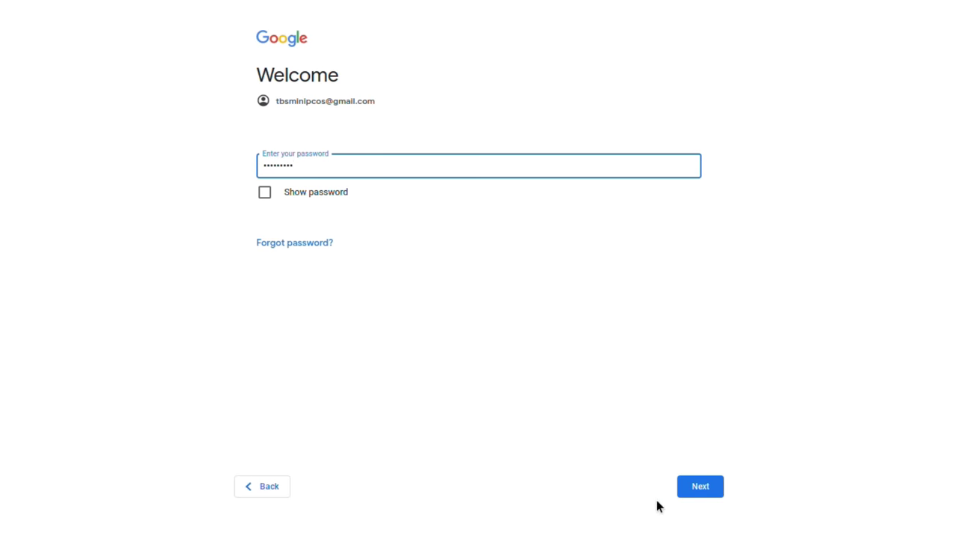
click(696, 485)
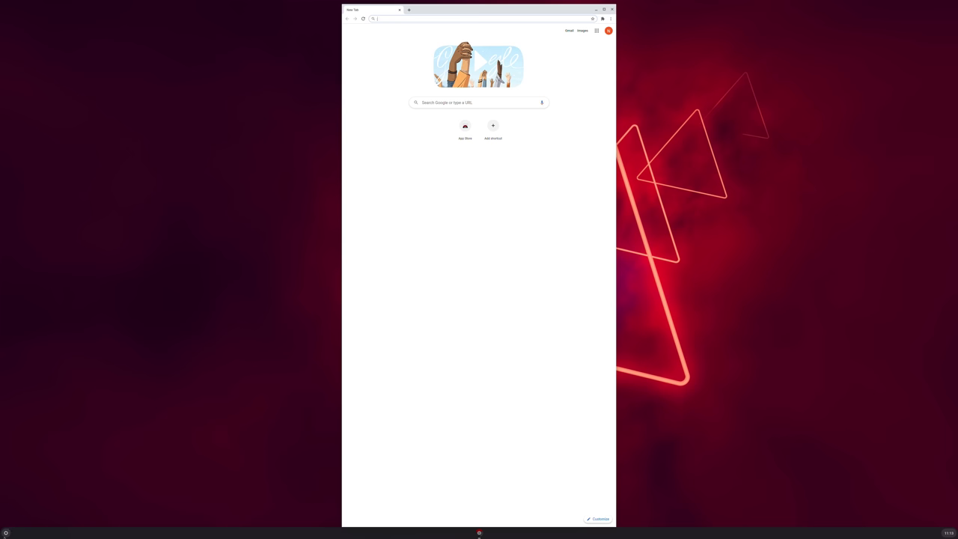
Set Display size to Large in Settings under Device > Displays
click(5, 534)
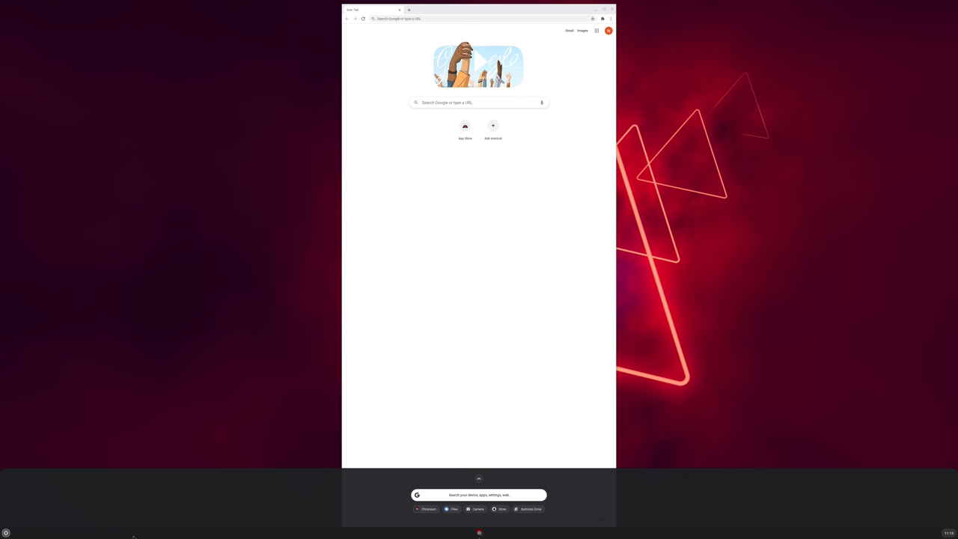
click(479, 479)
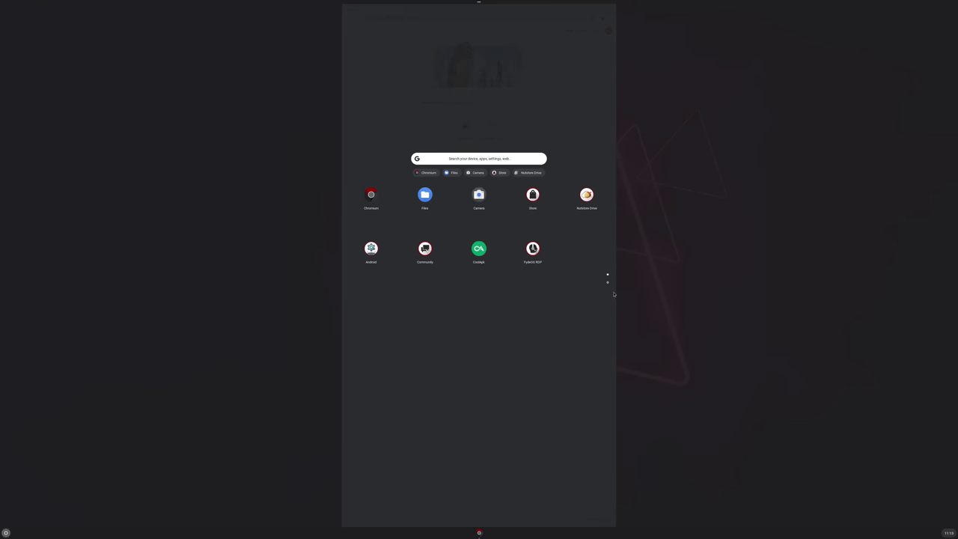
click(608, 283)
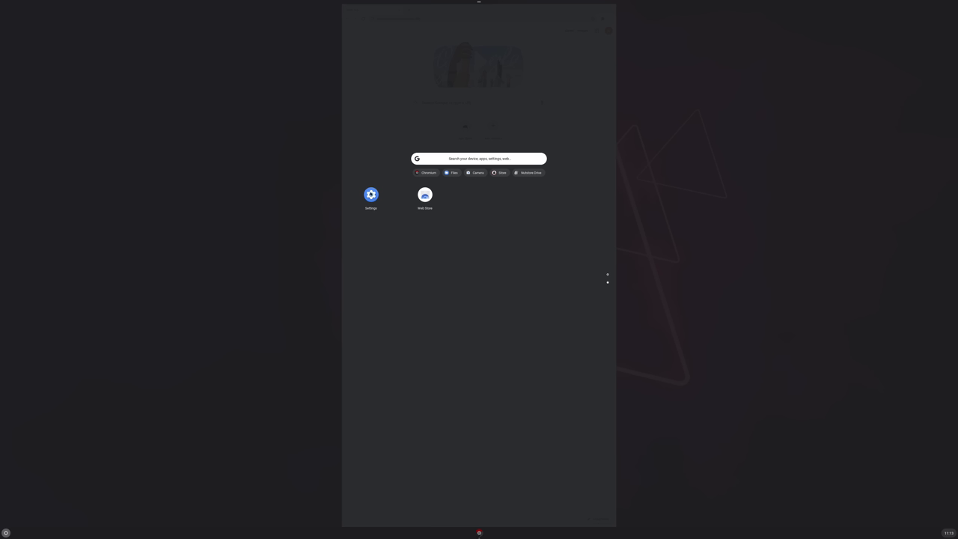
click(370, 194)
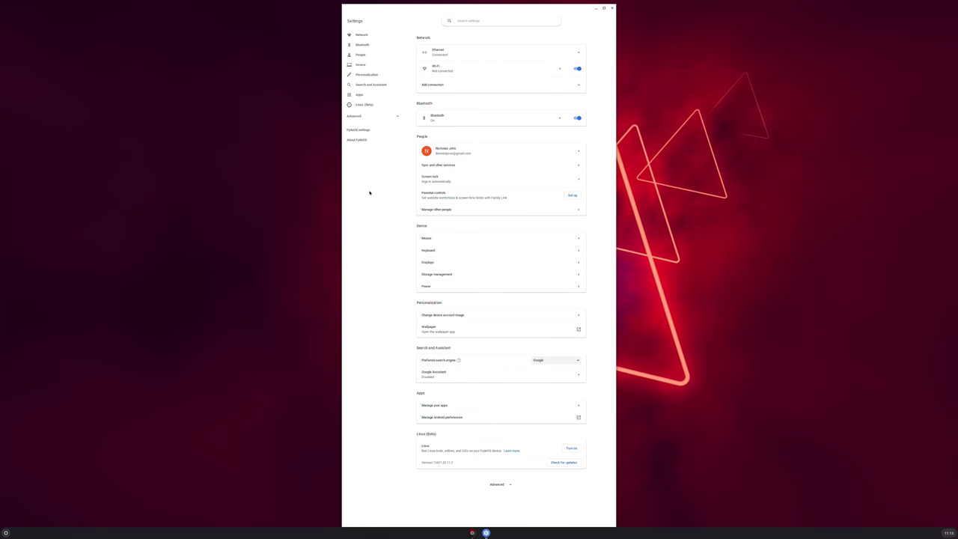
click(360, 65)
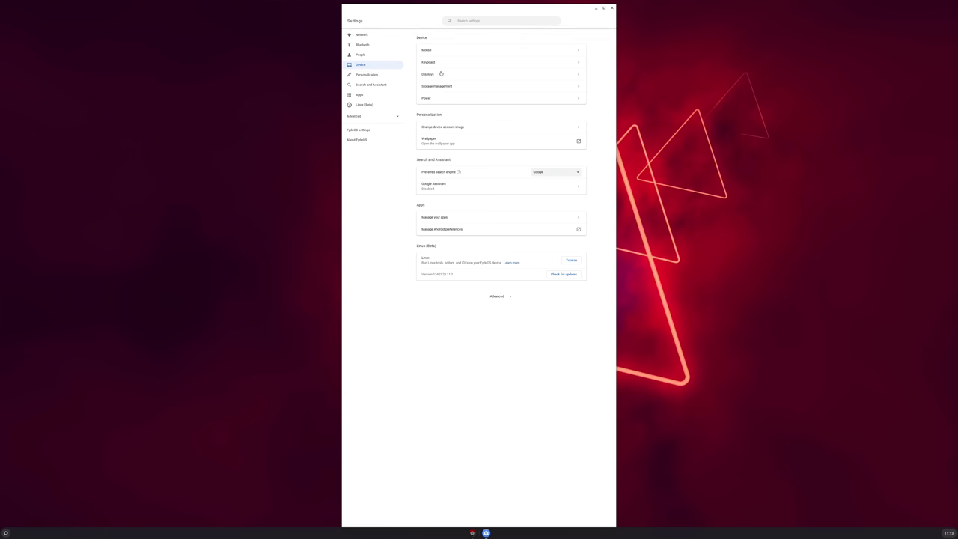
click(439, 76)
mouse_move(540, 66)
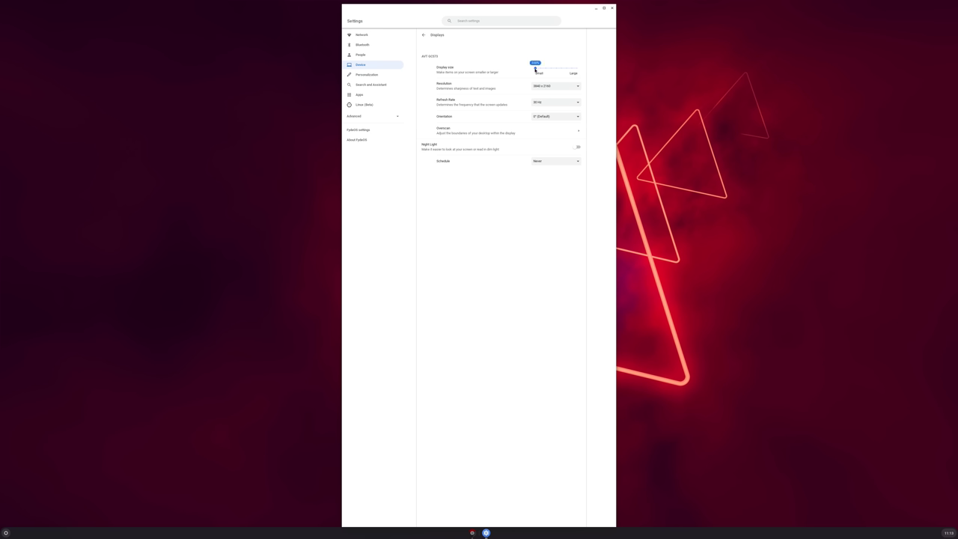
drag(535, 69, 587, 66)
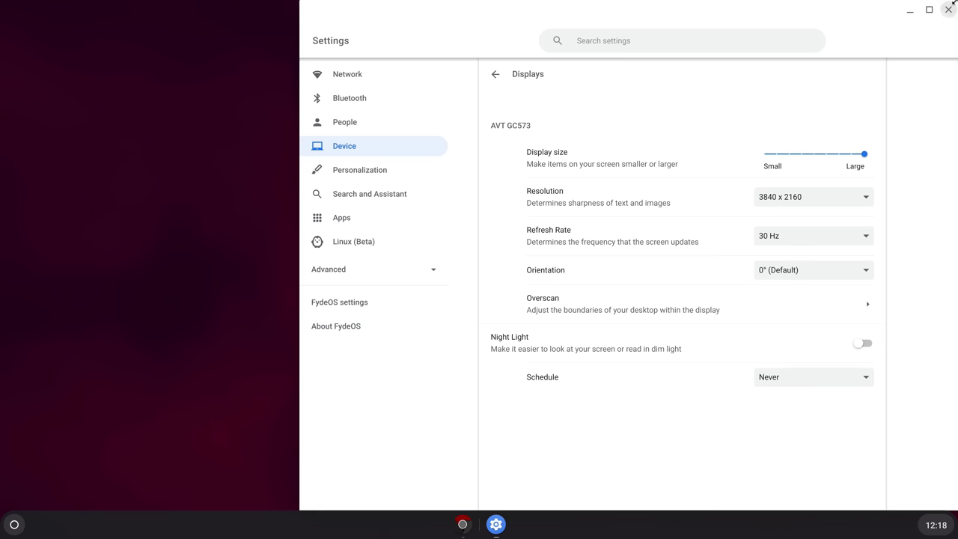
Close Settings, then maximize and minimize the browser to reveal the desktop
click(949, 10)
double_click(741, 15)
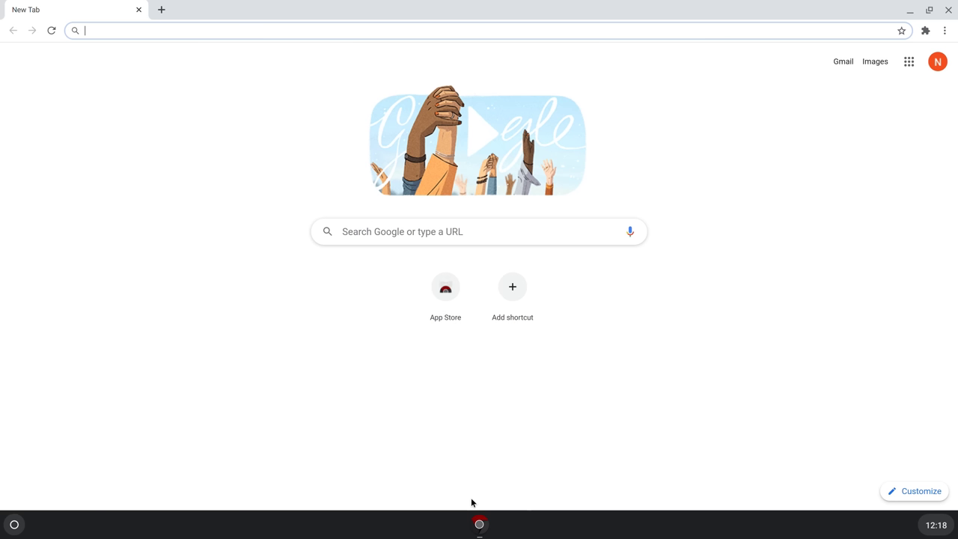
click(479, 525)
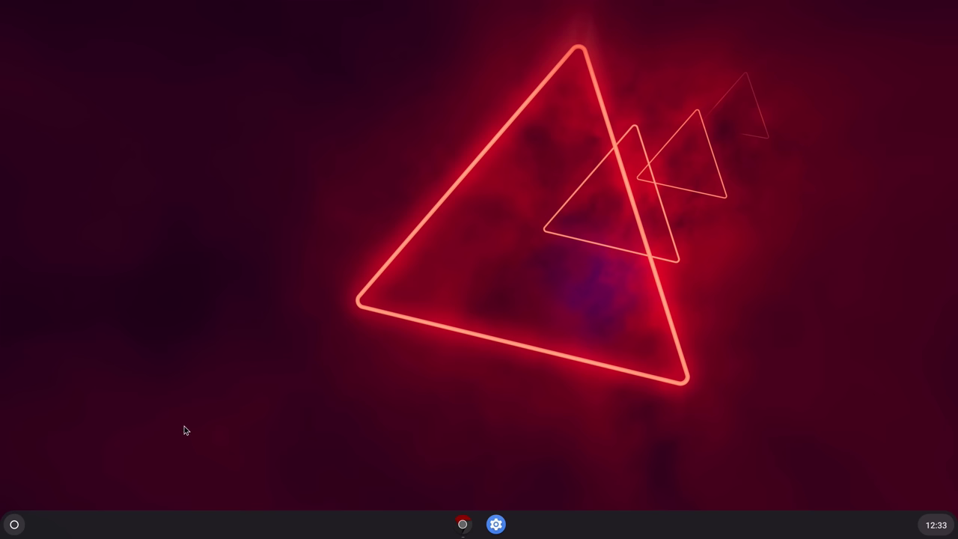
Agree to the EULA, launch the Android subsystem, and pin its app to the shelf
click(14, 525)
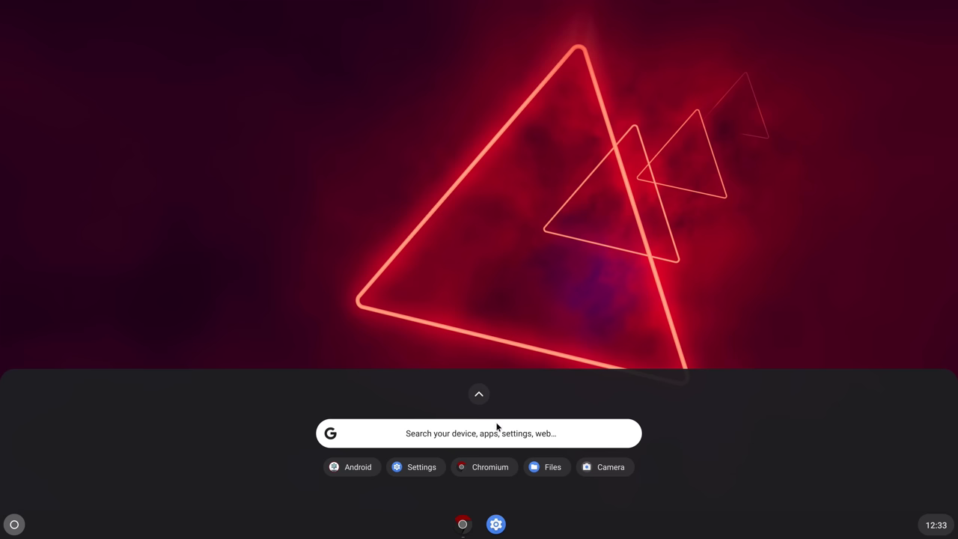
click(479, 395)
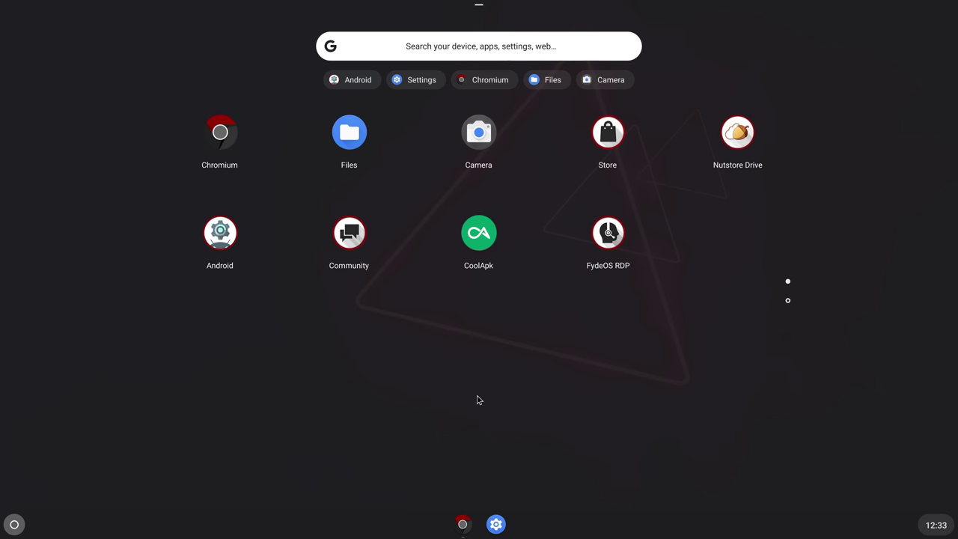
click(221, 234)
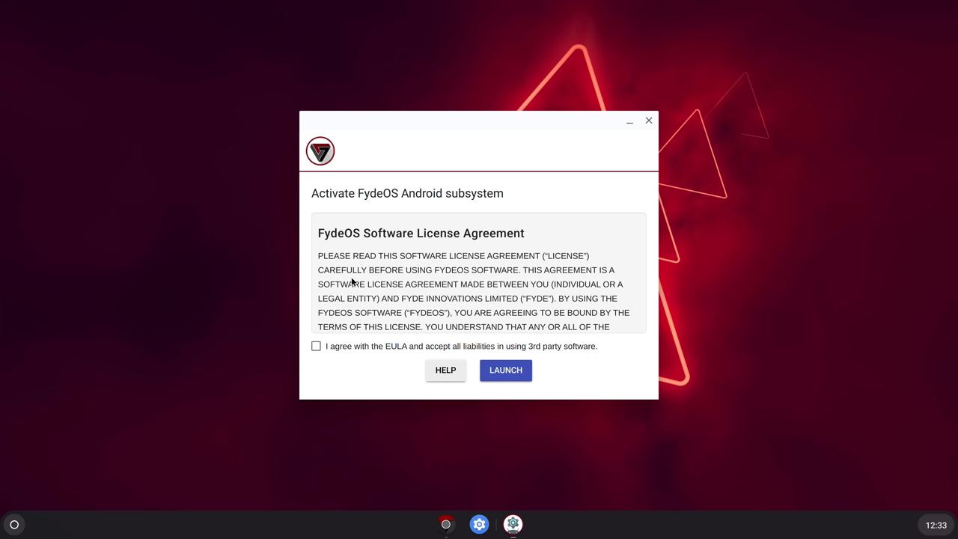
click(317, 348)
click(498, 370)
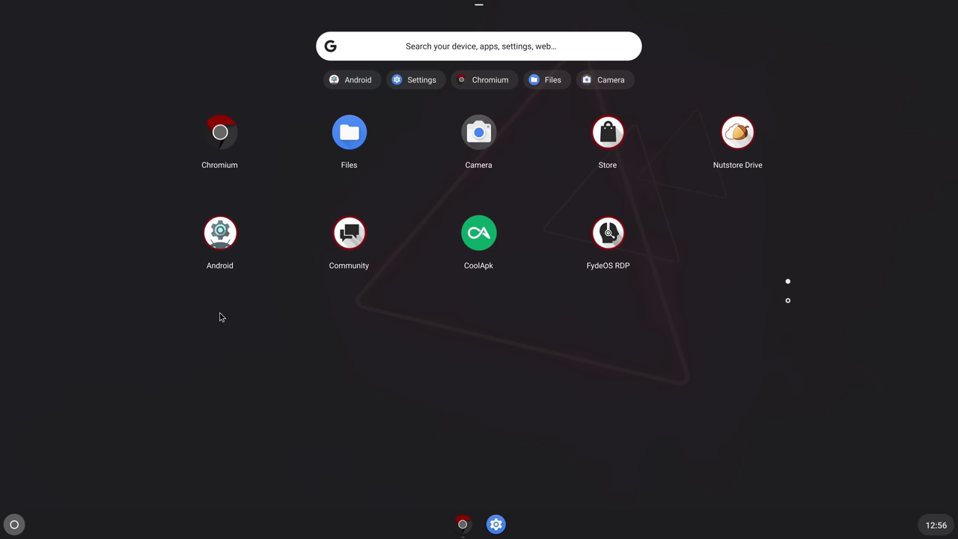
right_click(233, 247)
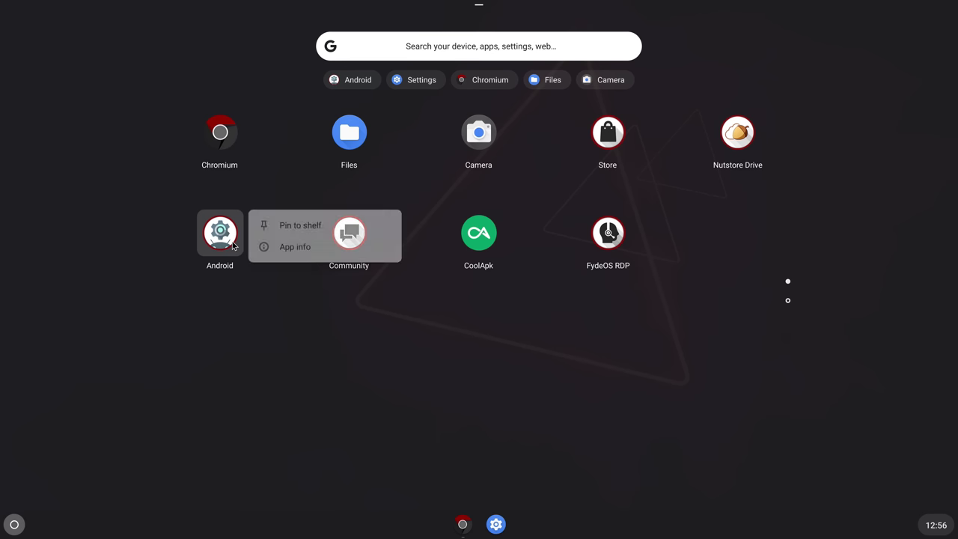
click(292, 223)
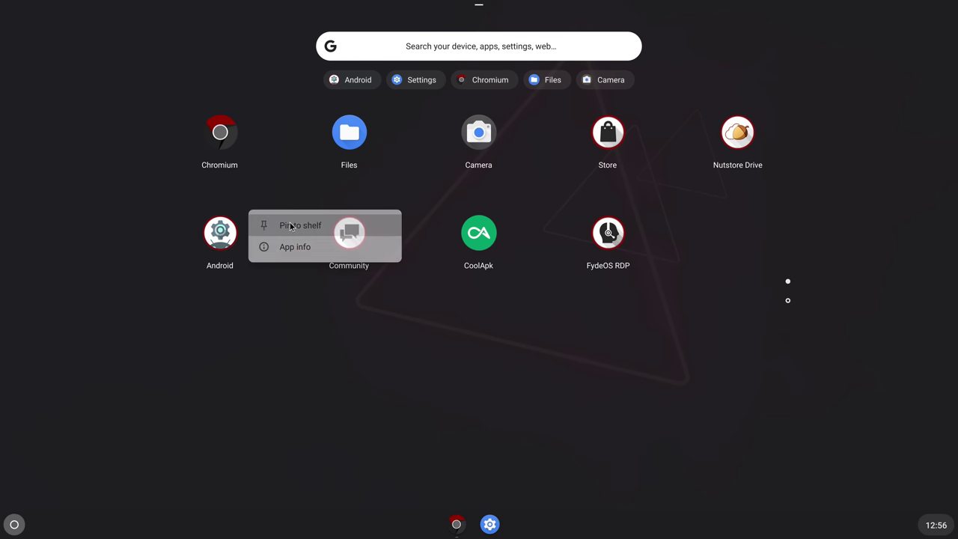
click(378, 404)
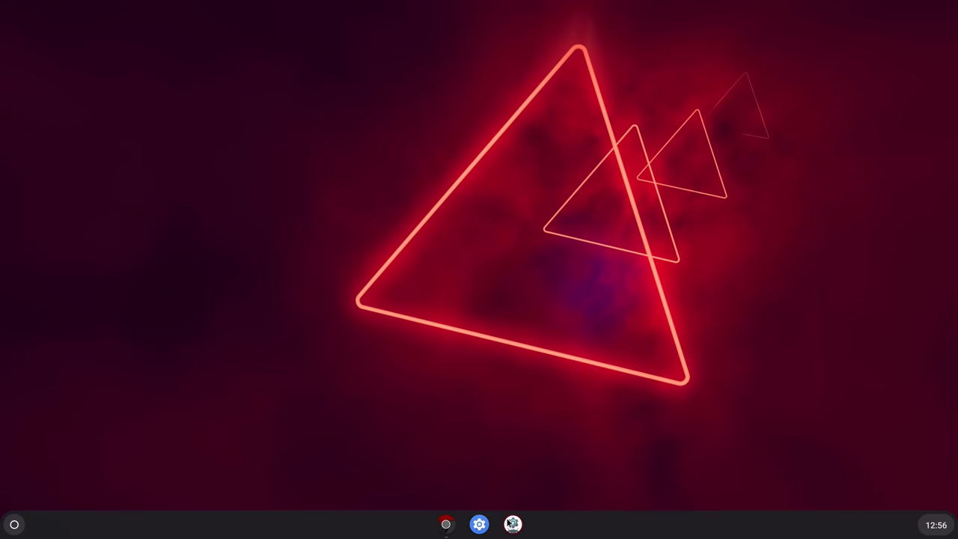
Check About device (Android 9) in Android settings, then close the settings window
click(512, 524)
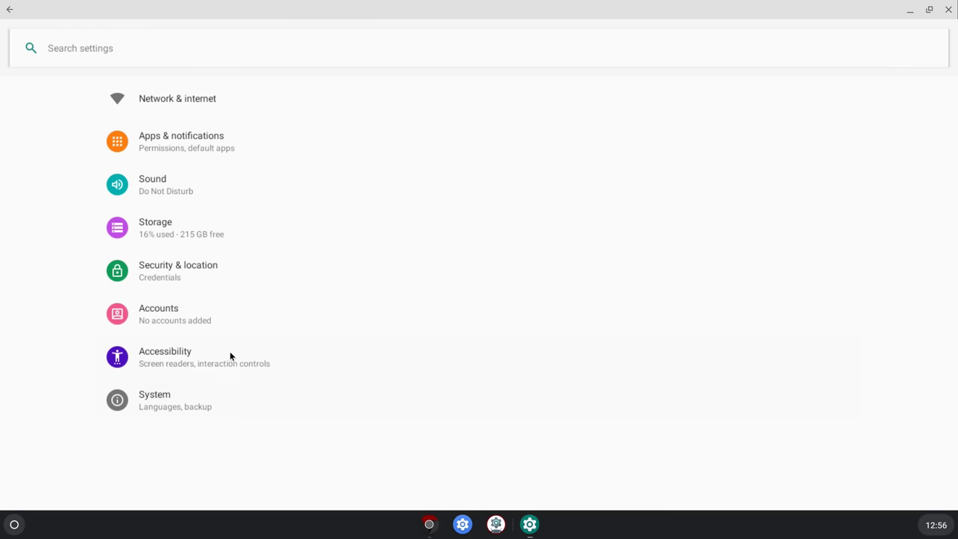
click(189, 407)
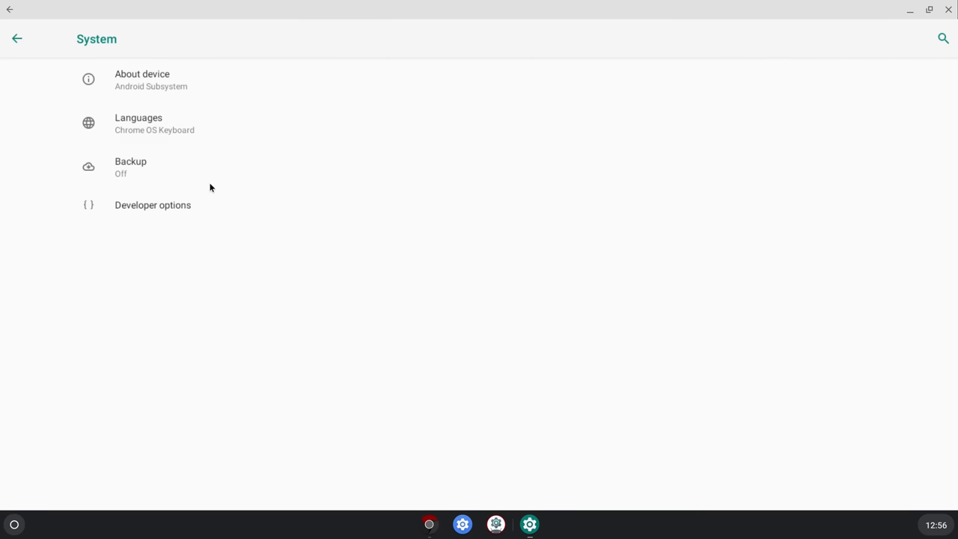
click(162, 88)
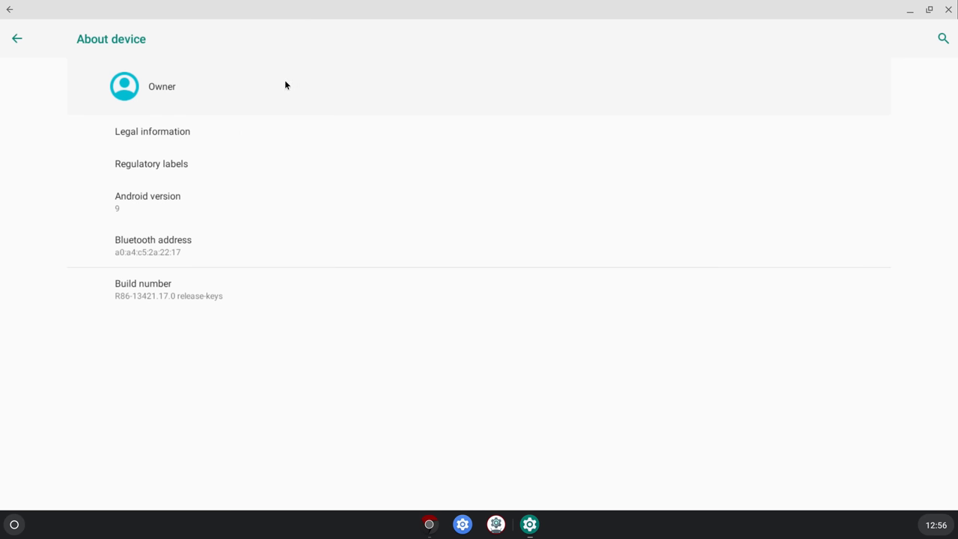
click(17, 41)
click(17, 40)
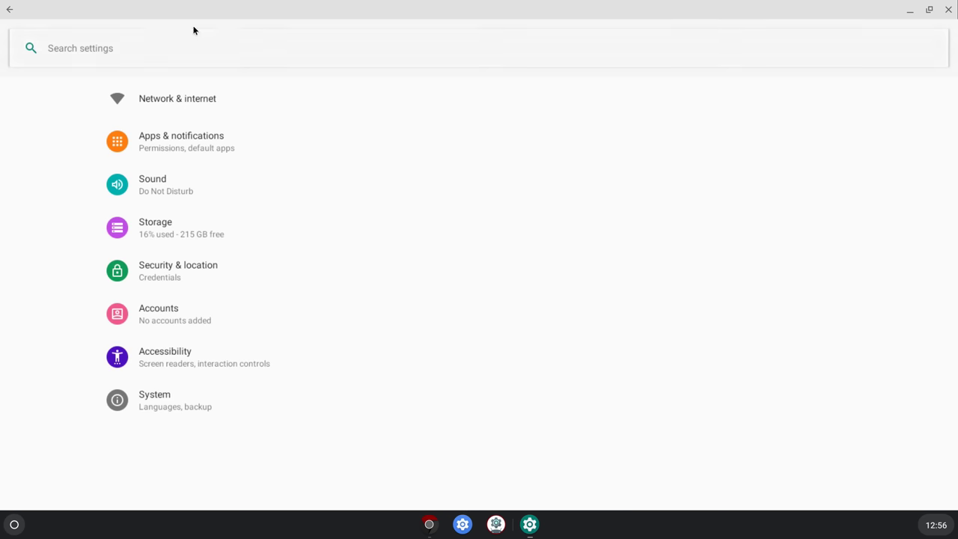
click(948, 11)
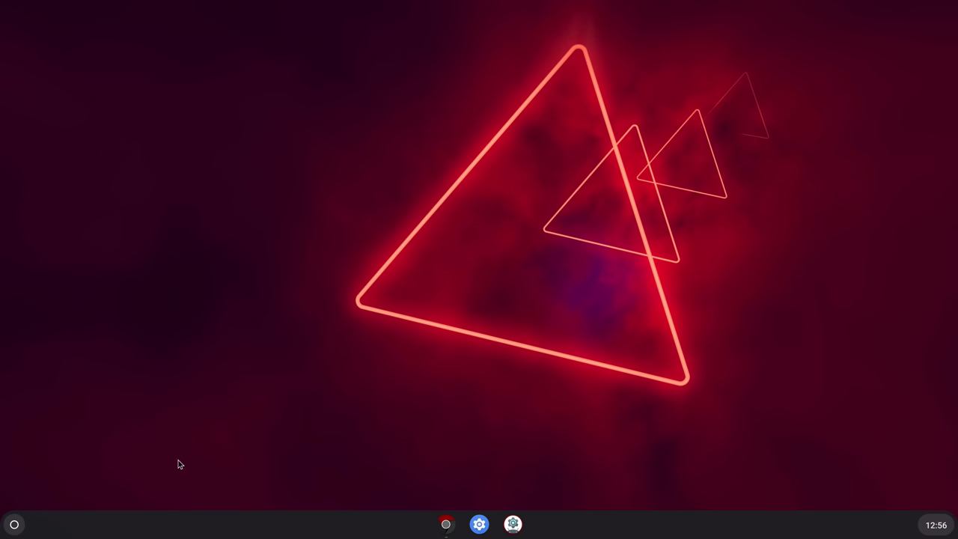
Find Configure Open GApps in the Store by searching 'gapp' and add it to FydeOS
click(14, 524)
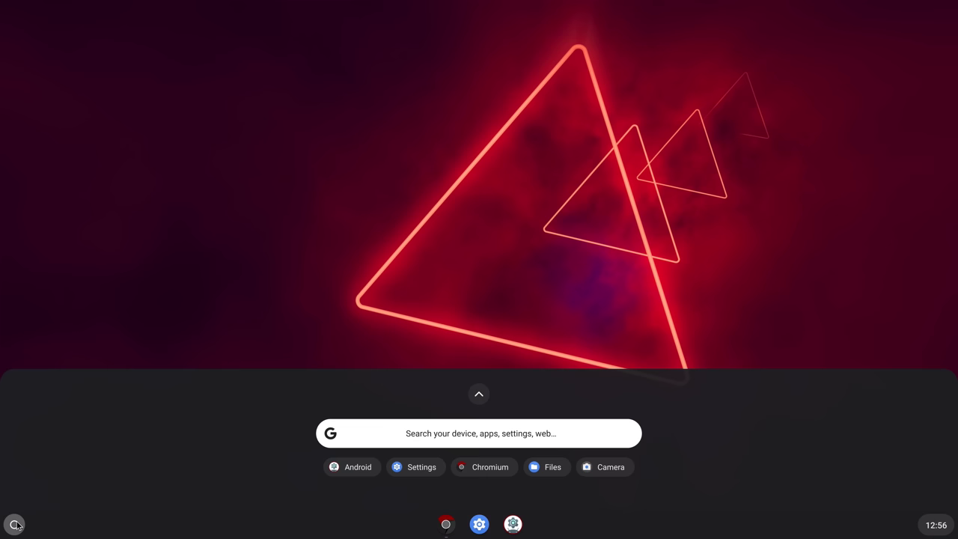
click(480, 397)
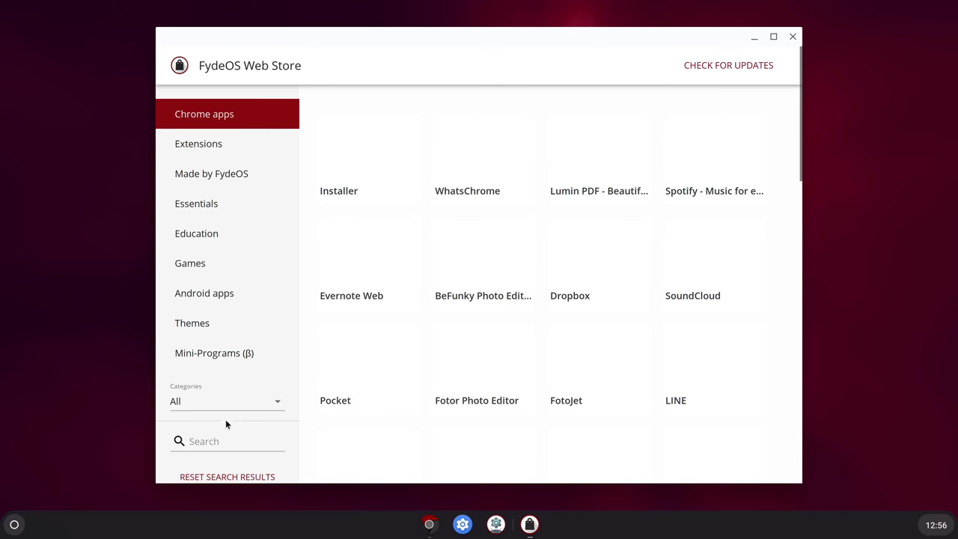
click(219, 442)
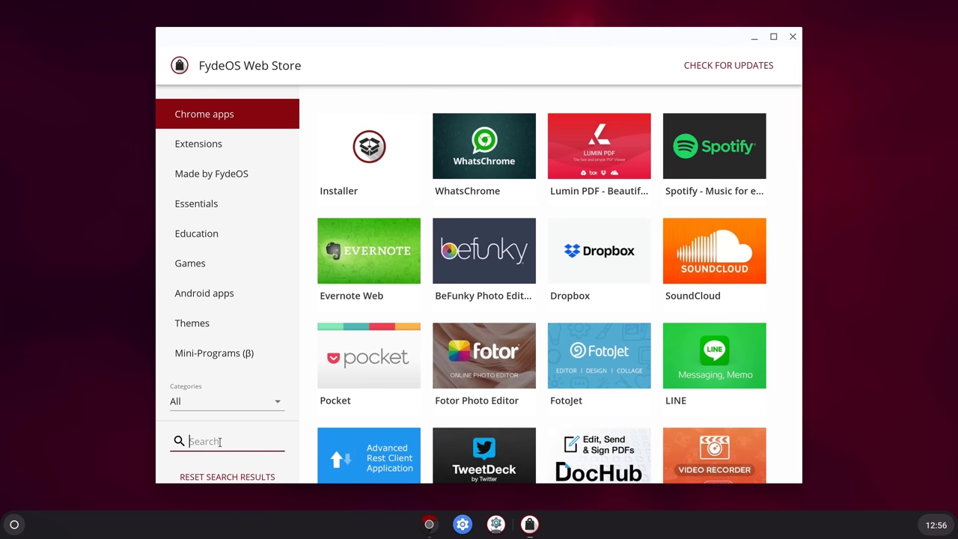
text(gapps)
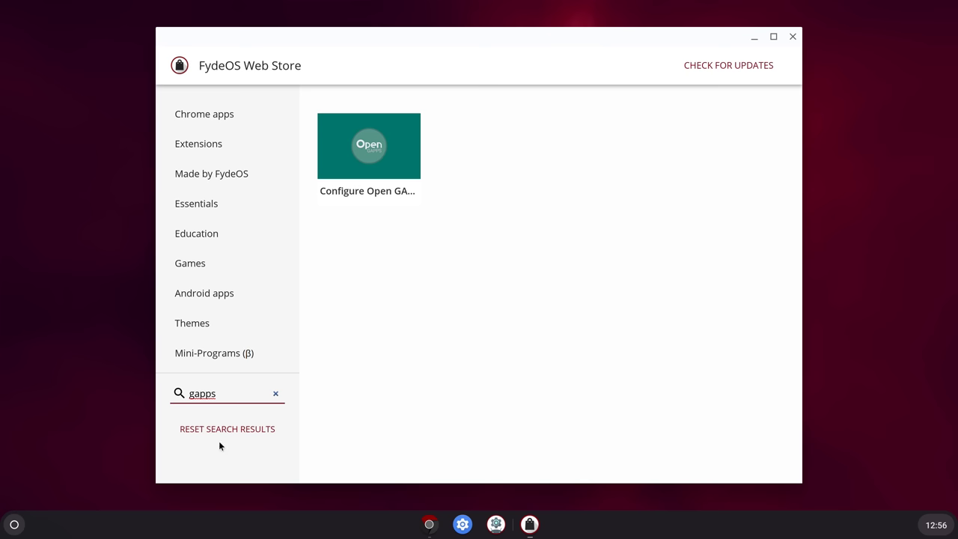
click(336, 174)
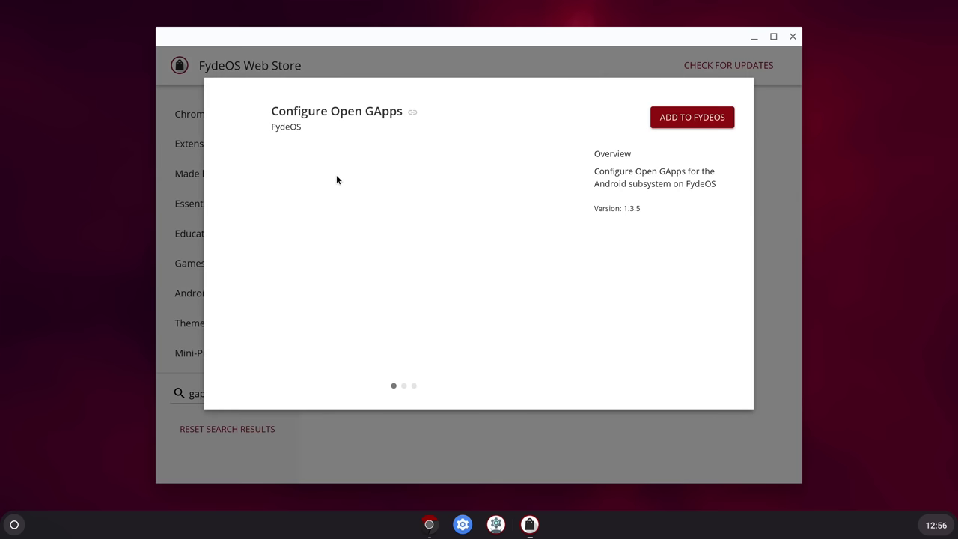
click(673, 110)
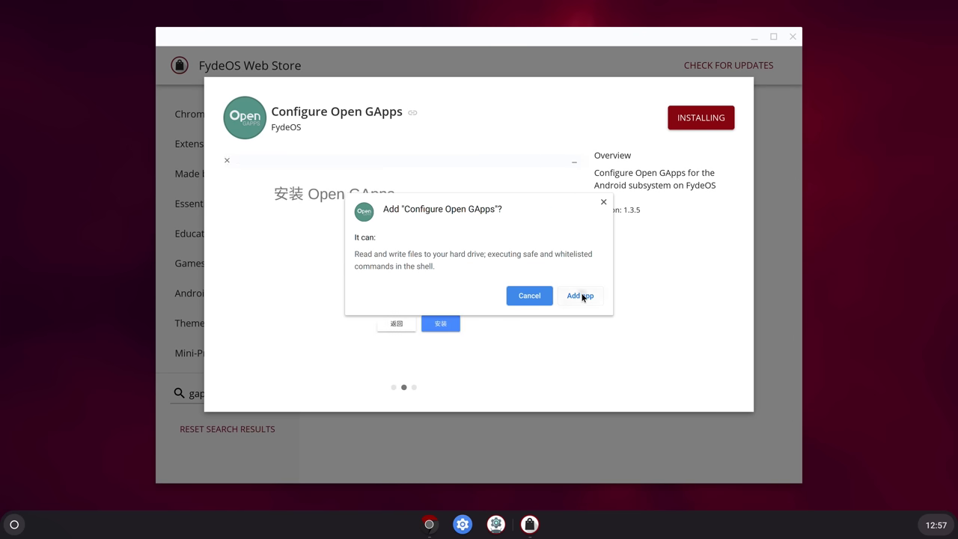
click(582, 297)
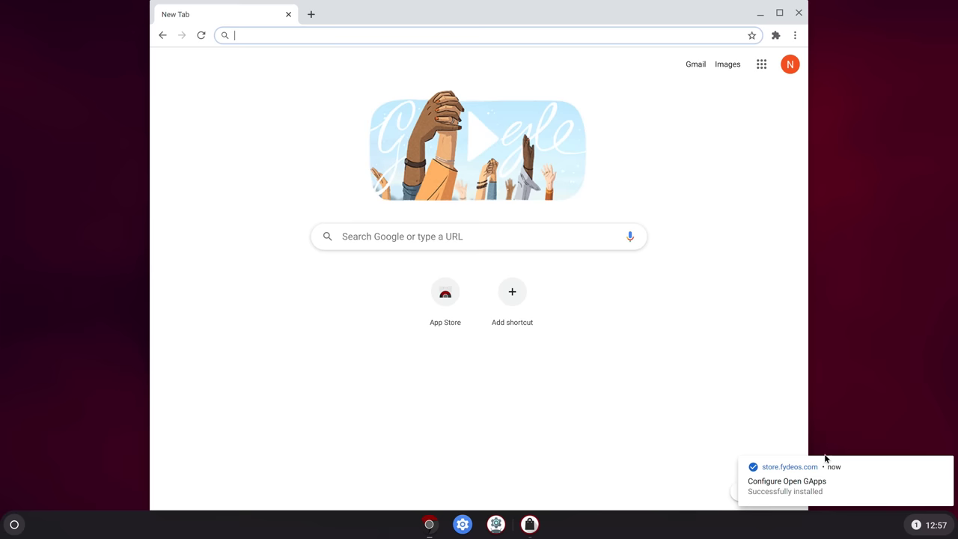
Launch Configure Open GApps, agree to the EULA, and confirm the Open GApps installation
click(812, 481)
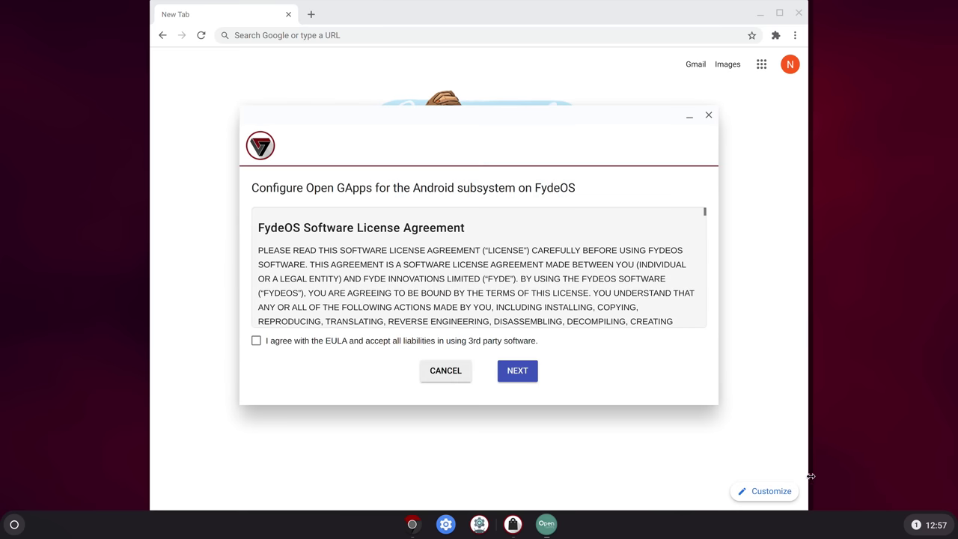
click(302, 341)
click(507, 370)
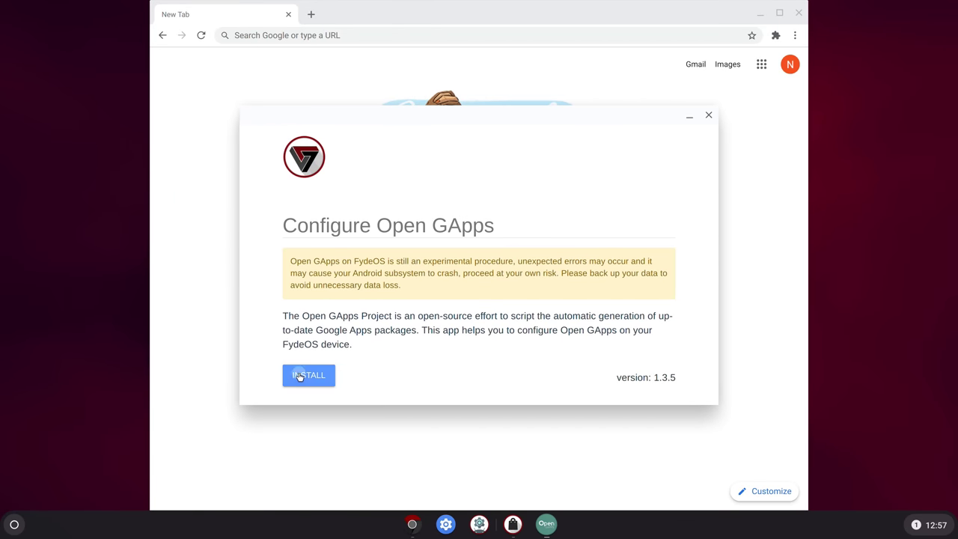
click(301, 376)
click(500, 359)
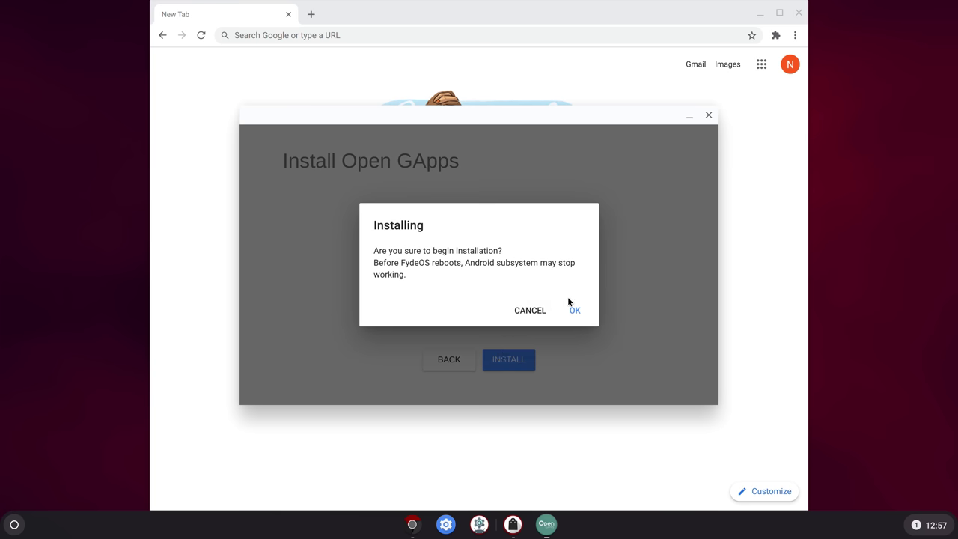
click(573, 310)
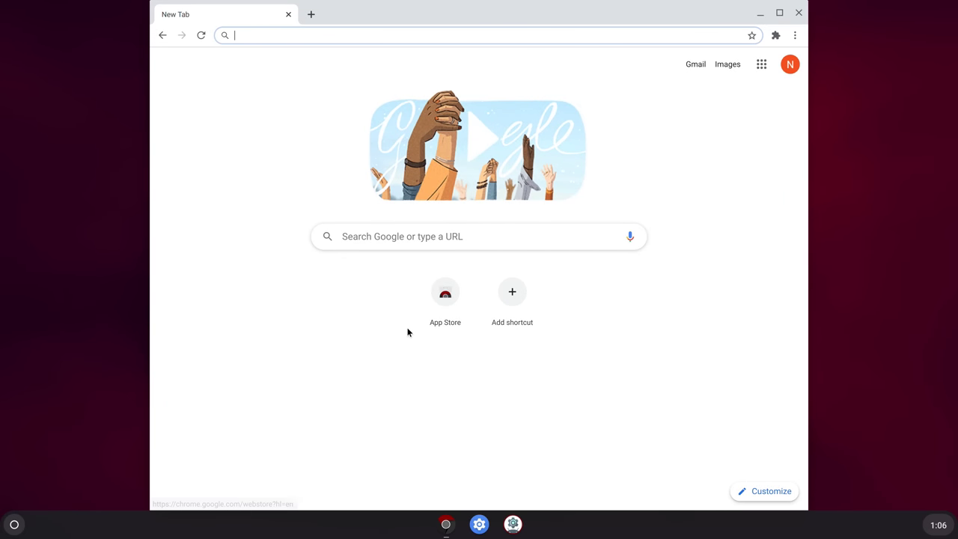
Launch the Play Store from the full app grid
click(15, 524)
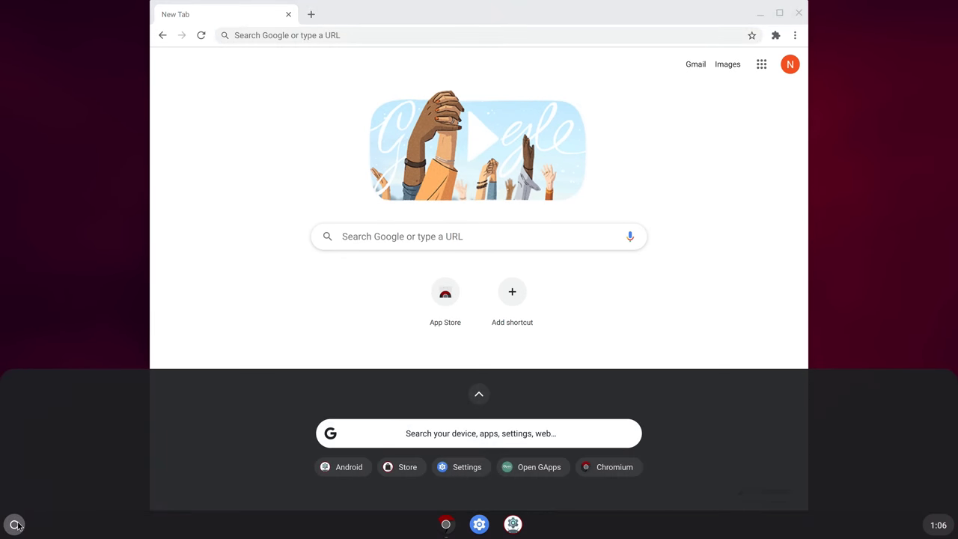
click(477, 393)
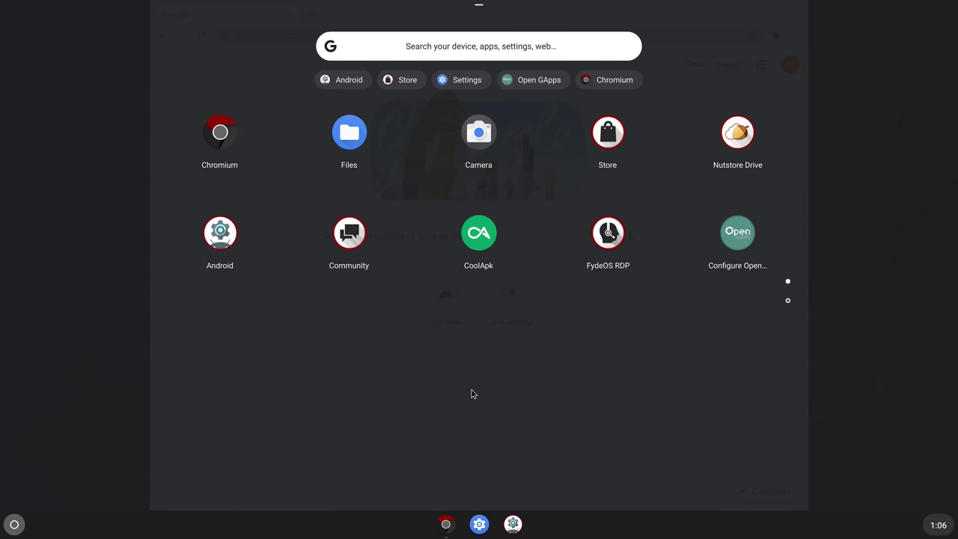
click(788, 302)
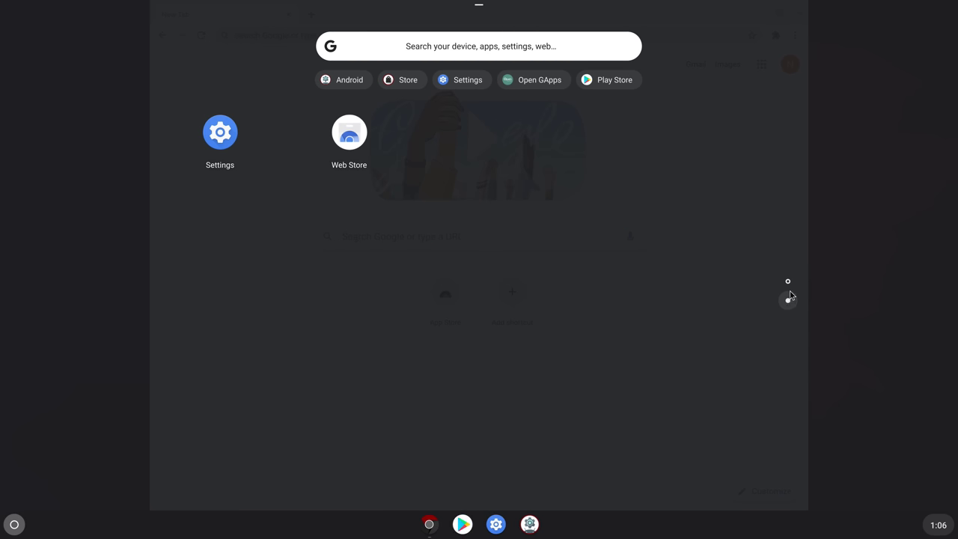
click(788, 283)
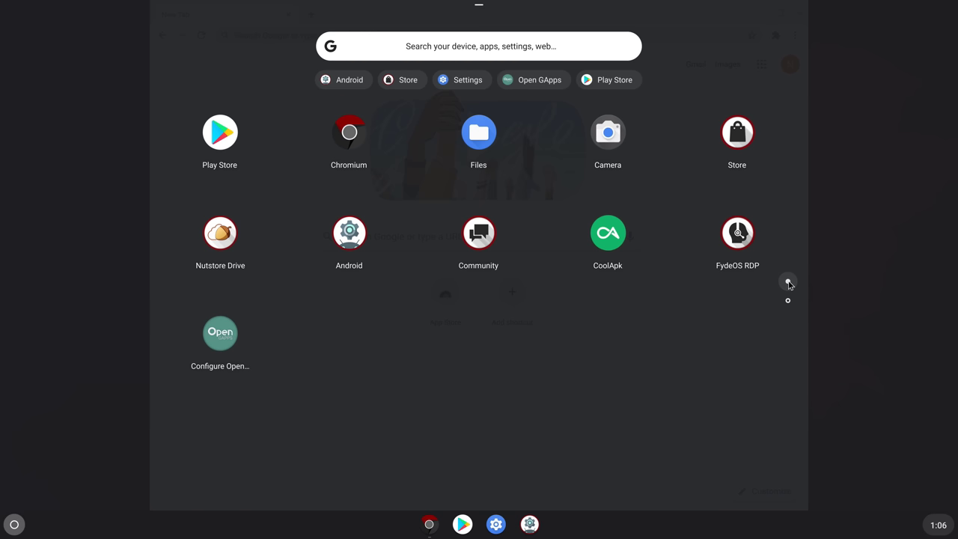
click(236, 133)
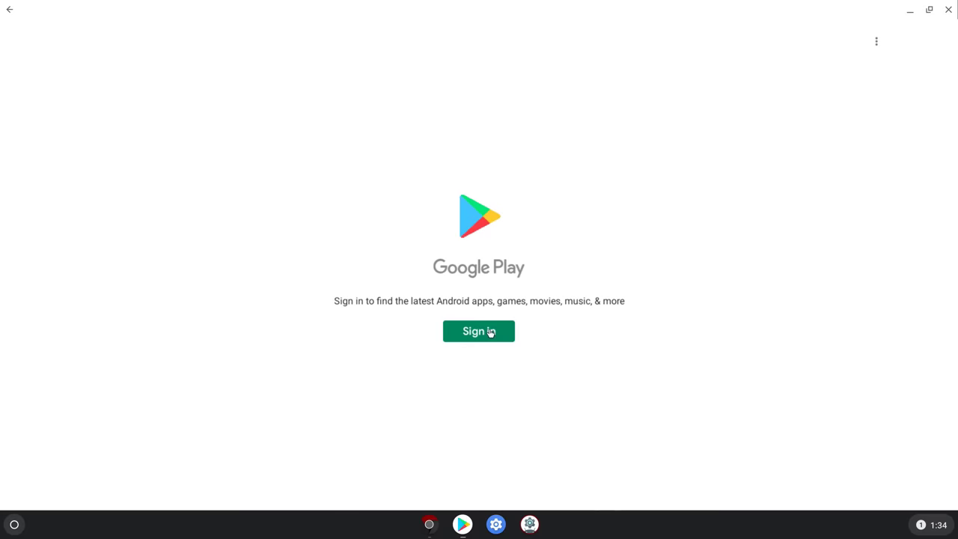
Sign in with the Google account's e-mail and password, accepting the terms and Google Services
click(491, 332)
click(622, 292)
key(Return)
click(622, 337)
click(636, 416)
click(636, 416)
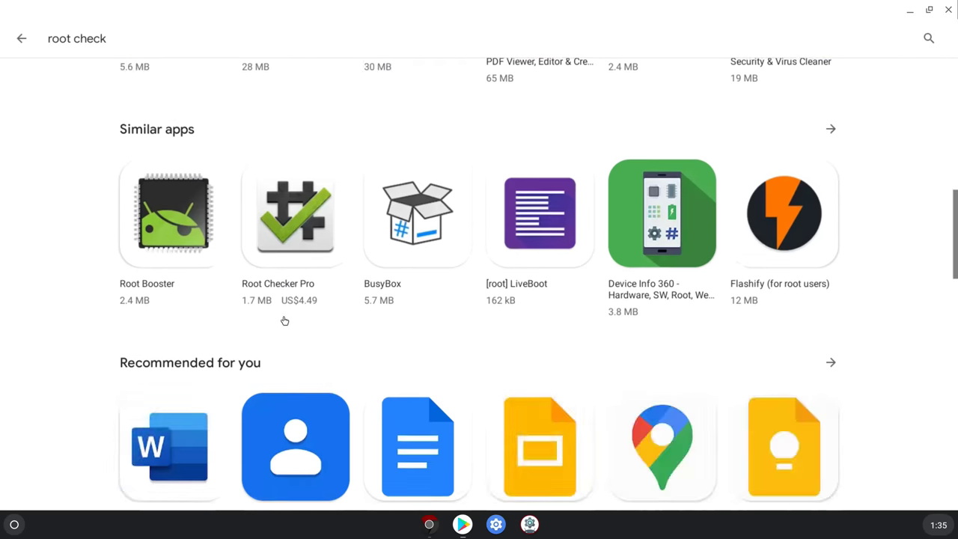
Install the Root Check app and open it to test root status
click(217, 247)
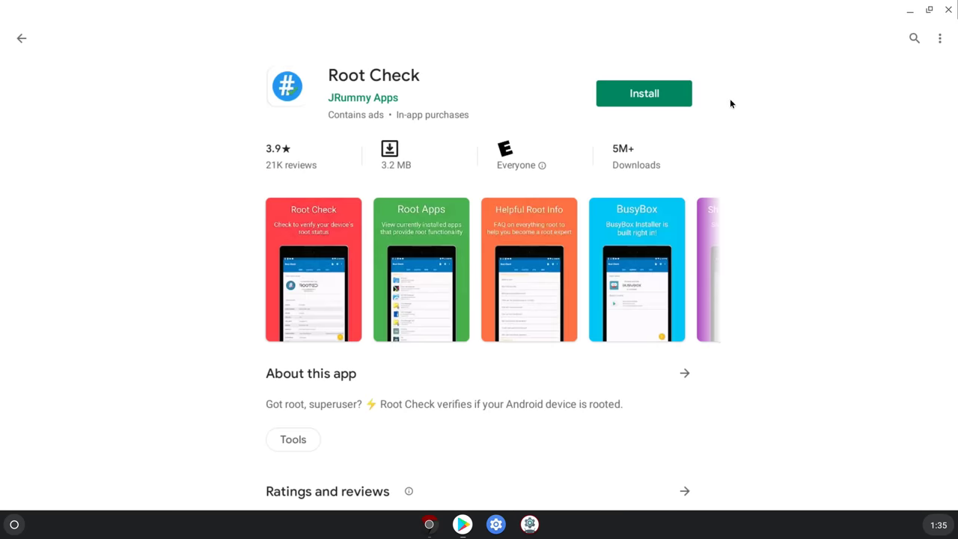
click(631, 110)
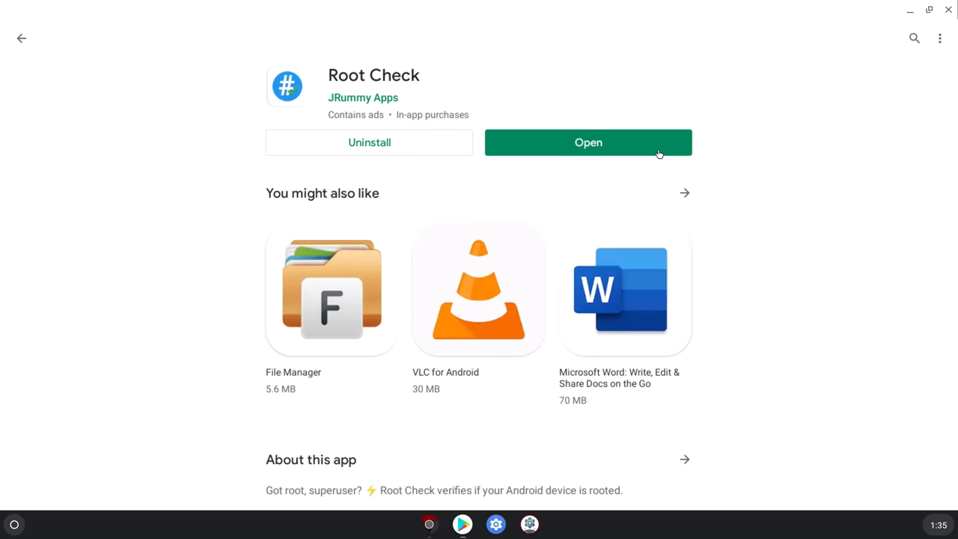
click(655, 148)
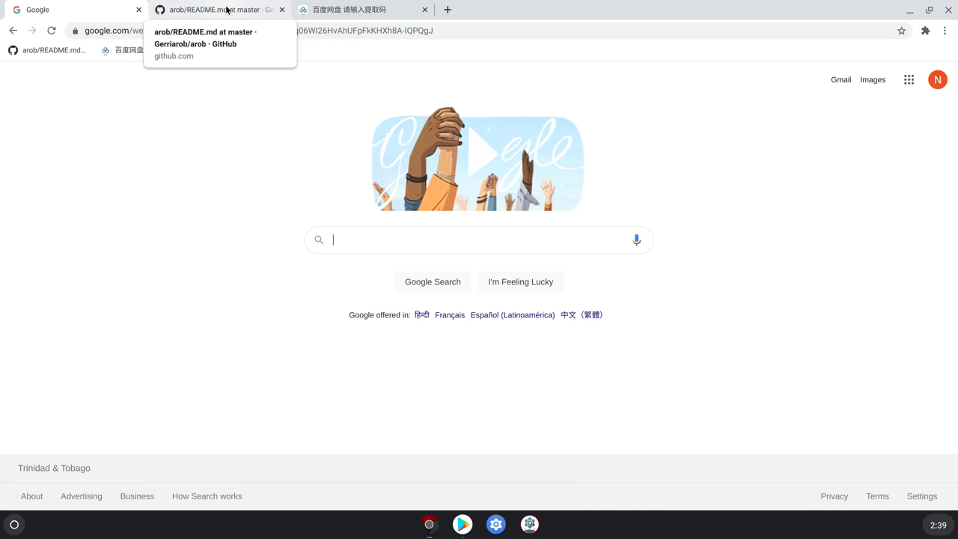
Scroll through the arob README on GitHub
click(208, 10)
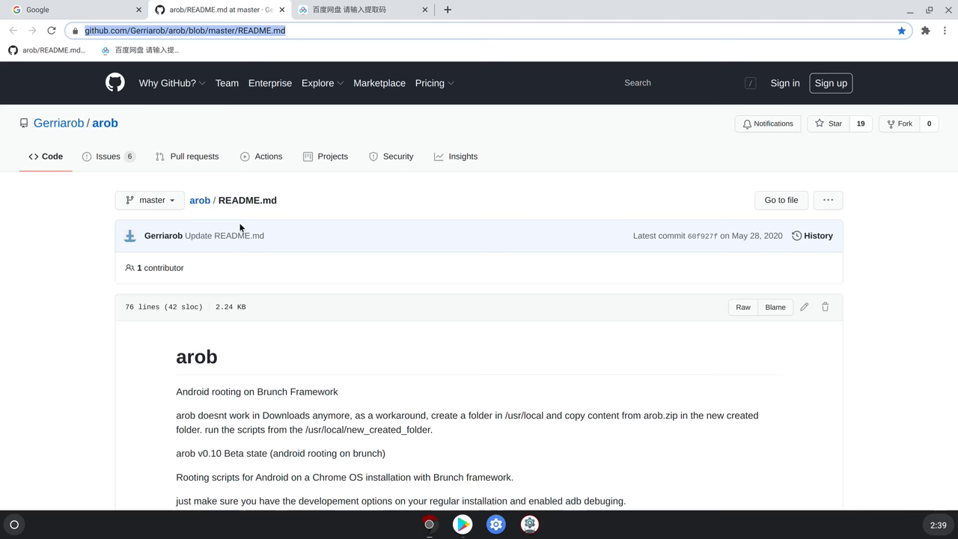
scroll(240, 232, down, 3)
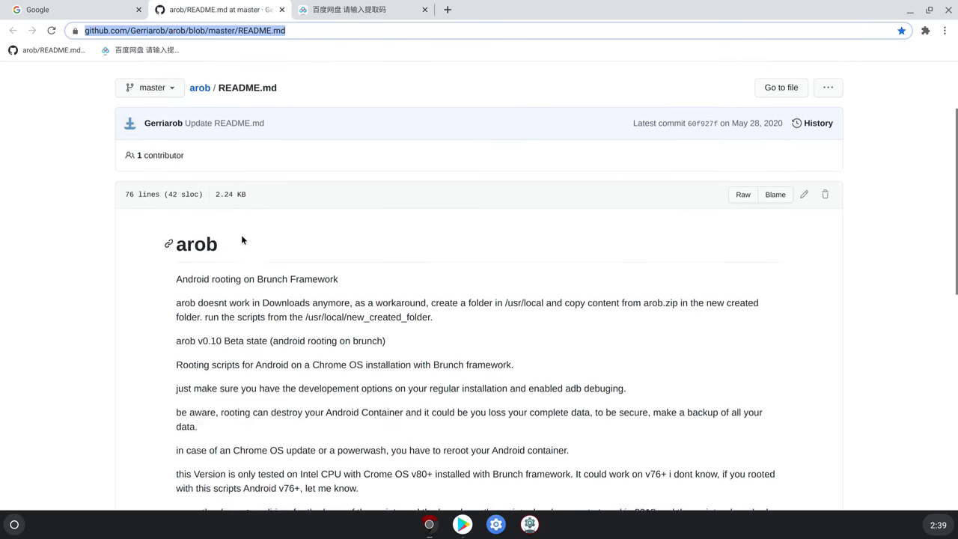
scroll(242, 235, down, 2)
scroll(242, 236, up, 4)
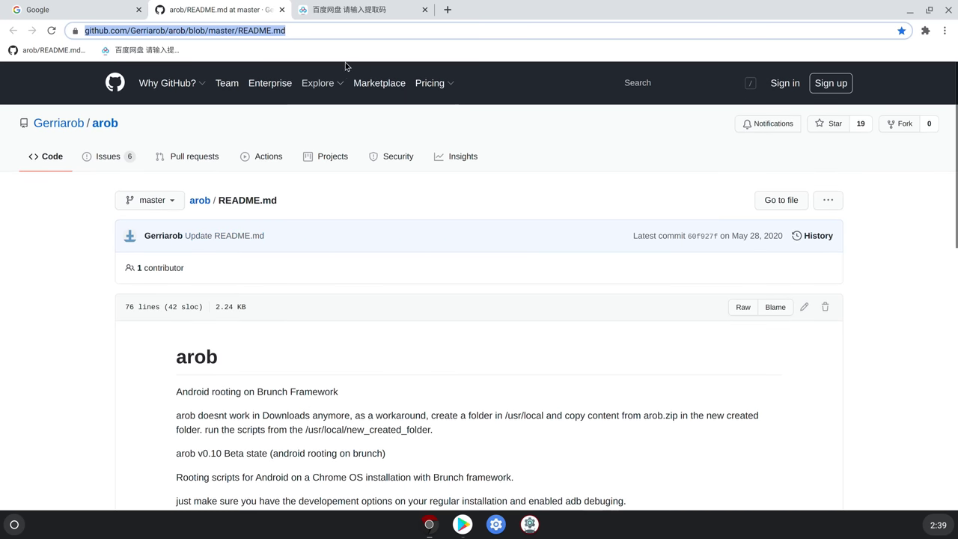
Translate the Baidu network disk share page into English
click(340, 12)
right_click(603, 133)
click(673, 256)
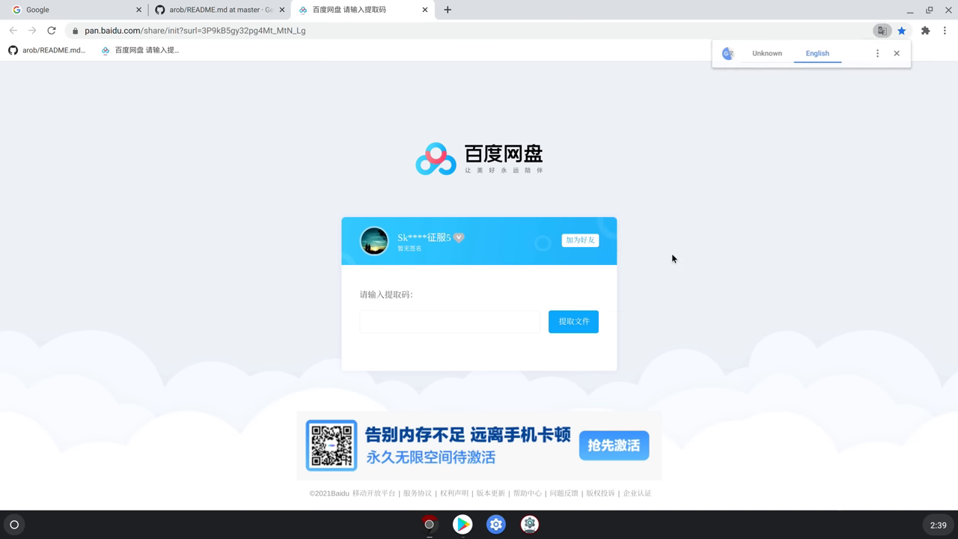
Install and launch FX File Explorer, accepting its license and allowing file access
click(461, 523)
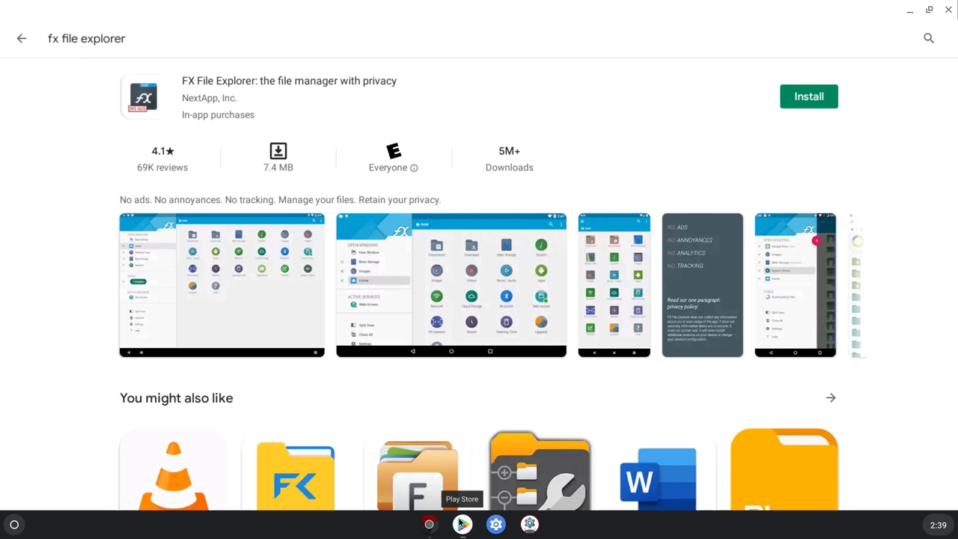
click(809, 108)
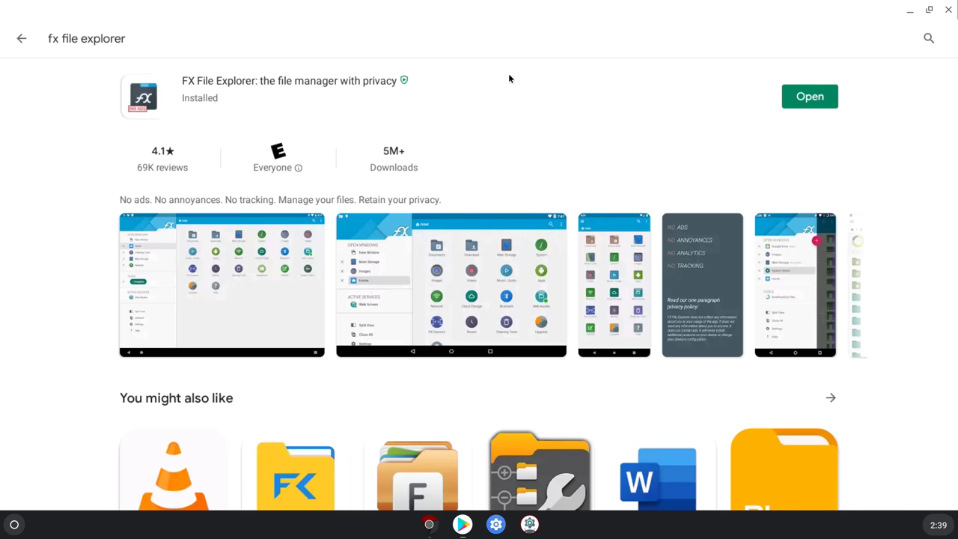
click(797, 103)
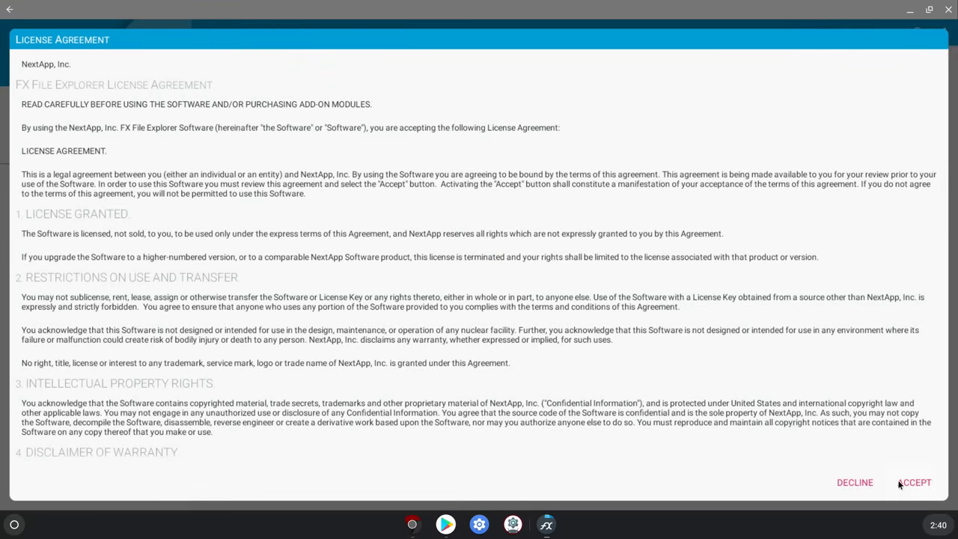
click(895, 476)
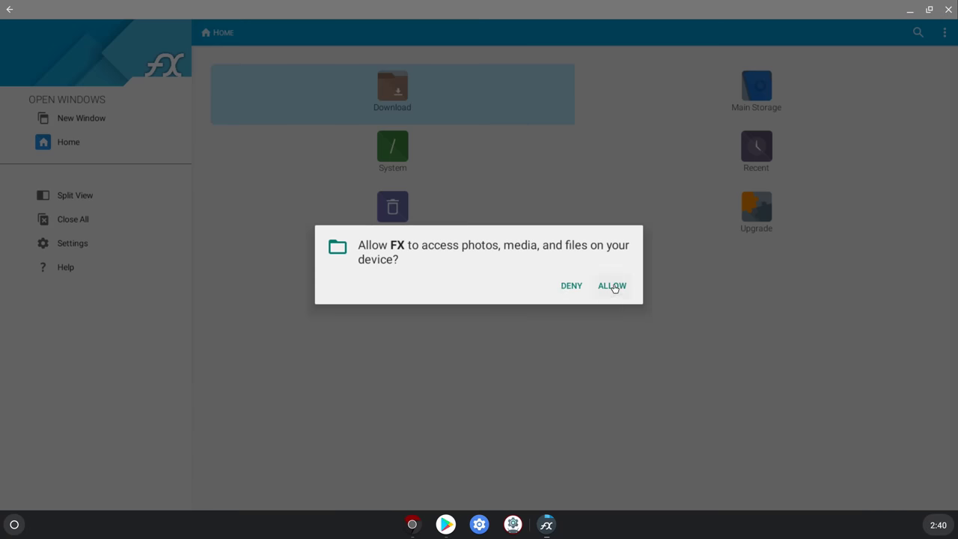
click(612, 285)
Swipe through the FX tutorial, decline the 7-day FX Plus trial, and finish
drag(627, 291, 332, 239)
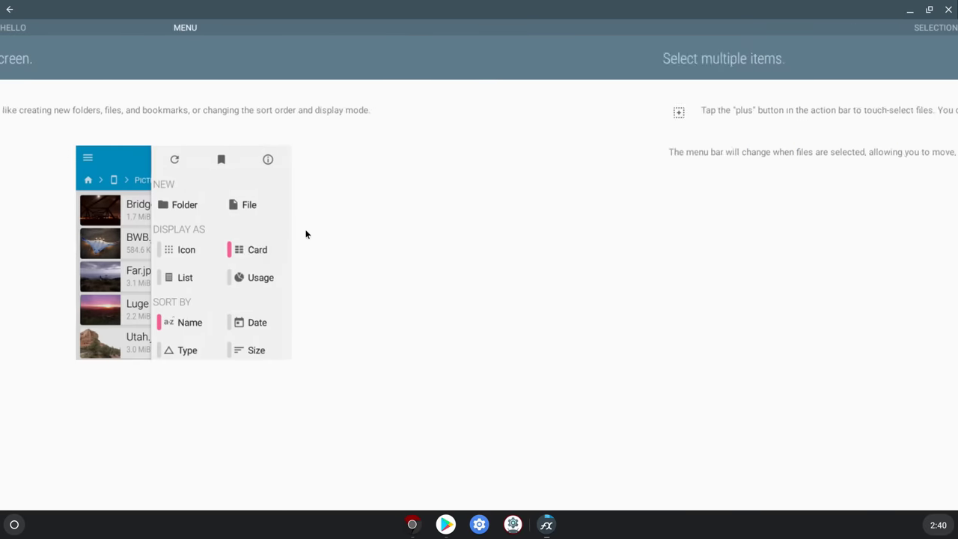
drag(501, 240, 166, 220)
drag(381, 256, 127, 235)
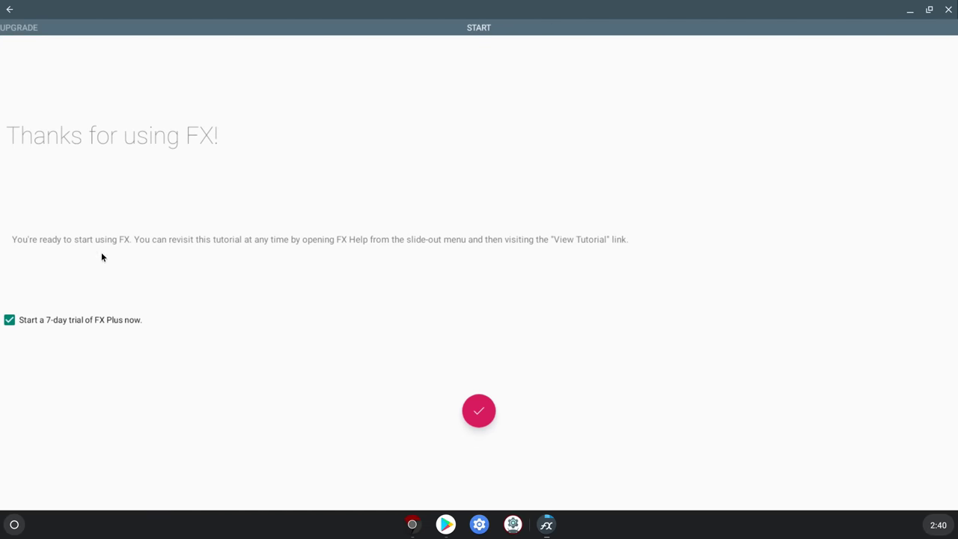
click(57, 324)
click(465, 411)
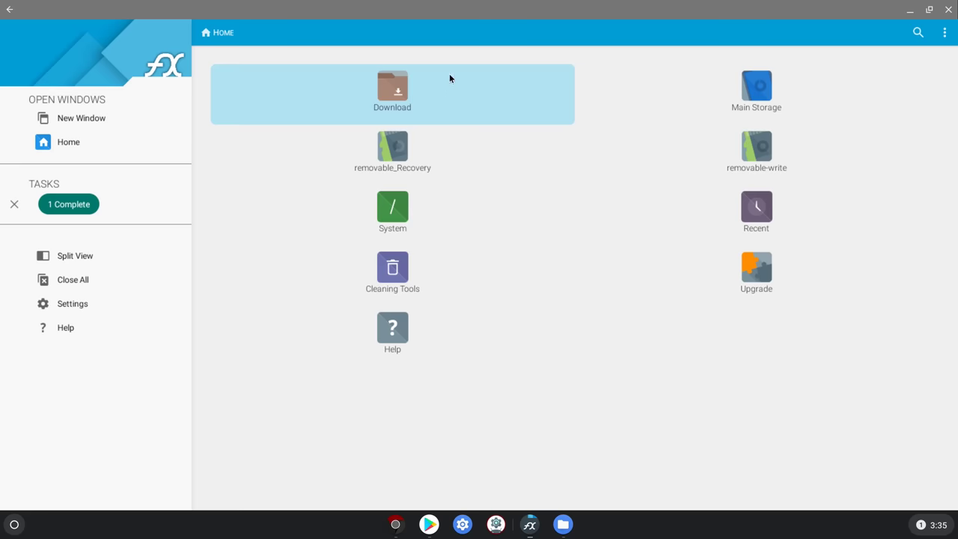
Open arob-v0.10.zip inside the Download folder
click(440, 91)
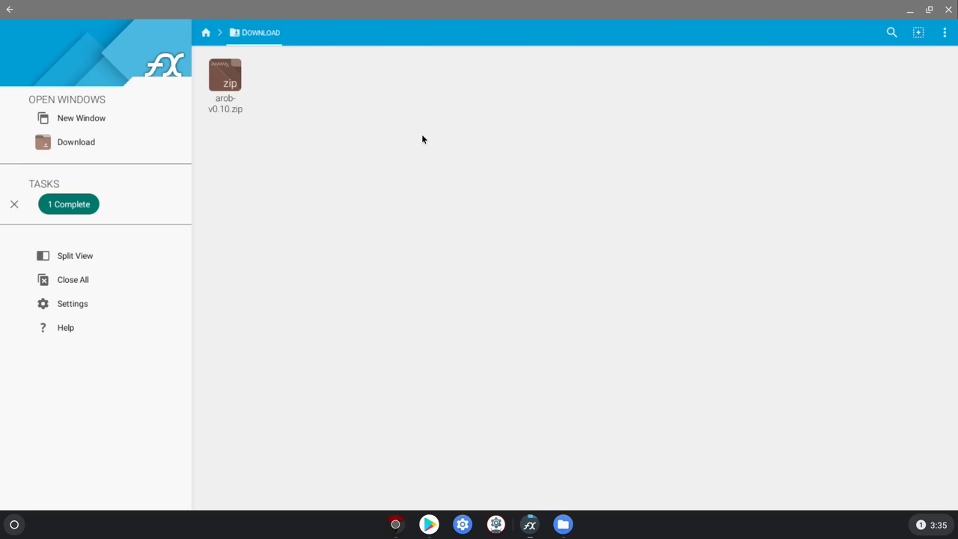
click(9, 8)
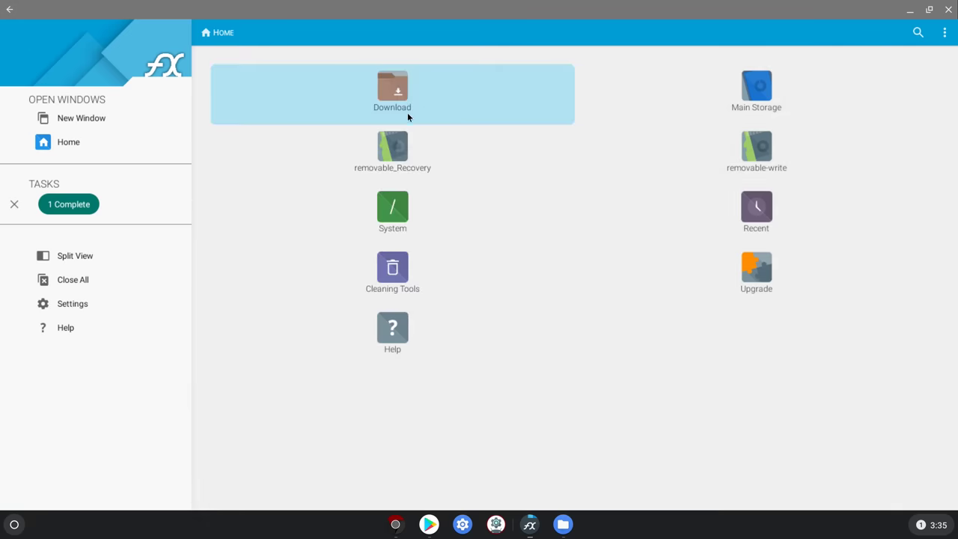
click(461, 99)
click(226, 98)
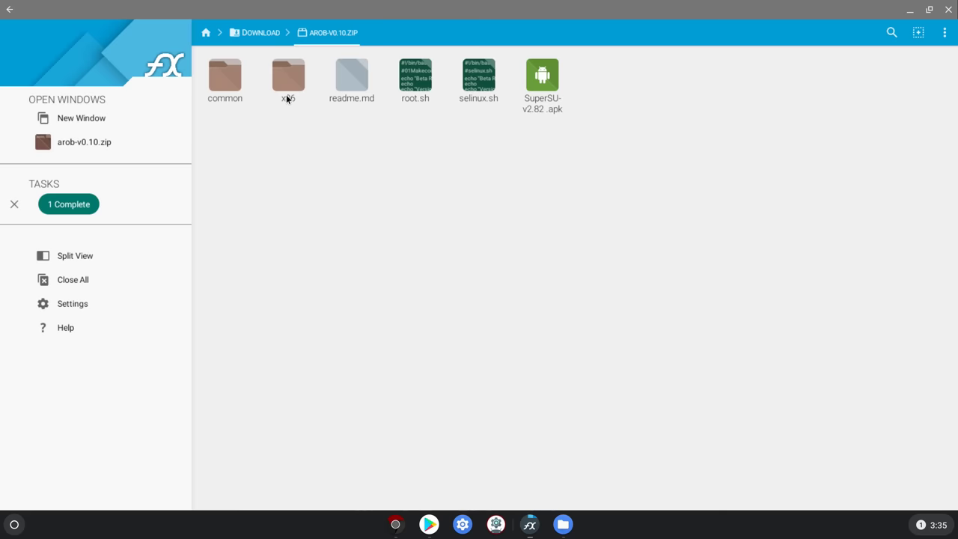
Select common, x86, readme.md, root.sh, selinux.sh and the SuperSU apk, and copy them
right_click(230, 85)
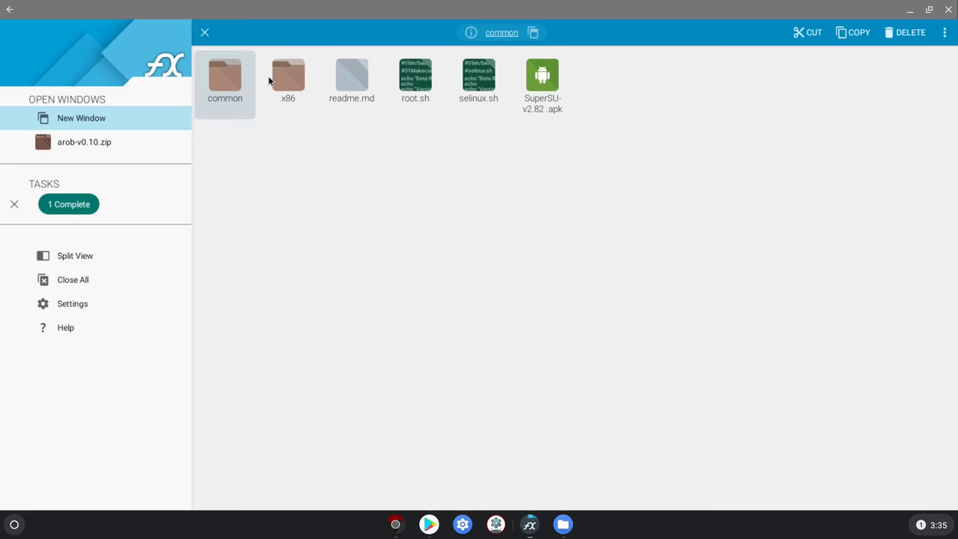
click(292, 93)
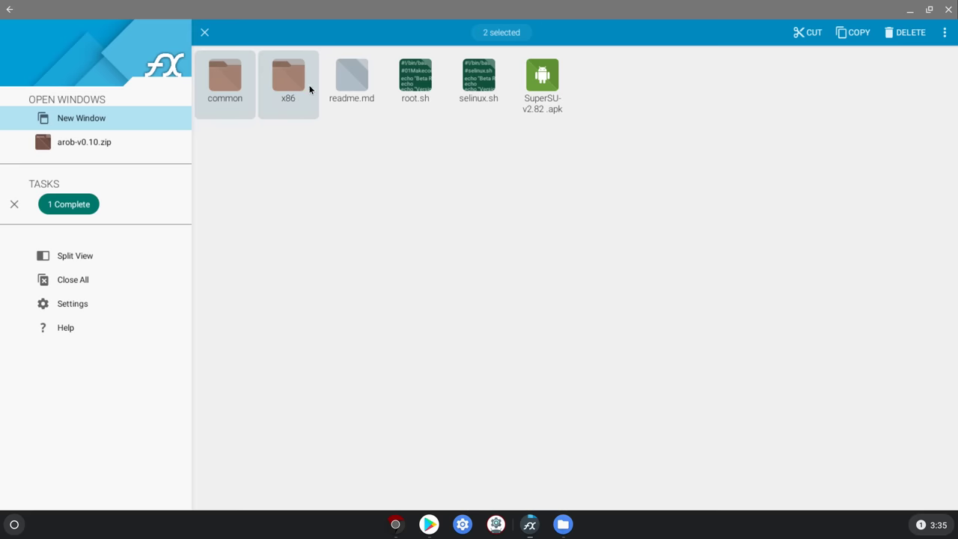
click(347, 91)
click(426, 89)
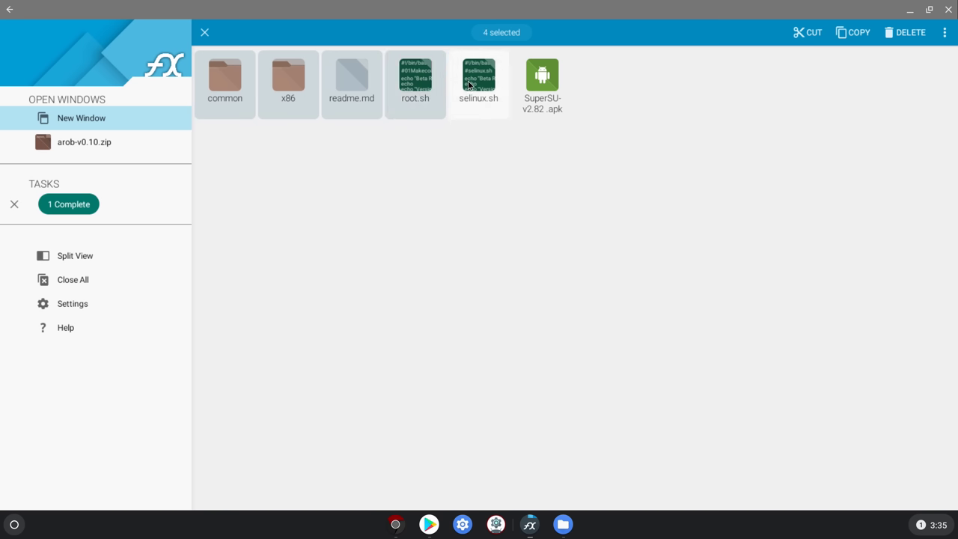
click(472, 84)
click(537, 75)
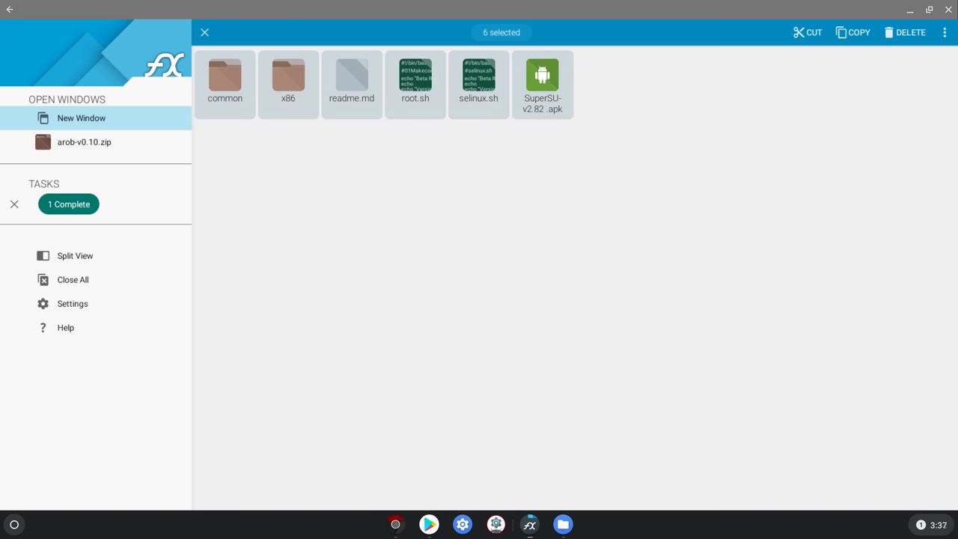
click(853, 34)
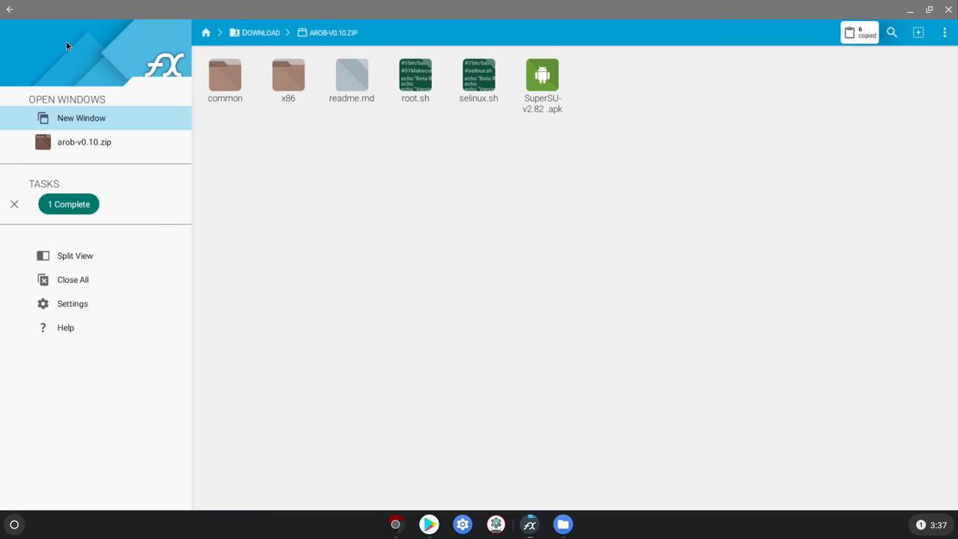
Paste the six copied items into the Download folder
click(9, 10)
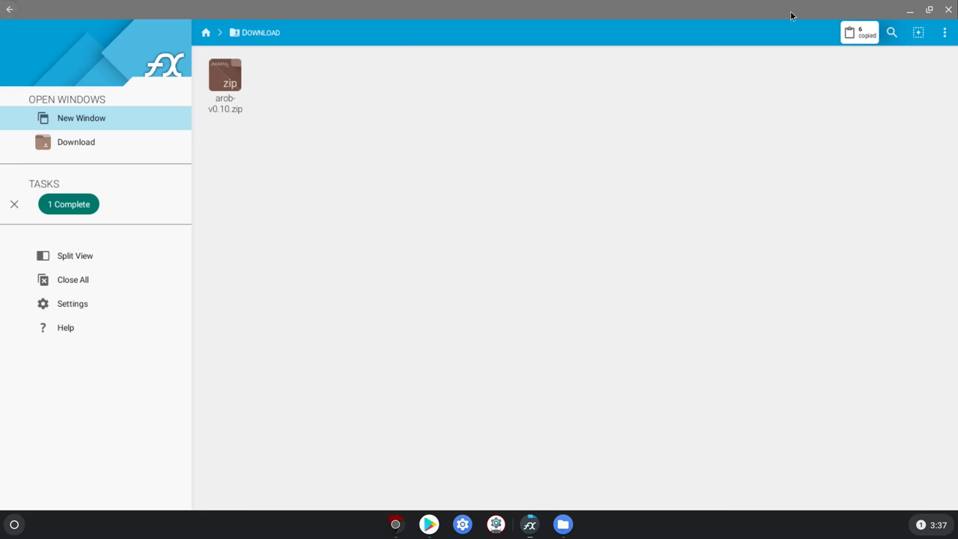
click(857, 34)
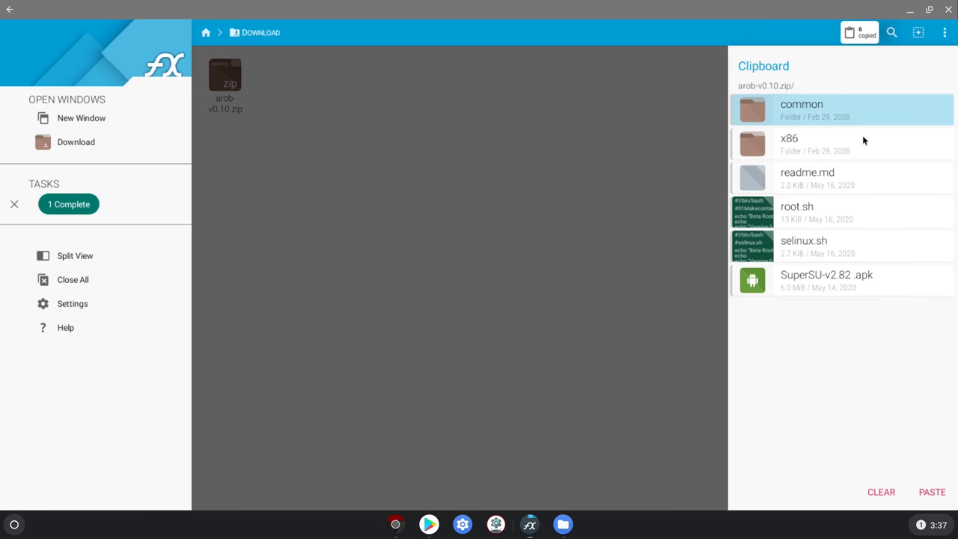
click(931, 494)
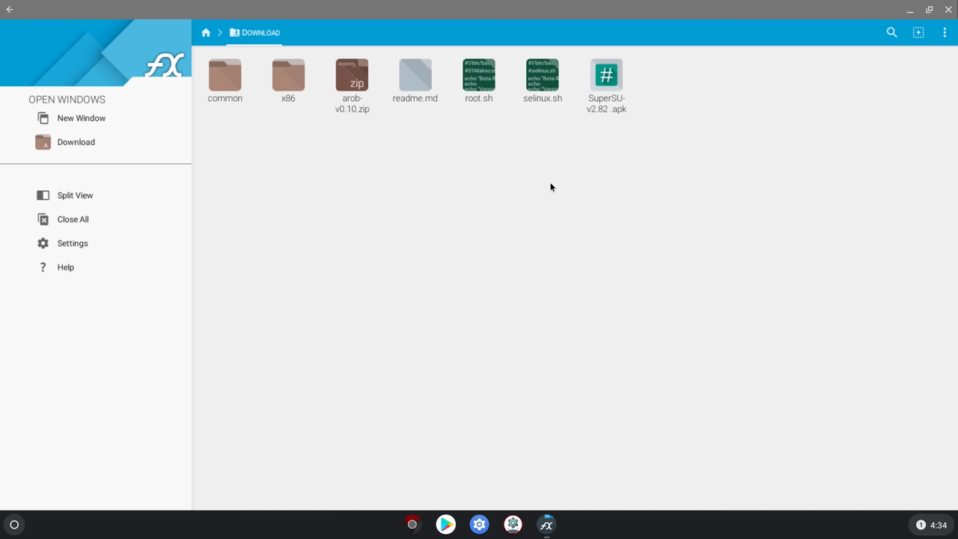
Install SuperSU from SuperSU-v2.82.apk, then close the FX File Explorer window
click(615, 90)
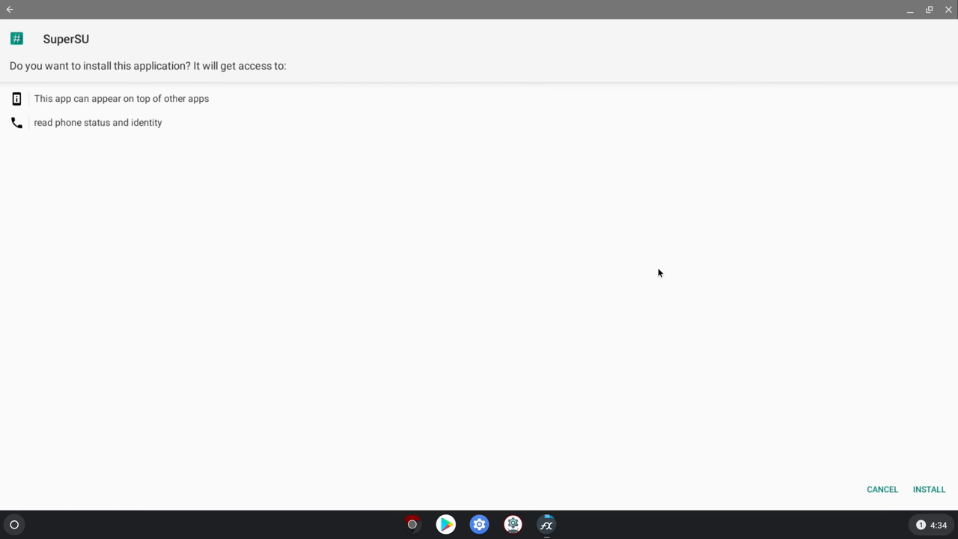
click(923, 491)
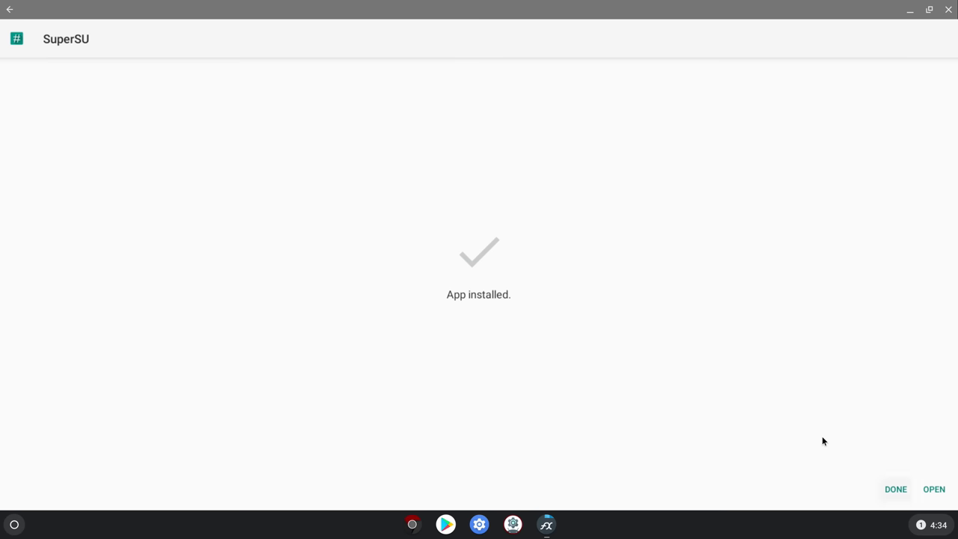
click(890, 487)
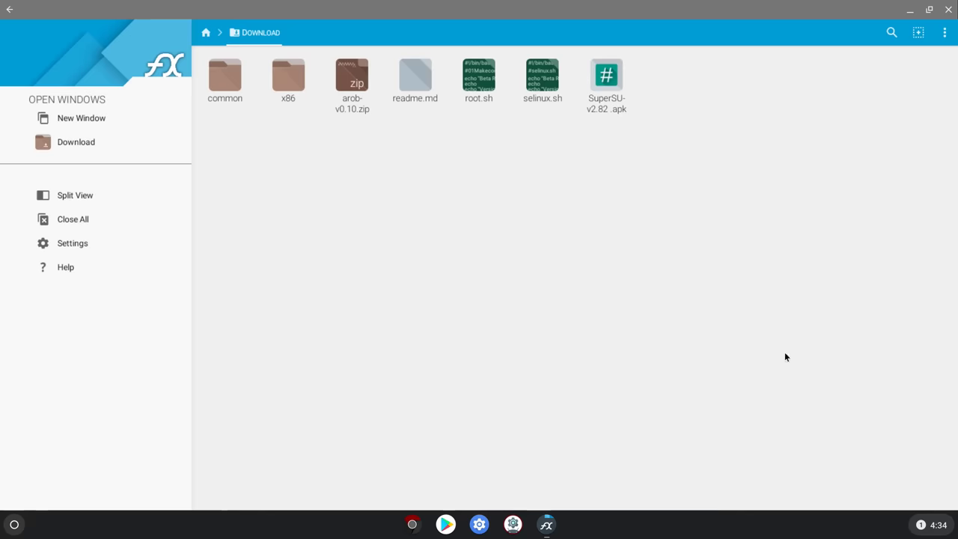
click(947, 10)
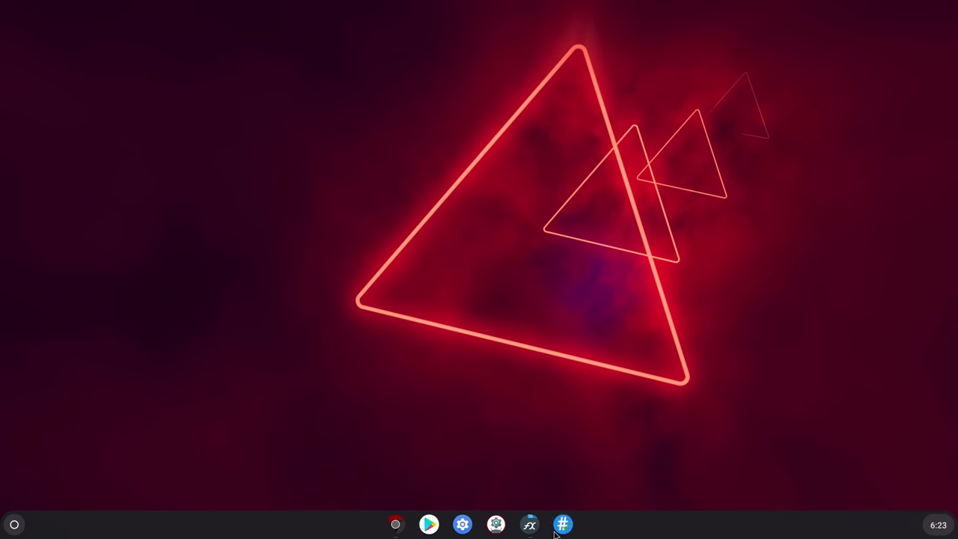
click(563, 525)
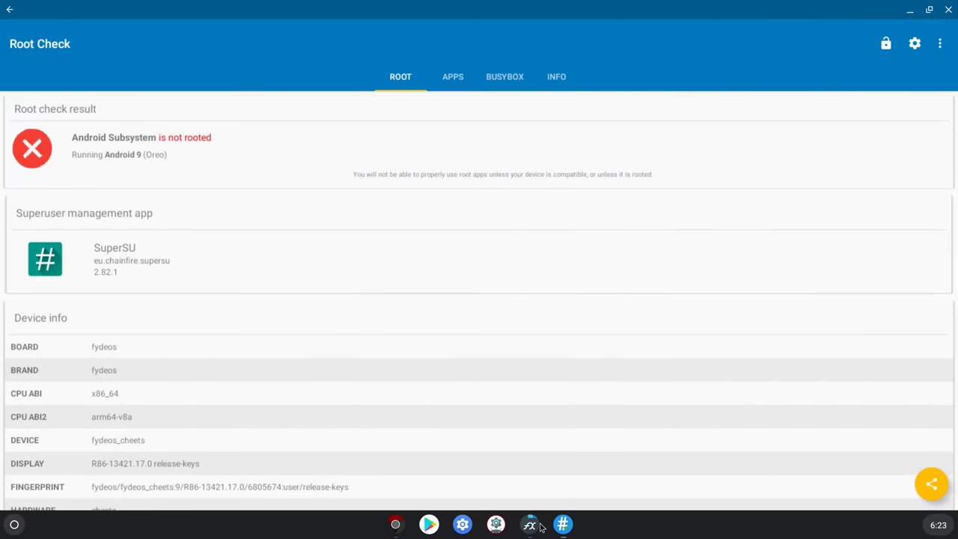
click(532, 525)
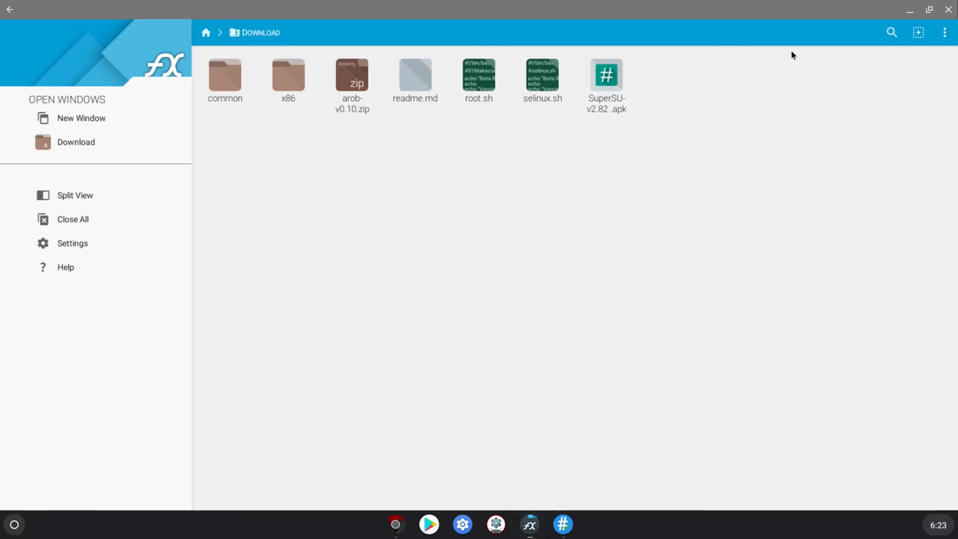
click(911, 10)
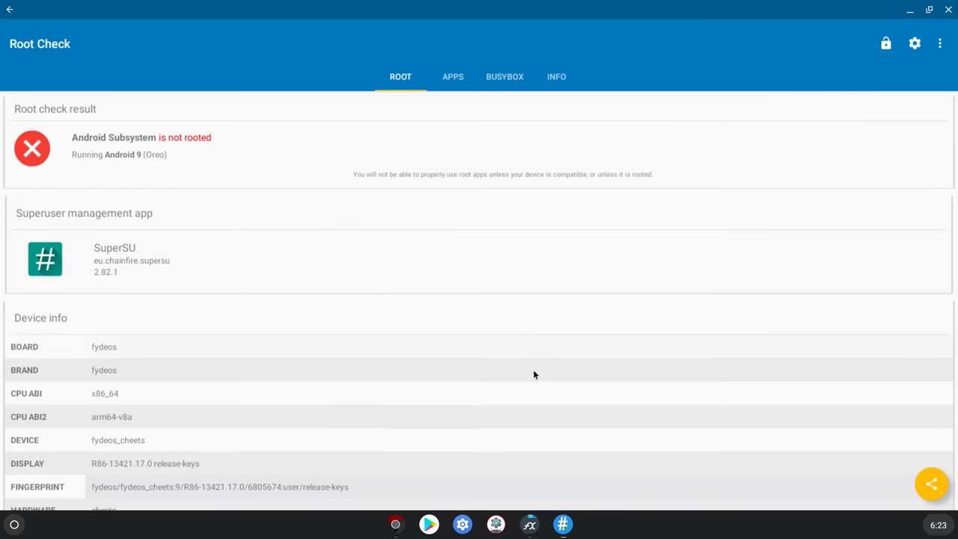
click(396, 524)
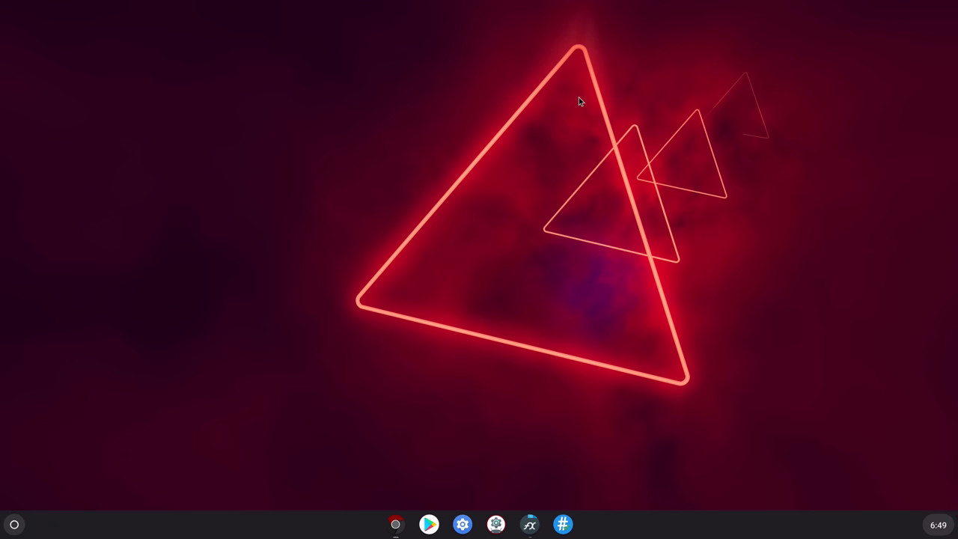
Open crosh, enter the bash shell, and change into ~/Downloads
key(ctrl+alt+t)
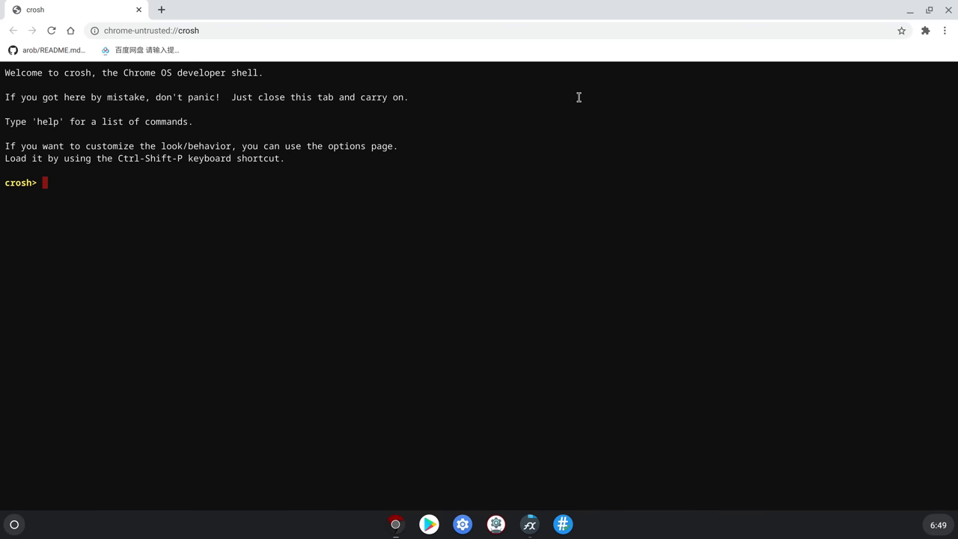
text(shell)
key(Return)
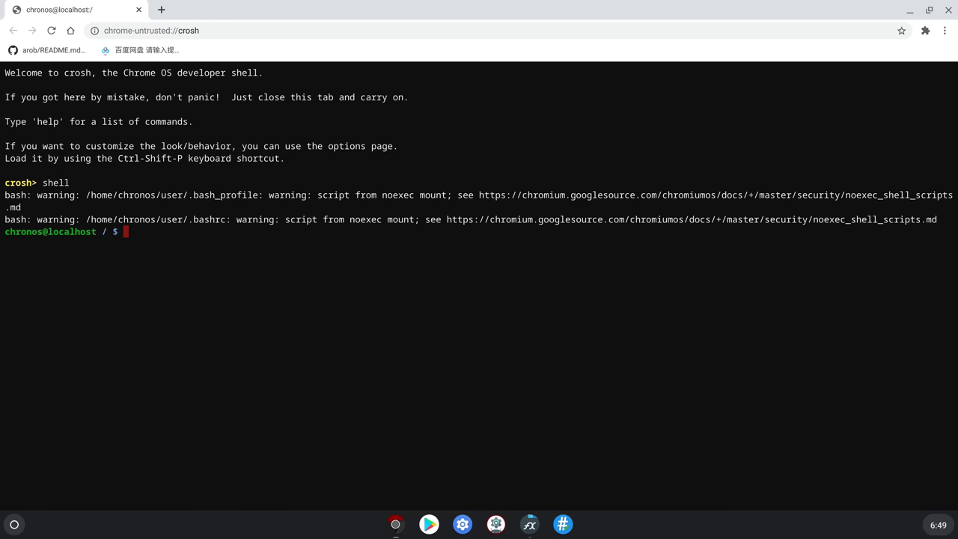
text(cd ~/Downloads)
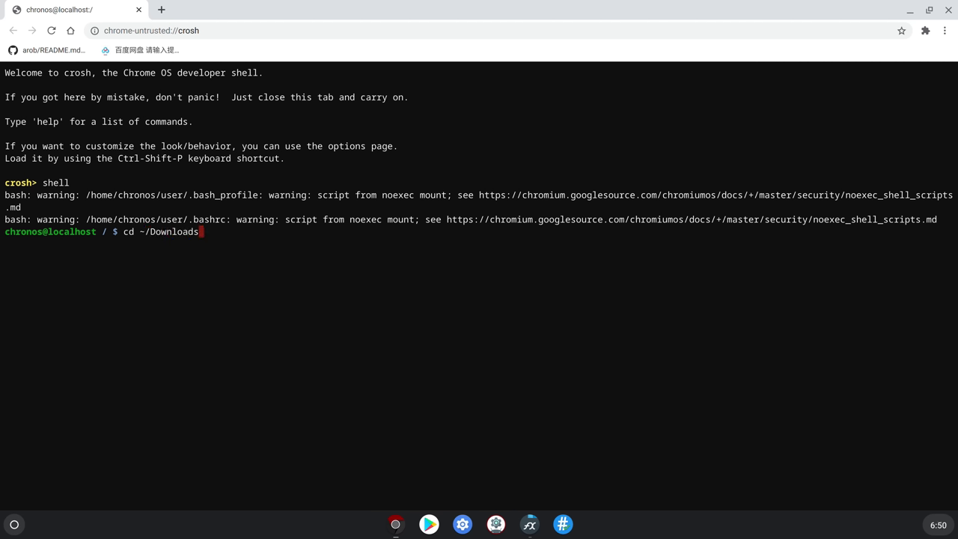
key(Return)
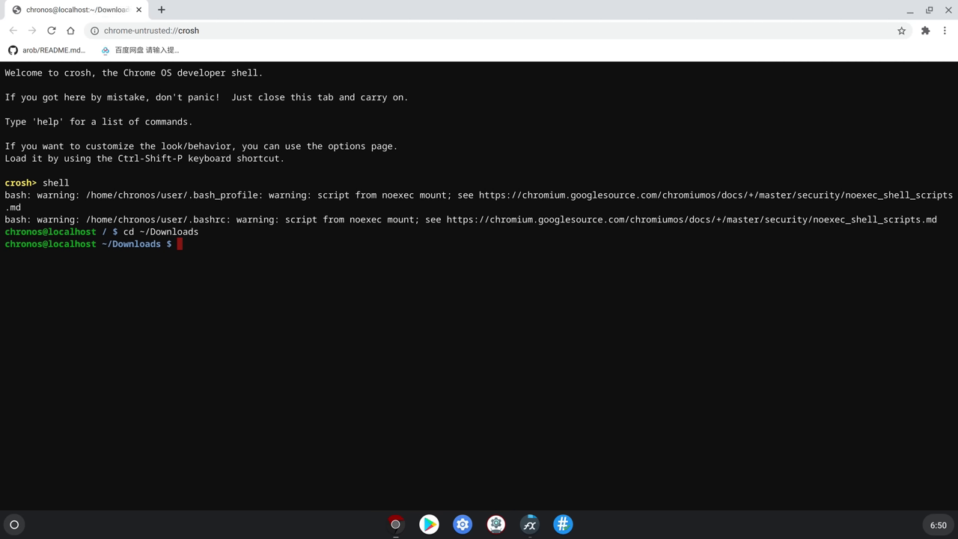
Become root with sudo su and list the folder with ls -l
text(sudo su)
key(Return)
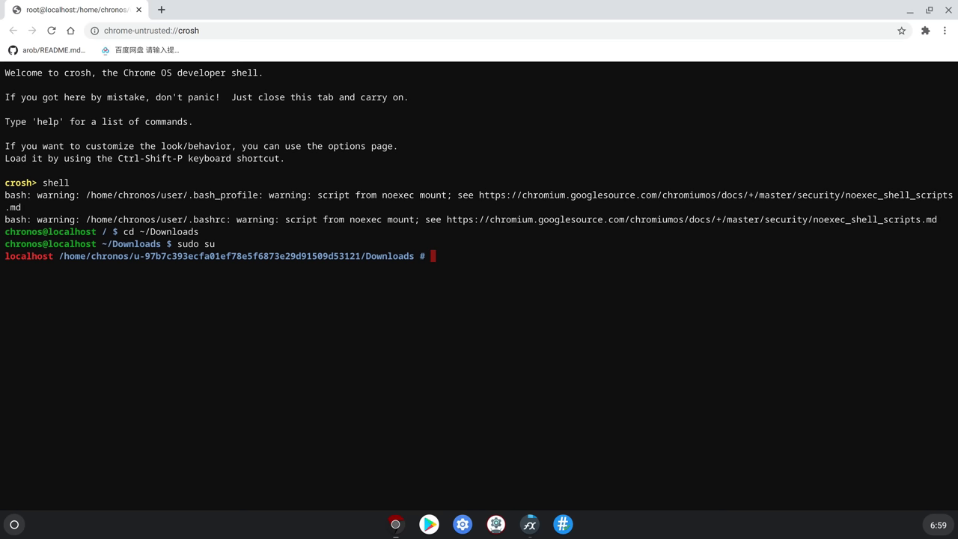
text(ls -l)
key(Return)
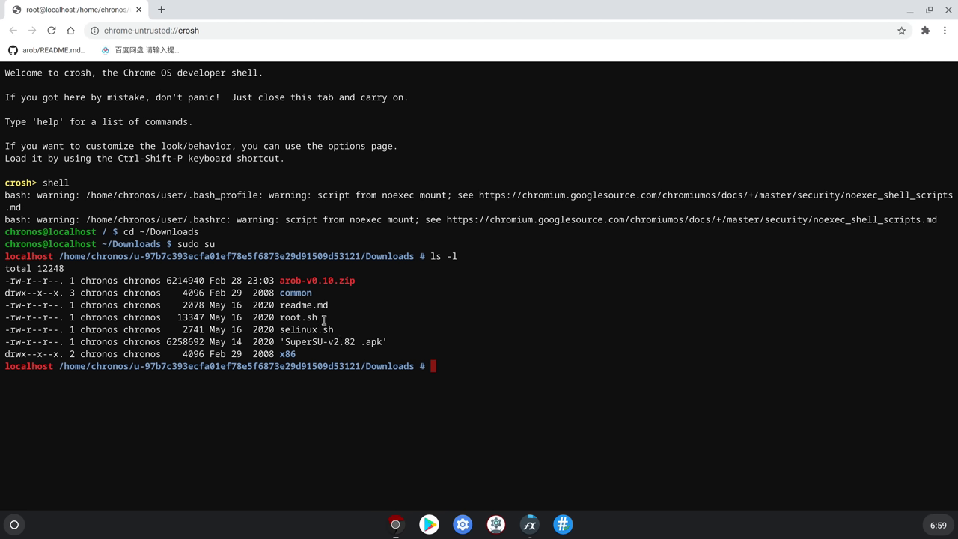
Copy the root.sh name from the listing and type chmod +x root.sh at the root prompt
drag(320, 320, 280, 321)
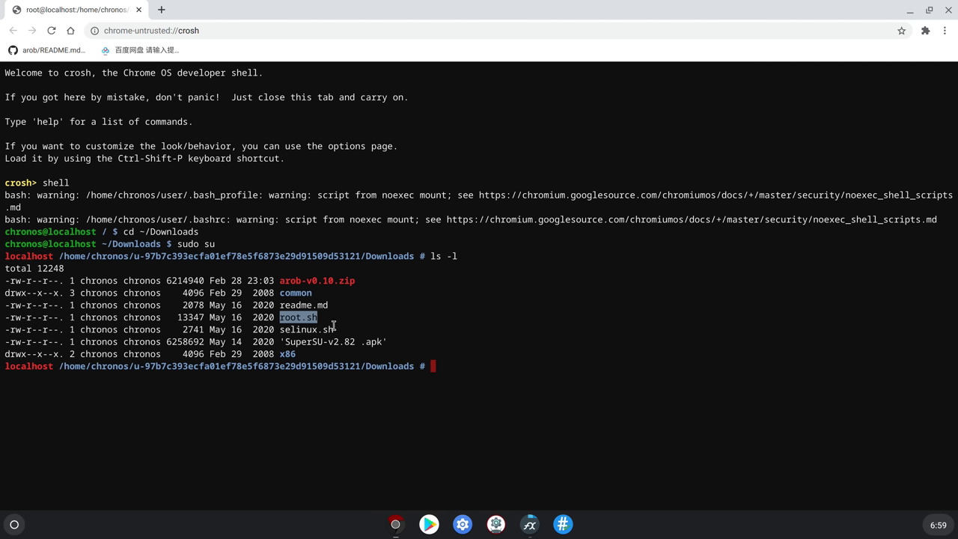
key(ctrl+c)
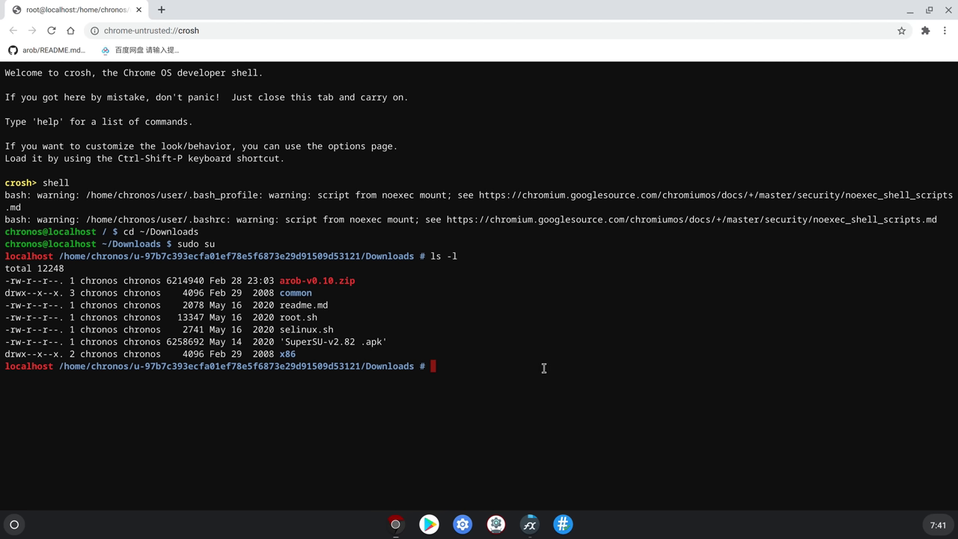
Run ls -l in Downloads to confirm root.sh shows -rwxr-xr-x and appears green
text(chmod)
text( +)
text(x )
text(x root.)
text(sh)
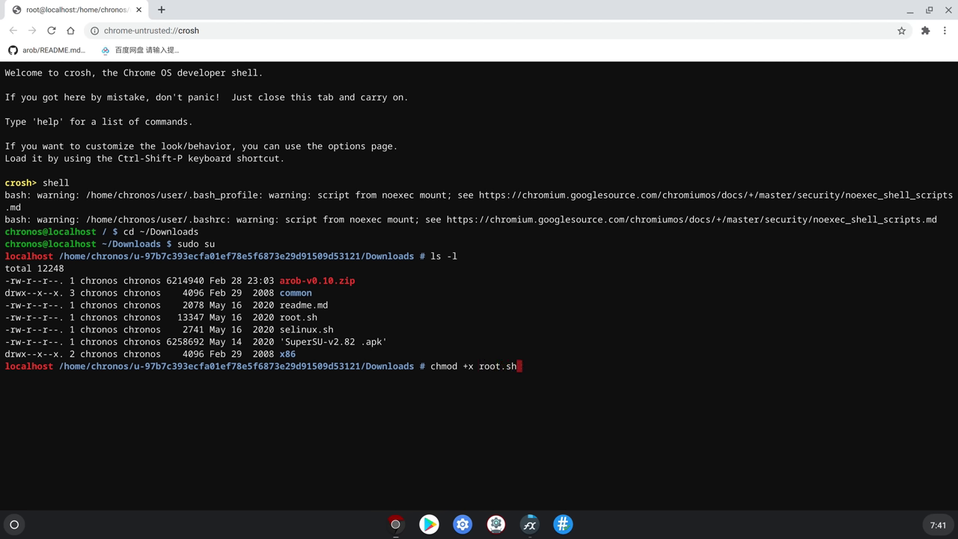
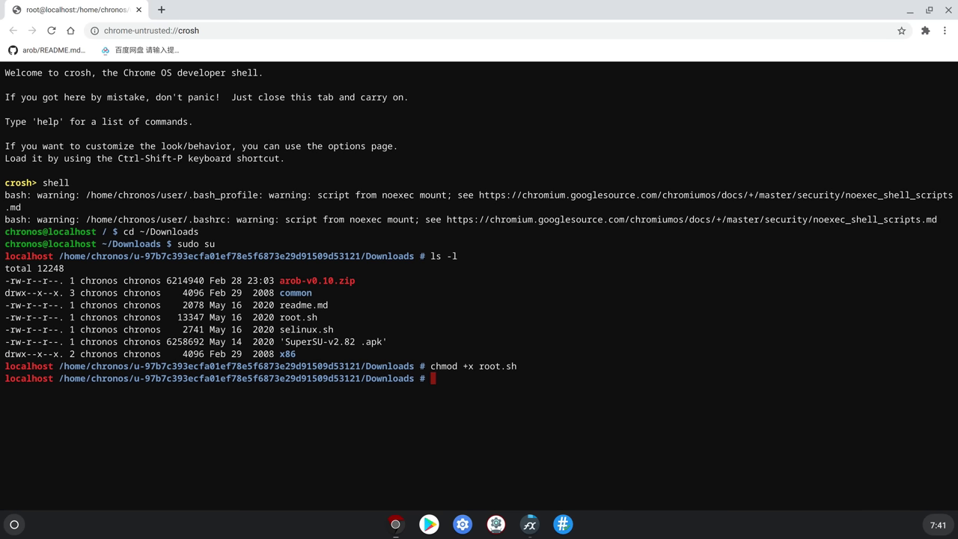
Run ls -l in Downloads to confirm root.sh shows -rwxr-xr-x and appears green
text(ls -l)
key(Return)
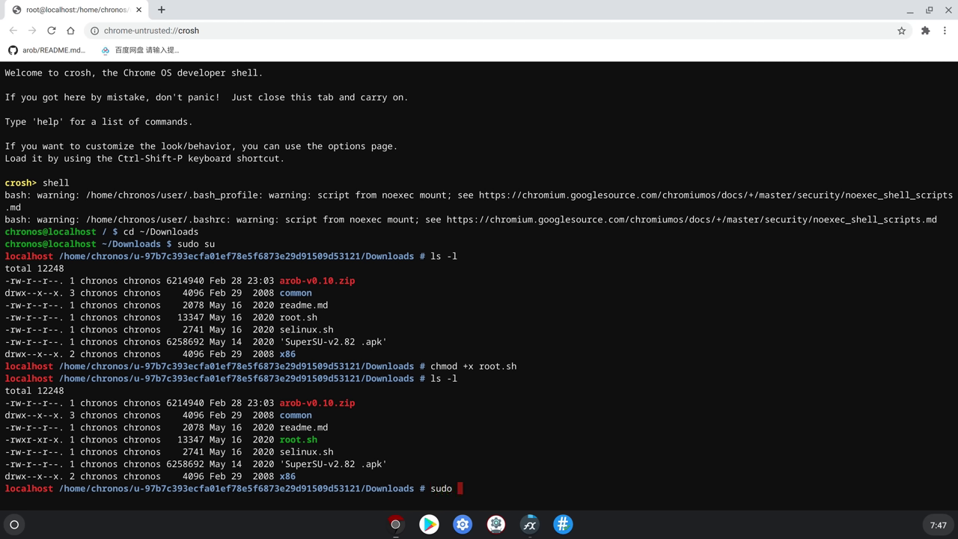
Append 'bash' to the pending 'sudo' command at the Downloads root prompt
text(bash)
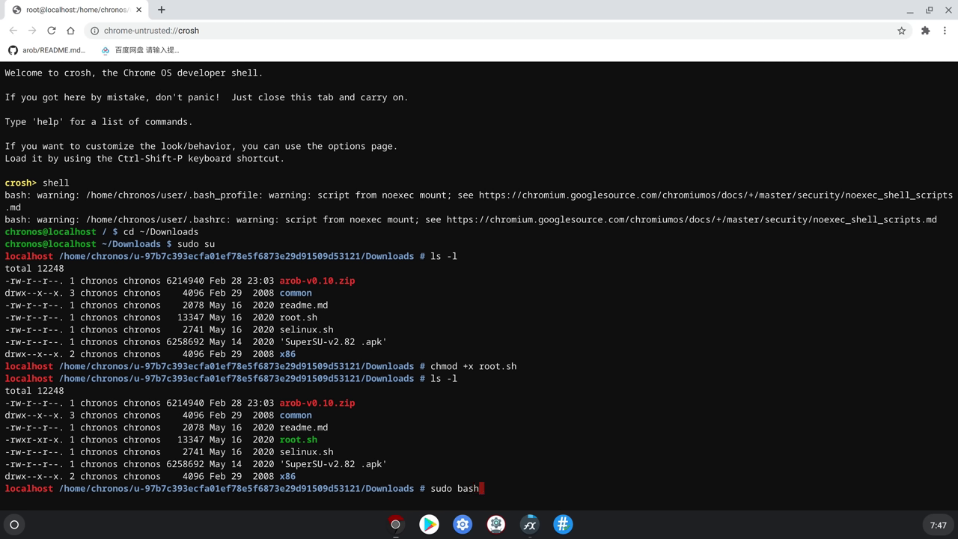
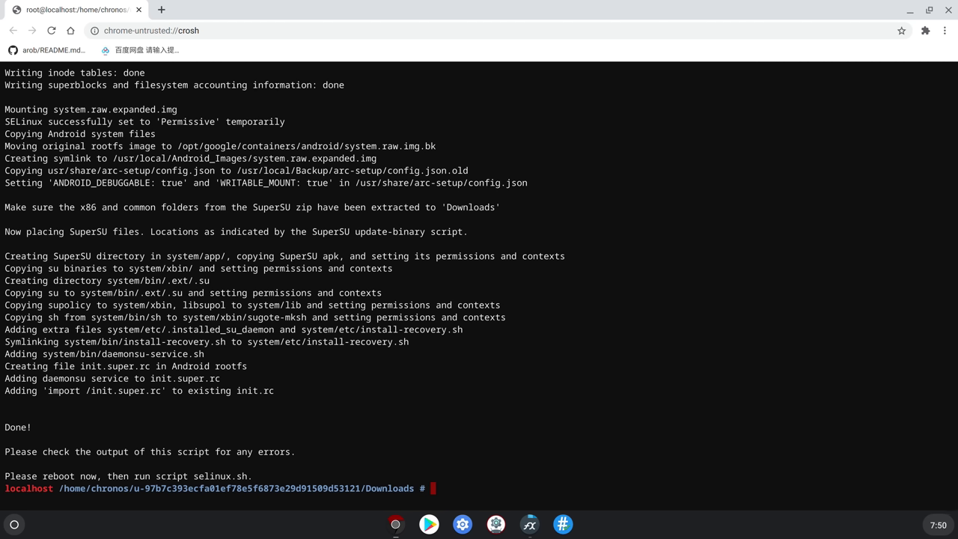
Reboot the machine with sudo reboot from the crosh Downloads prompt
text(sudo reboot)
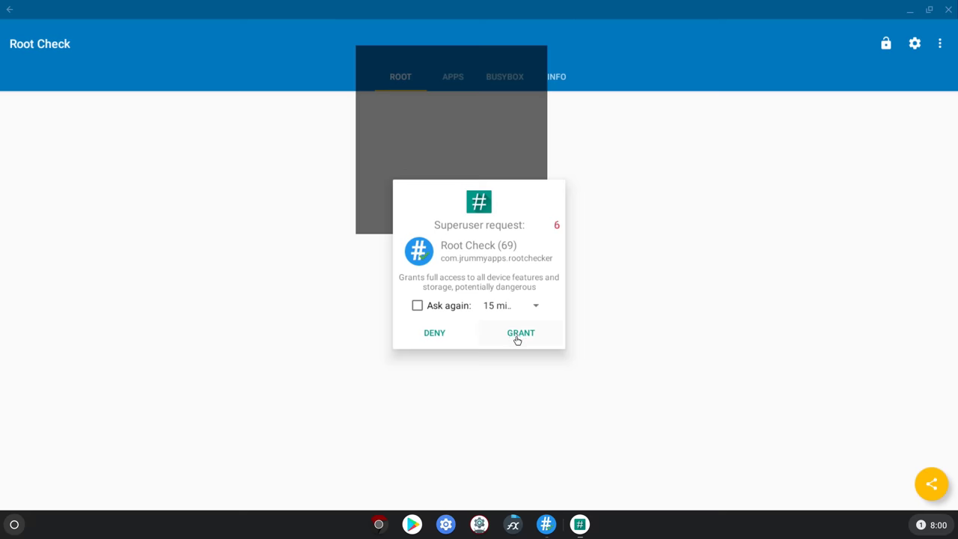
Grant Root Check's SuperSU superuser request
click(517, 337)
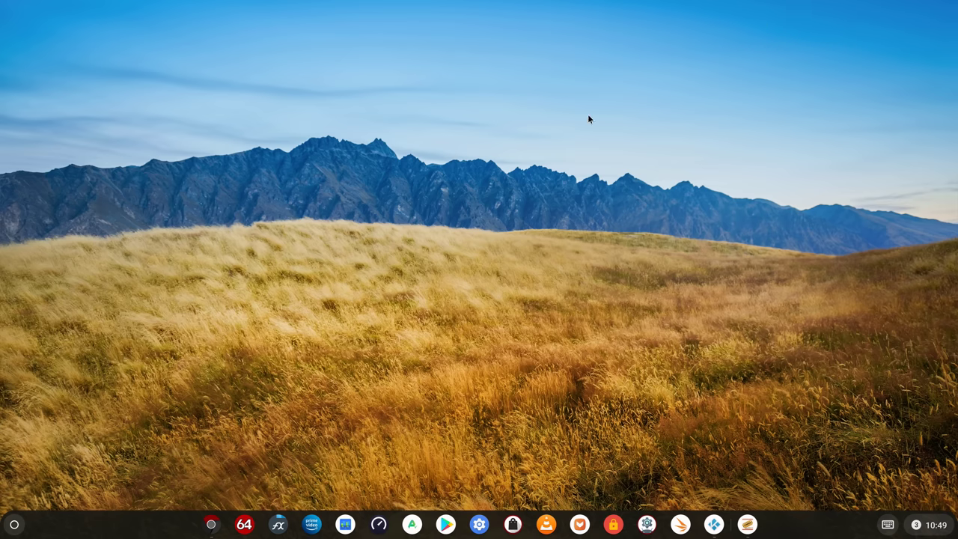
Restore Chromium, switch to the Netflix tab and close its 'Show notifications' popup
click(211, 524)
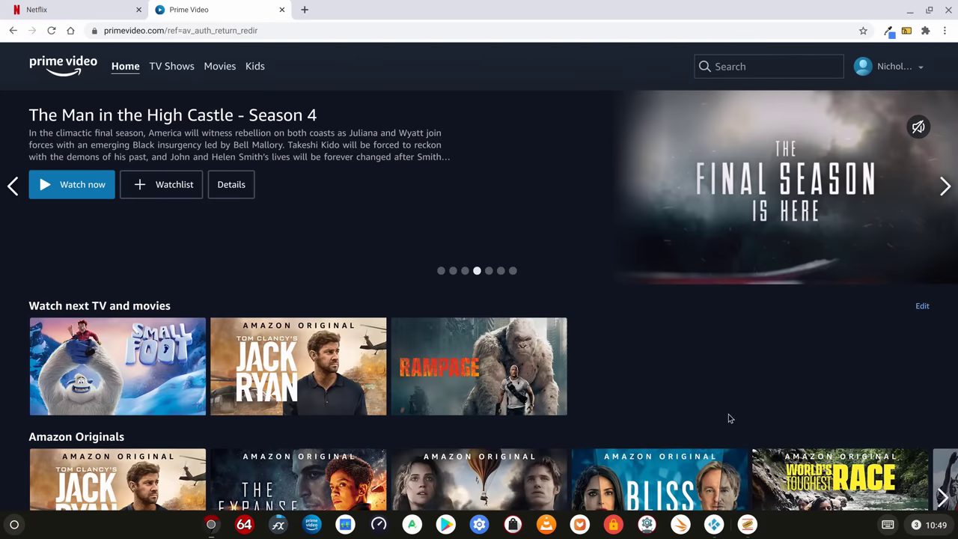
mouse_move(122, 335)
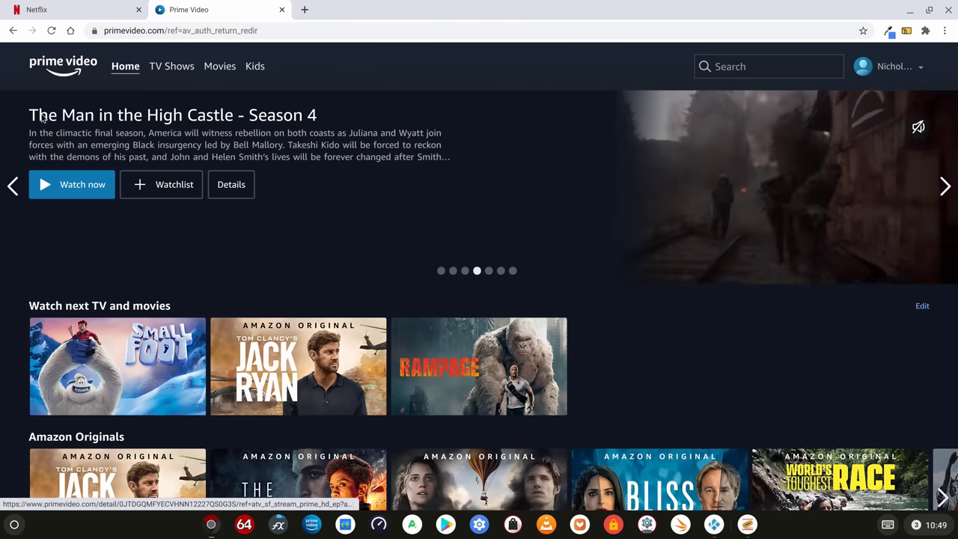
click(59, 9)
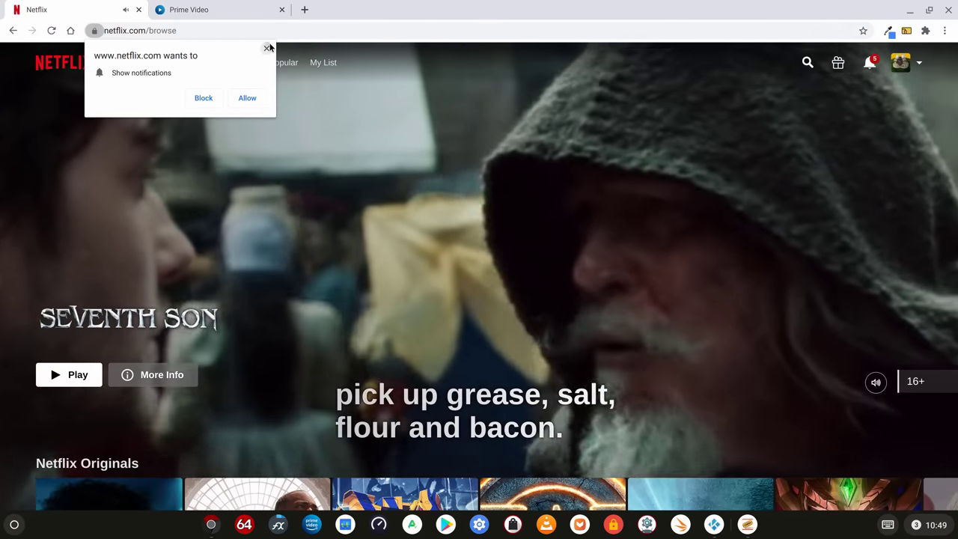
click(267, 48)
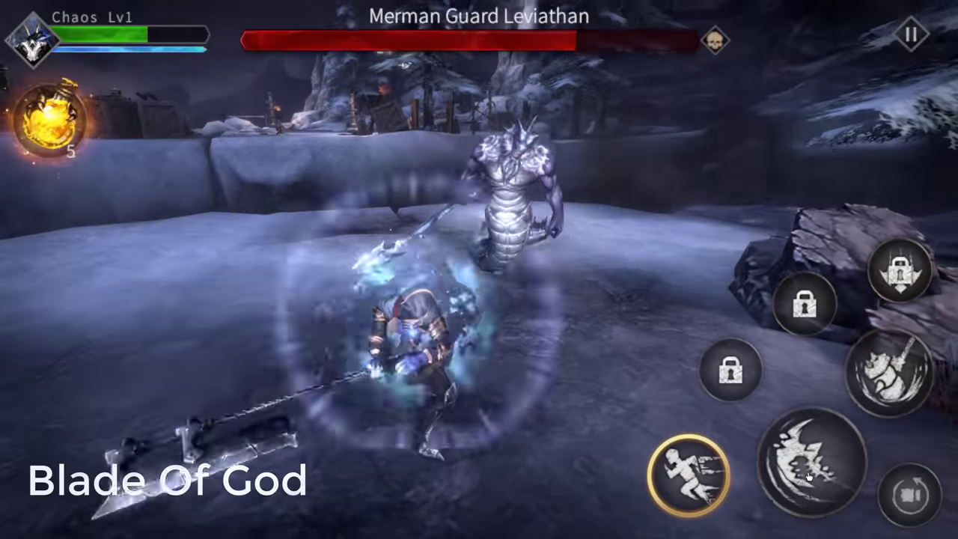
Hit the Merman Guard Leviathan with attack combos and a skill, drinking a health potion midway
click(816, 465)
click(817, 466)
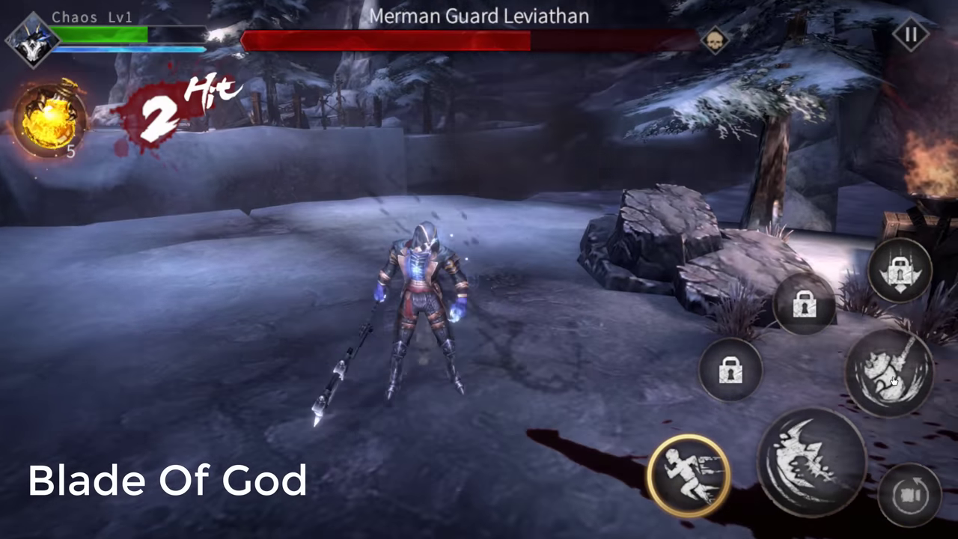
click(892, 381)
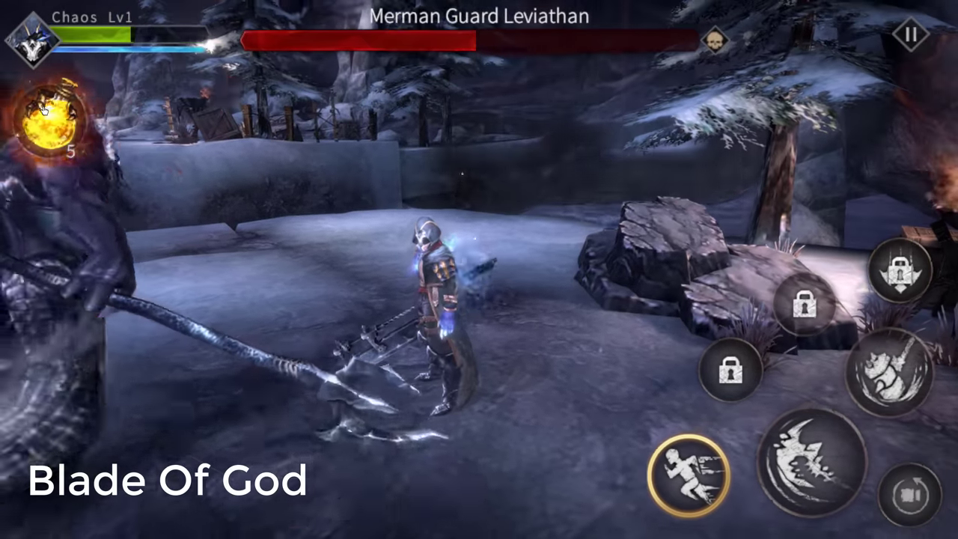
click(48, 118)
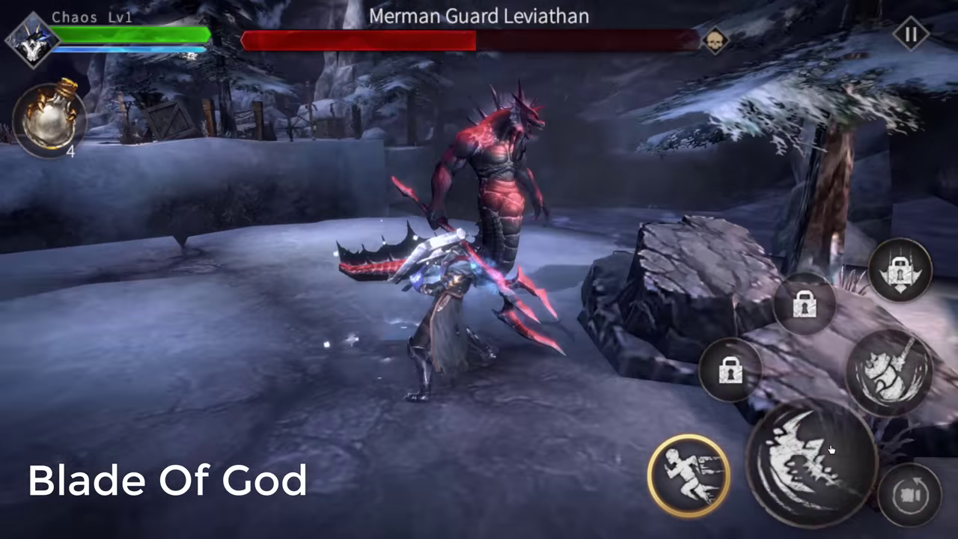
click(831, 449)
click(830, 450)
click(831, 449)
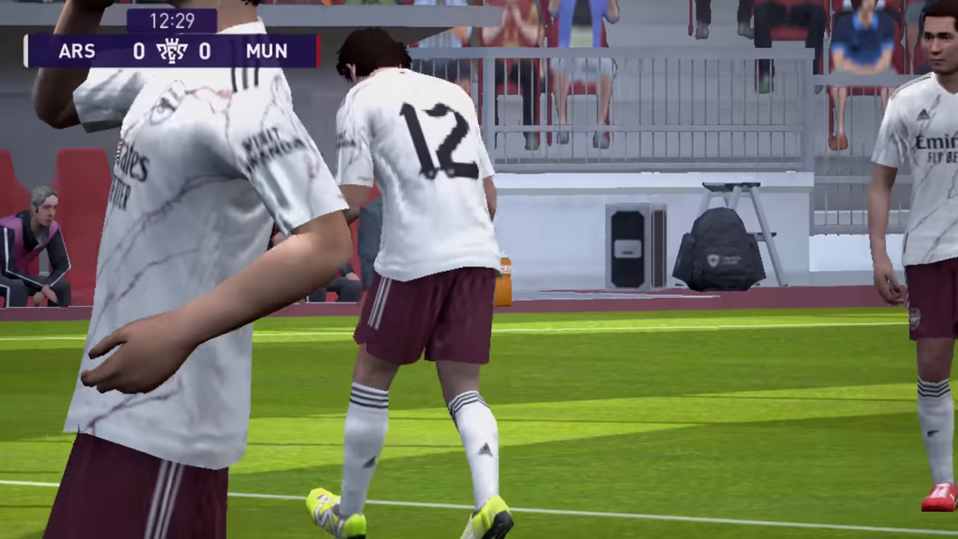
Finish the ARS vs MUN football match and return to the empty desktop
mouse_move(192, 526)
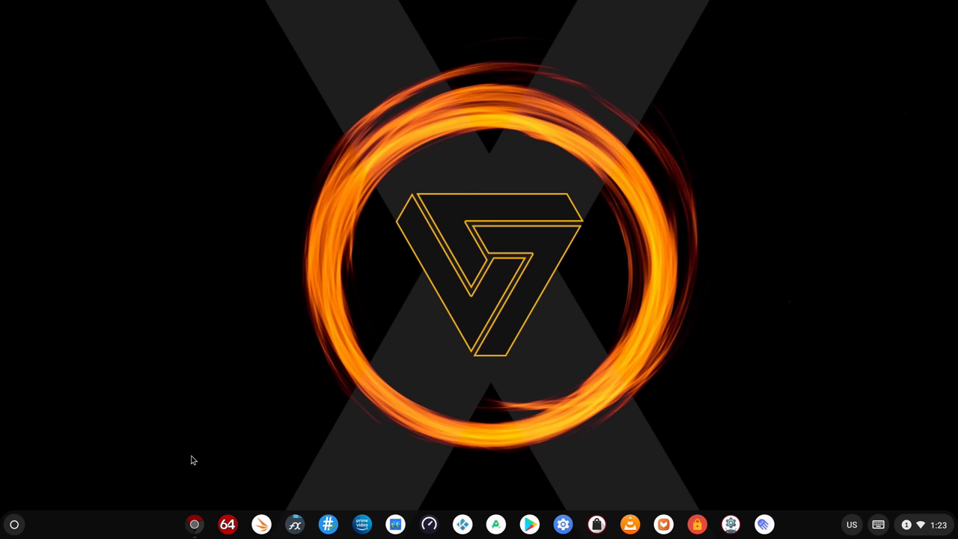
Set the FydeOS image from My Images as the wallpaper, then minimize the Wallpaper window
right_click(247, 245)
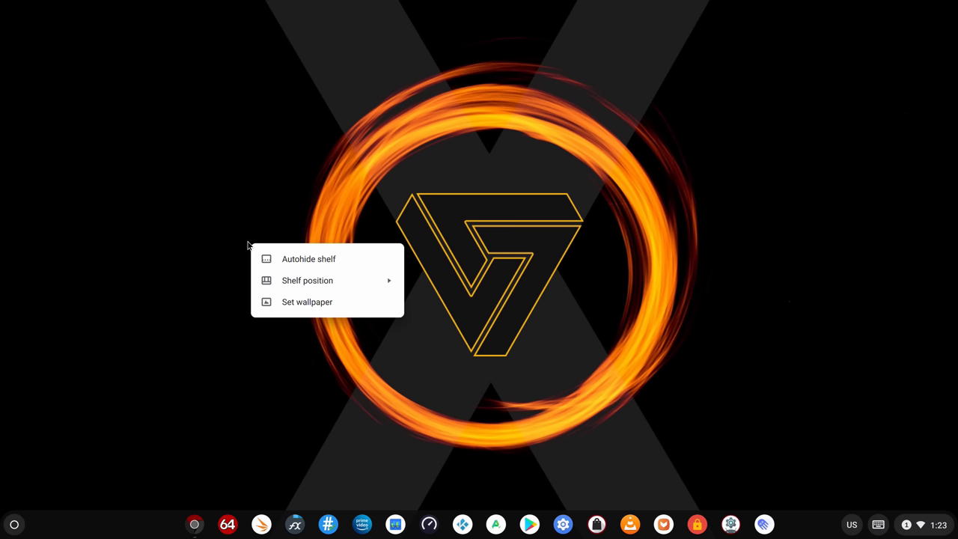
click(324, 304)
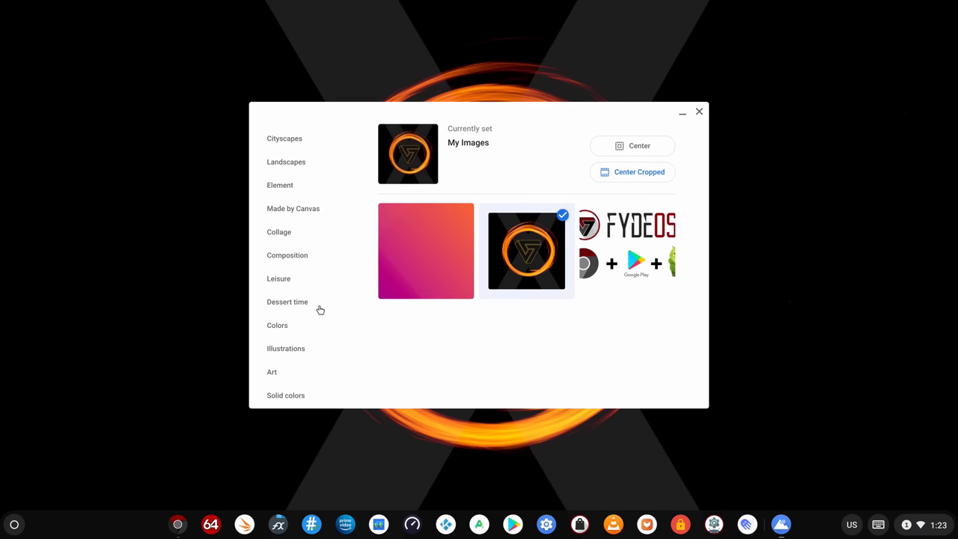
click(612, 242)
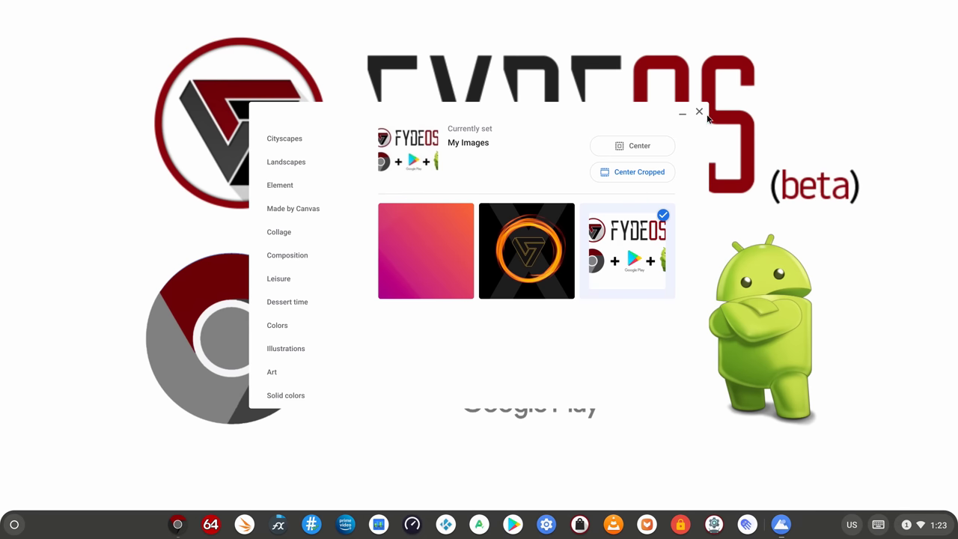
click(681, 114)
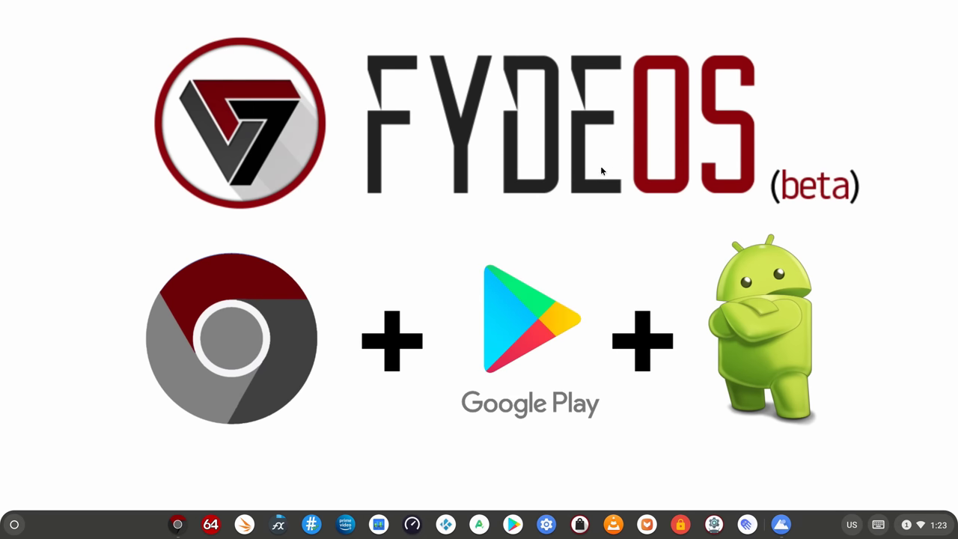